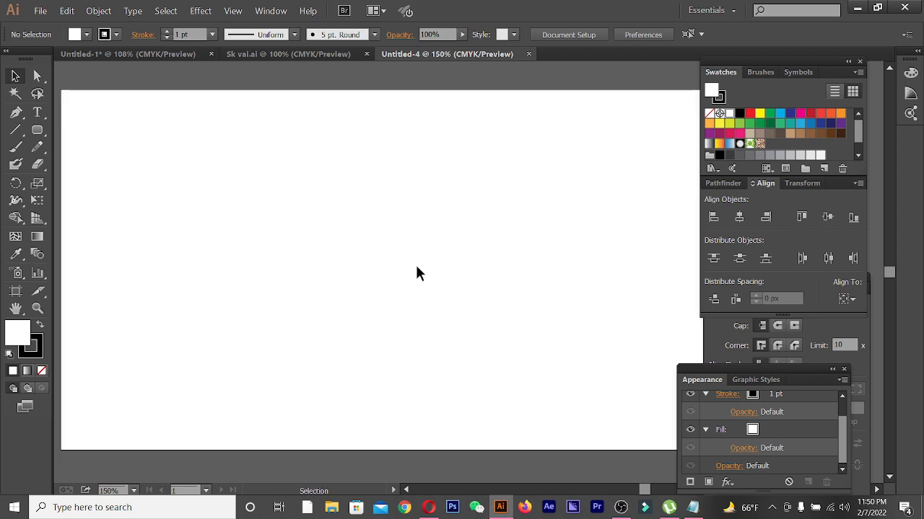
# Zoom and pan the artboard into view, checking the card's details in the notes.
pyautogui.keyDown('alt'); pyautogui.click(420, 266); pyautogui.keyUp('alt')
pyautogui.moveTo(412, 267); pyautogui.dragTo(344, 261)
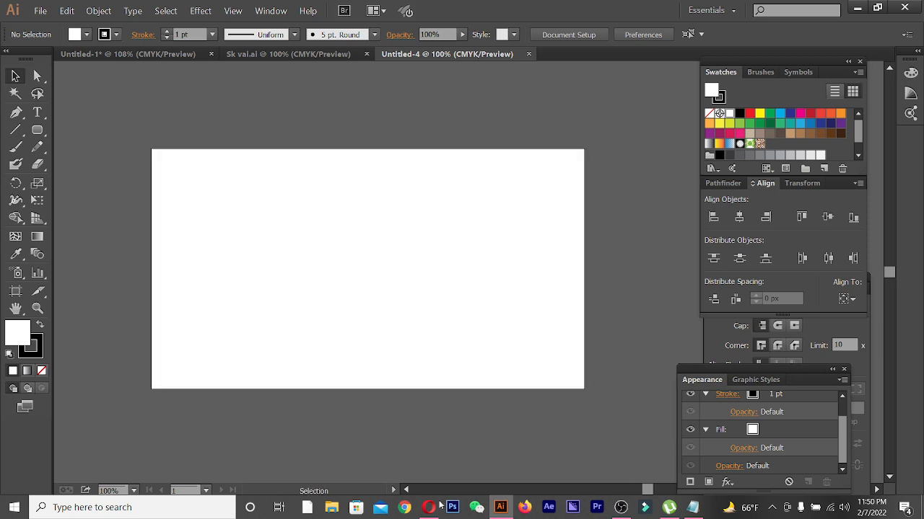
pyautogui.click(693, 507)
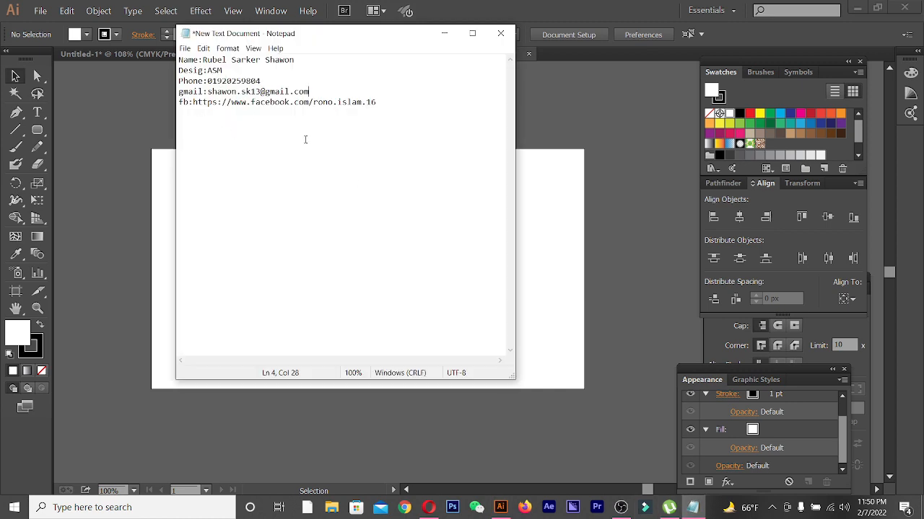
pyautogui.click(443, 33)
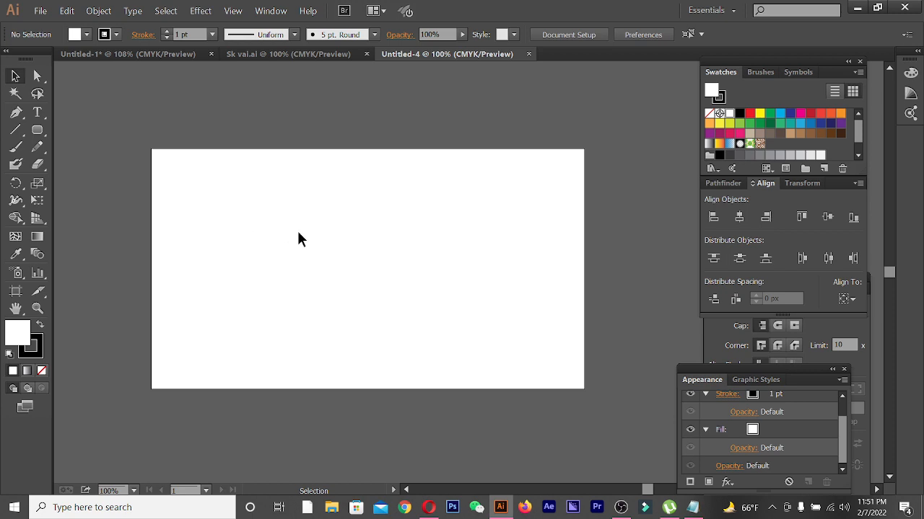
pyautogui.hotkey('ctrl', 'space')
pyautogui.keyDown('ctrl'); pyautogui.click(367, 264); pyautogui.keyUp('ctrl')
pyautogui.keyDown('ctrl'); pyautogui.keyDown('alt'); pyautogui.click(380, 259); pyautogui.keyUp('alt'); pyautogui.keyUp('ctrl')
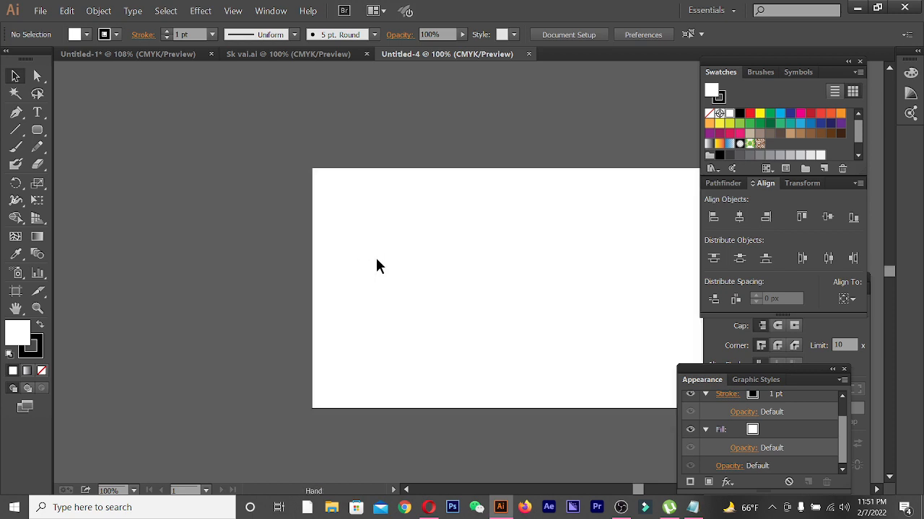
pyautogui.moveTo(372, 256); pyautogui.dragTo(228, 247)
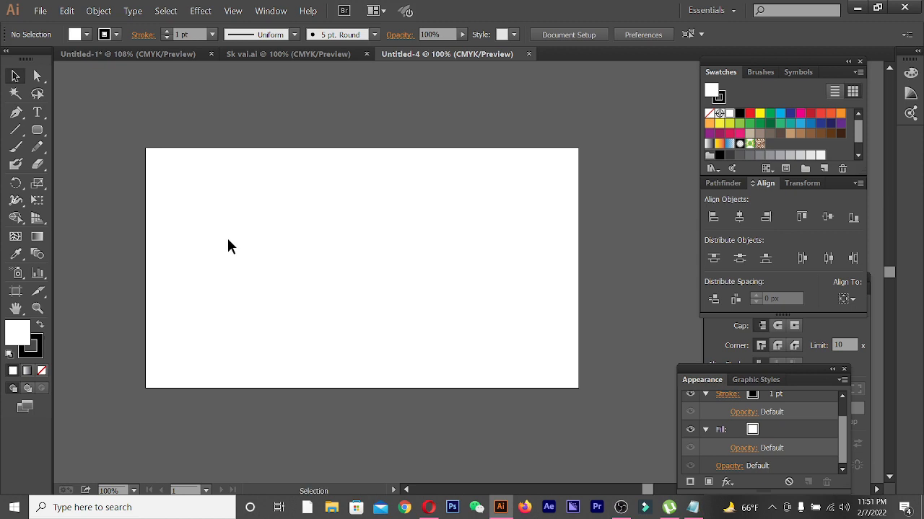
# Draw a 202 px circle with the Ellipse Tool and move it toward the artboard's right.
pyautogui.click(37, 131)
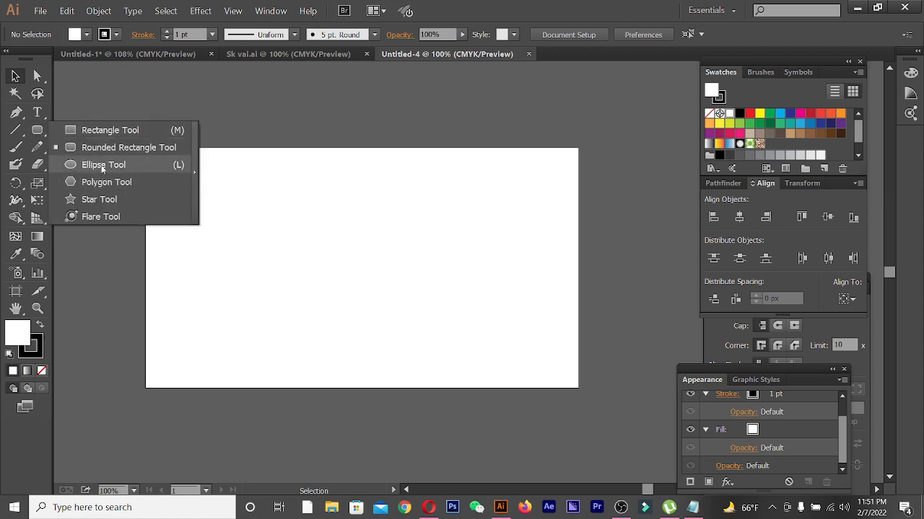
pyautogui.click(97, 164)
pyautogui.moveTo(452, 216); pyautogui.dragTo(476, 267)
pyautogui.click(15, 76)
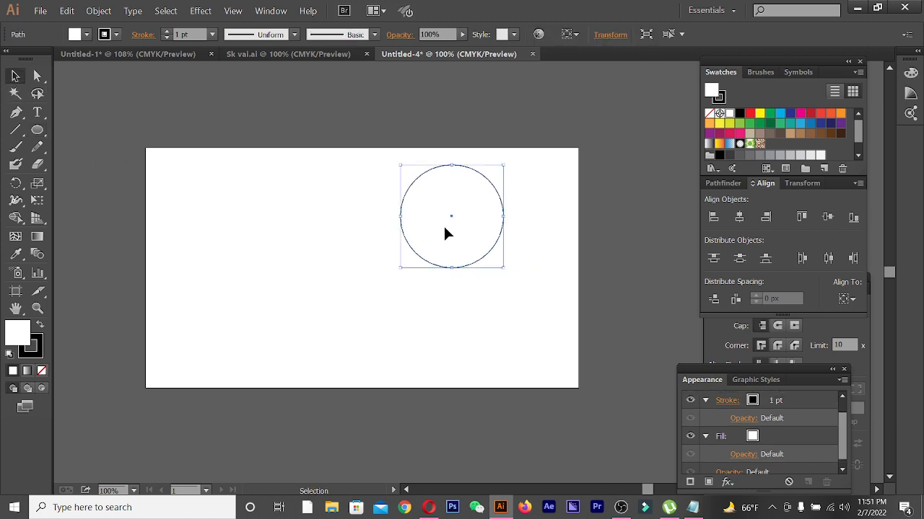
pyautogui.moveTo(443, 225); pyautogui.dragTo(518, 227)
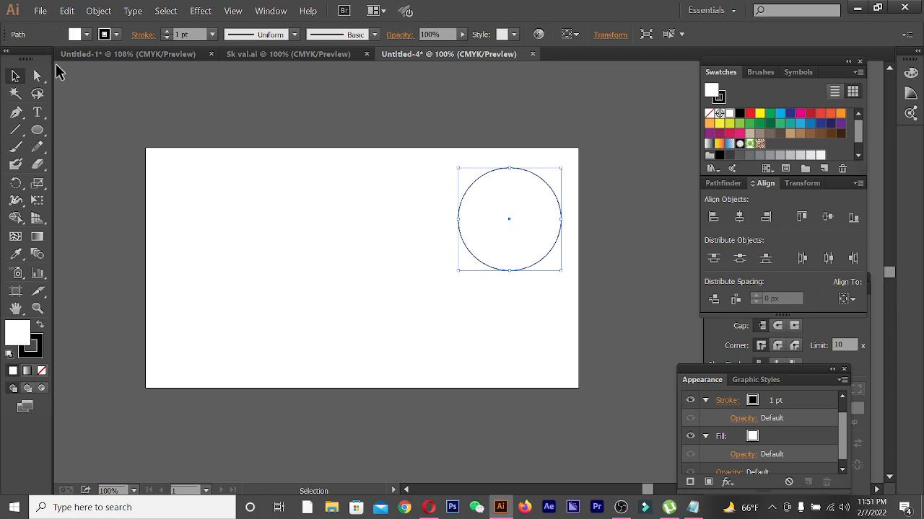
pyautogui.click(40, 11)
# Place the group beach photo from Downloads at the artboard's top-left corner.
pyautogui.click(68, 184)
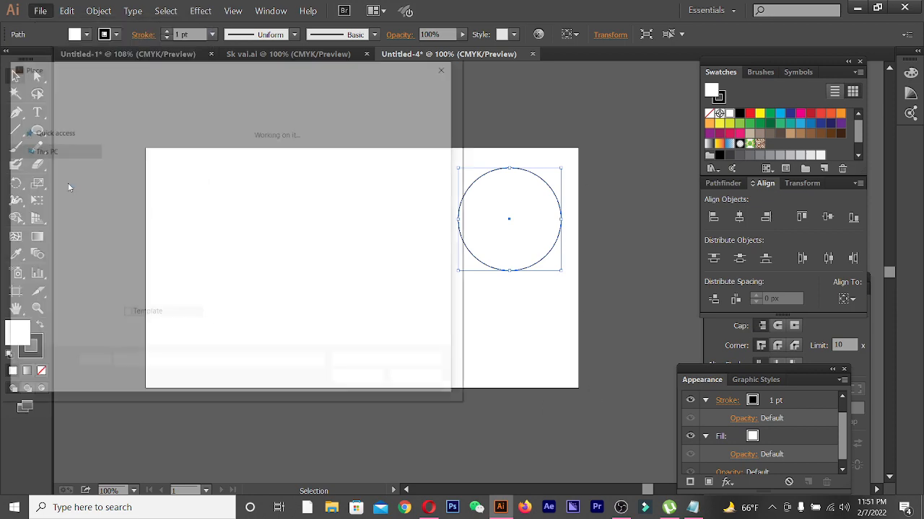
pyautogui.scroll(1, 80, 180)
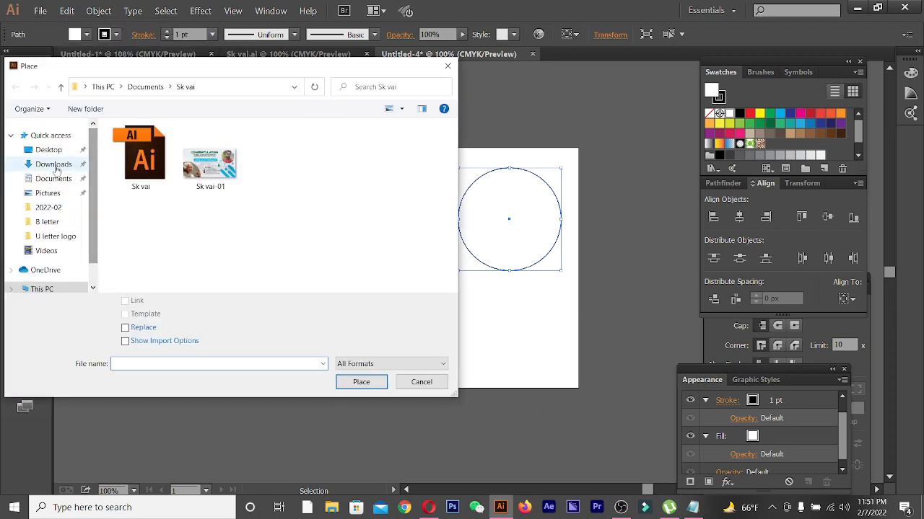
pyautogui.click(51, 165)
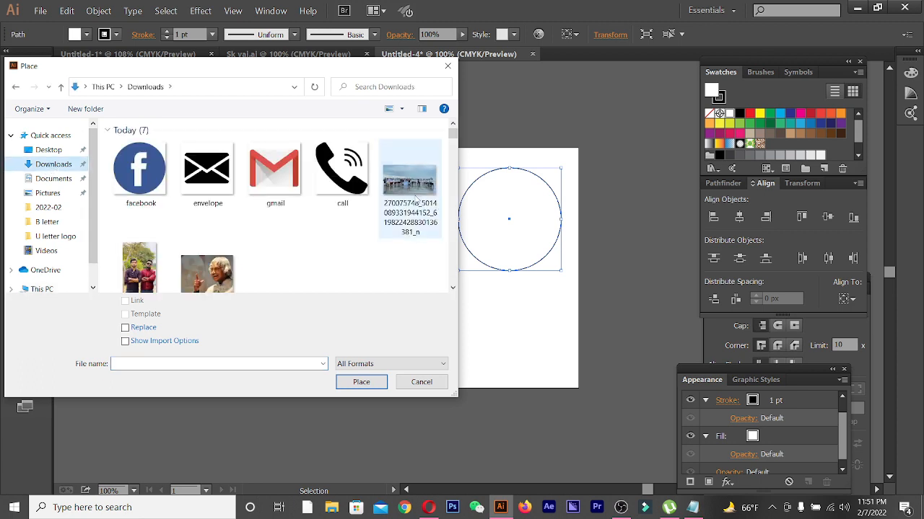
pyautogui.click(409, 184)
pyautogui.click(361, 382)
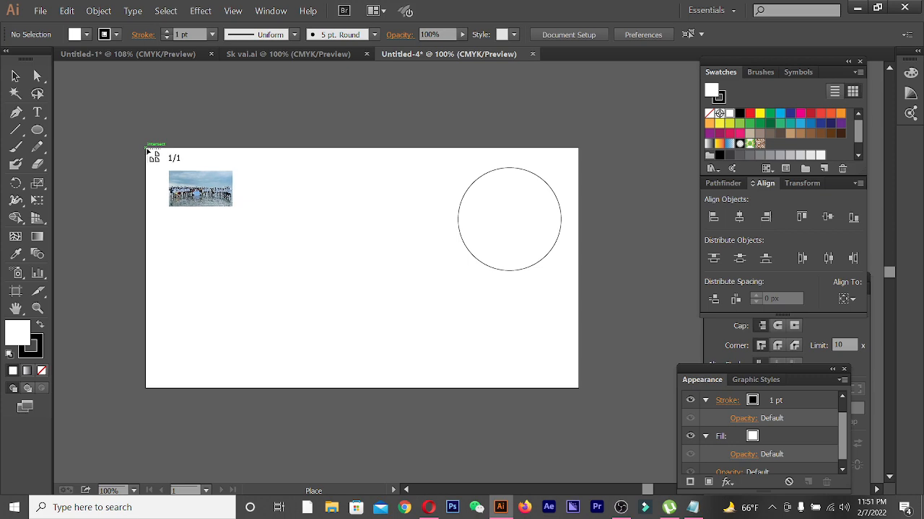
pyautogui.click(147, 150)
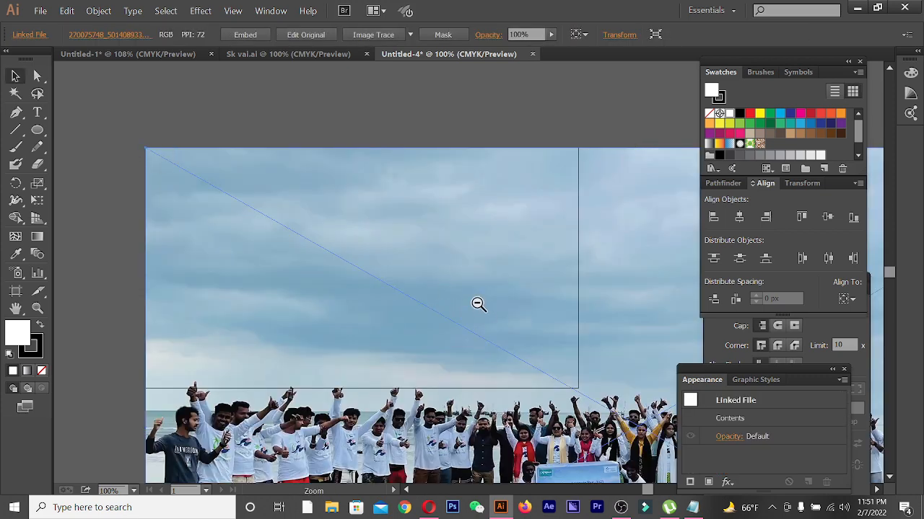
# Resize the beach photo to 900×500 px so it covers the artboard.
pyautogui.hotkey('ctrl', '-')
pyautogui.scroll(-2, 647, 381)
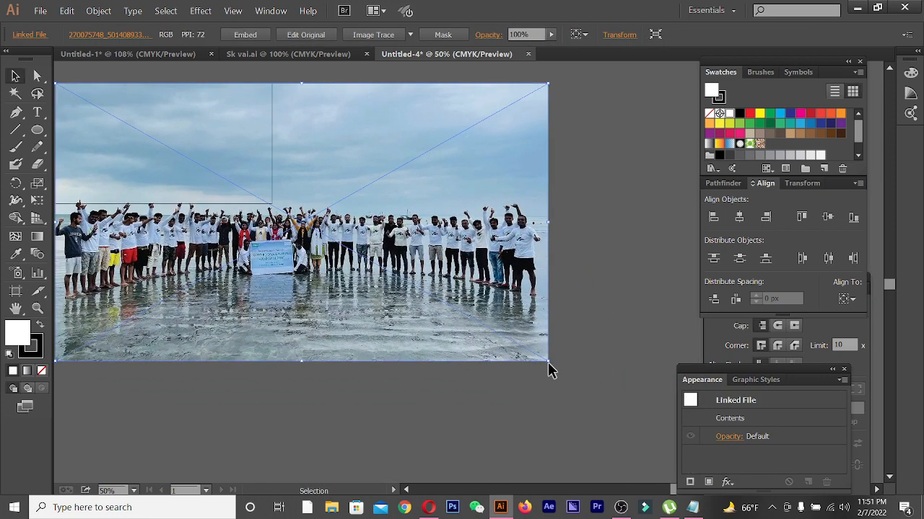
pyautogui.moveTo(548, 363); pyautogui.dragTo(270, 204)
pyautogui.hotkey('ctrl', '-')
pyautogui.moveTo(426, 268); pyautogui.dragTo(349, 240)
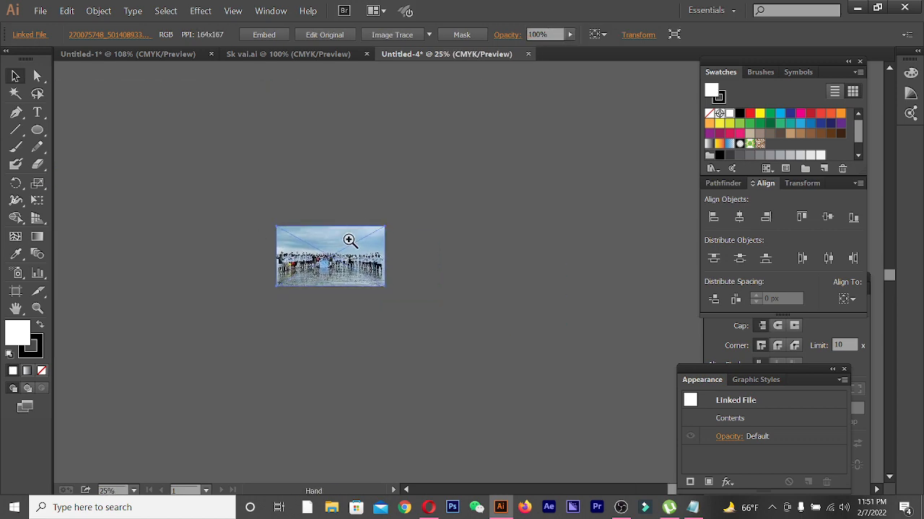
pyautogui.keyDown('ctrl'); pyautogui.click(376, 238); pyautogui.keyUp('ctrl')
pyautogui.keyDown('ctrl'); pyautogui.click(376, 238); pyautogui.keyUp('ctrl')
pyautogui.keyDown('ctrl'); pyautogui.click(377, 242); pyautogui.keyUp('ctrl')
pyautogui.keyDown('ctrl'); pyautogui.click(556, 398); pyautogui.keyUp('ctrl')
pyautogui.keyDown('ctrl'); pyautogui.click(565, 379); pyautogui.keyUp('ctrl')
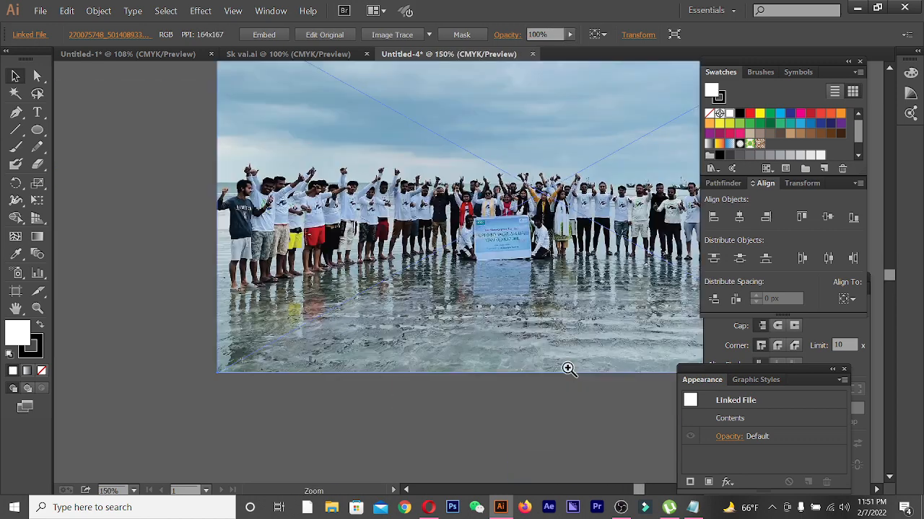
pyautogui.moveTo(542, 365); pyautogui.dragTo(332, 341)
pyautogui.keyDown('ctrl'); pyautogui.keyDown('alt'); pyautogui.click(512, 330); pyautogui.keyUp('alt'); pyautogui.keyUp('ctrl')
pyautogui.moveTo(447, 315); pyautogui.dragTo(443, 390)
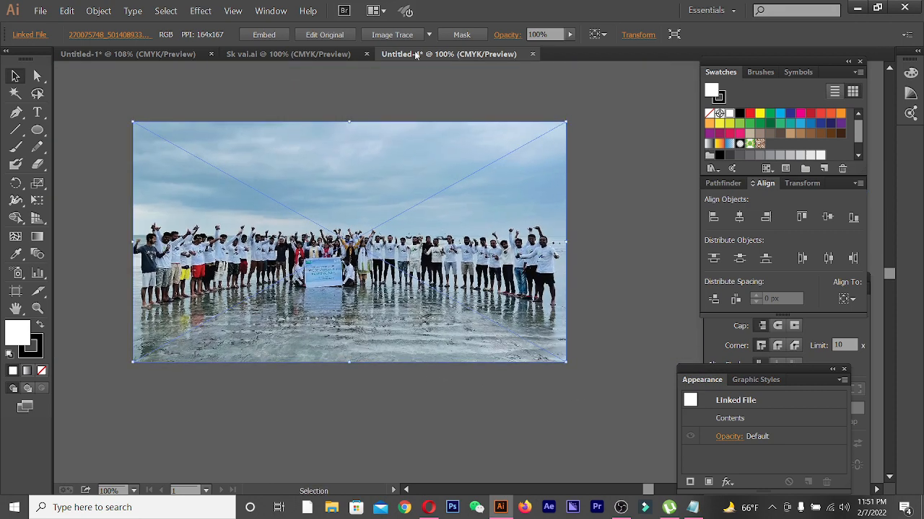
# Lower the beach photo's opacity to 15% so the circle shows through.
pyautogui.click(666, 138)
pyautogui.click(419, 164)
pyautogui.click(569, 34)
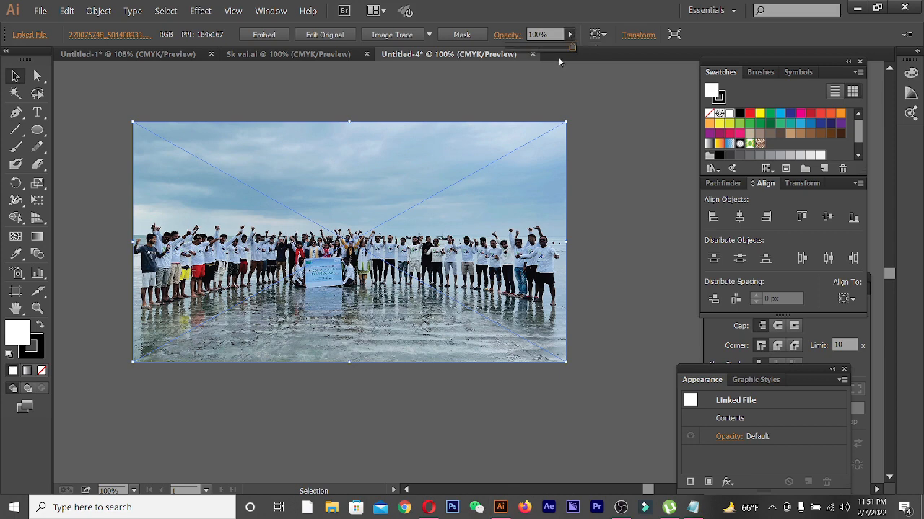
pyautogui.moveTo(567, 48); pyautogui.dragTo(530, 53)
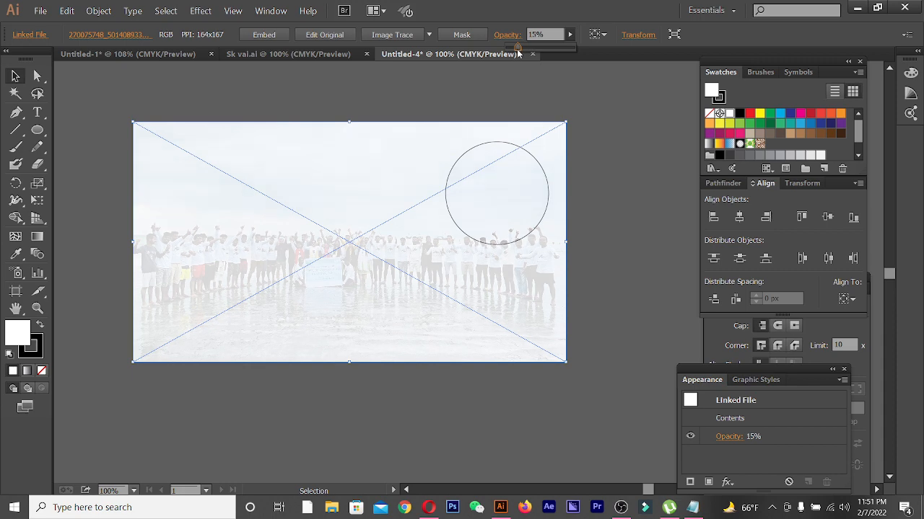
pyautogui.click(589, 218)
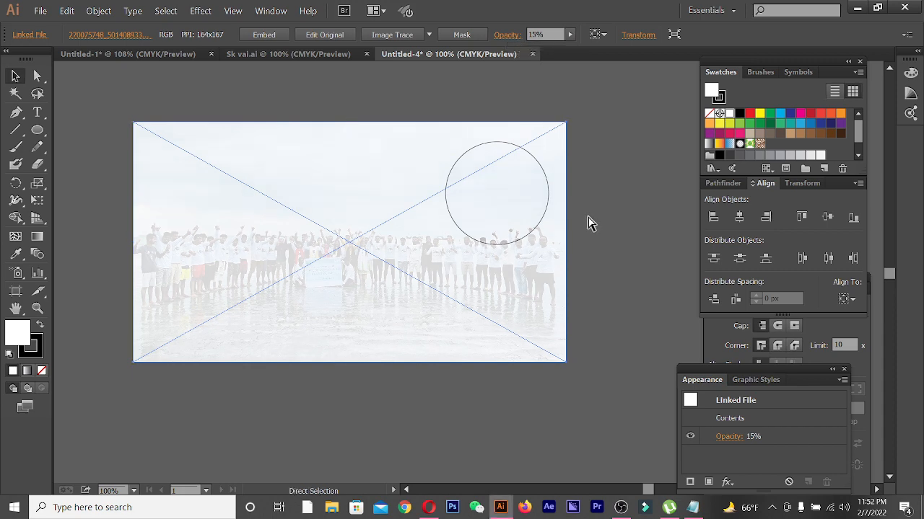
pyautogui.click(588, 220)
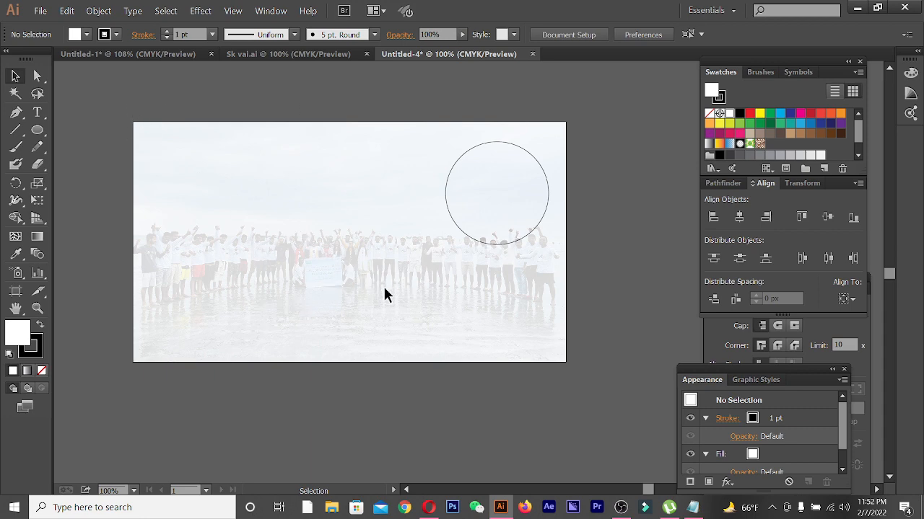
# Fill the circle with orange and fine-tune its size and position.
pyautogui.moveTo(503, 253)
pyautogui.mouseDown()
pyautogui.moveTo(486, 293)
pyautogui.moveTo(491, 255)
pyautogui.moveTo(504, 261)
pyautogui.mouseUp()
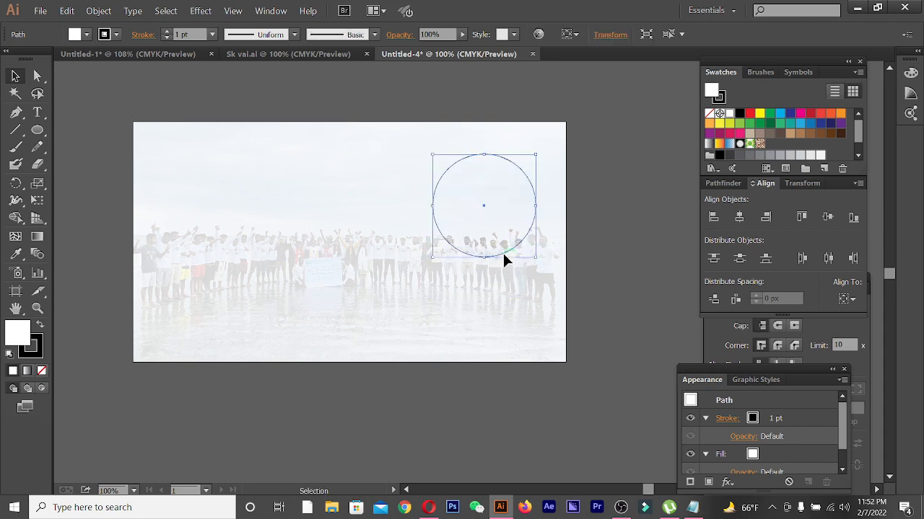
pyautogui.click(86, 34)
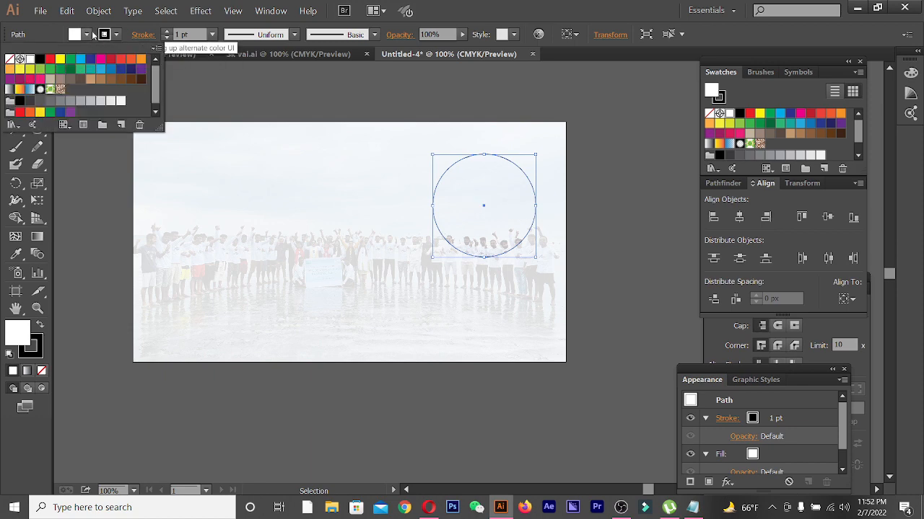
pyautogui.click(141, 59)
pyautogui.hotkey('shift', 'Up')
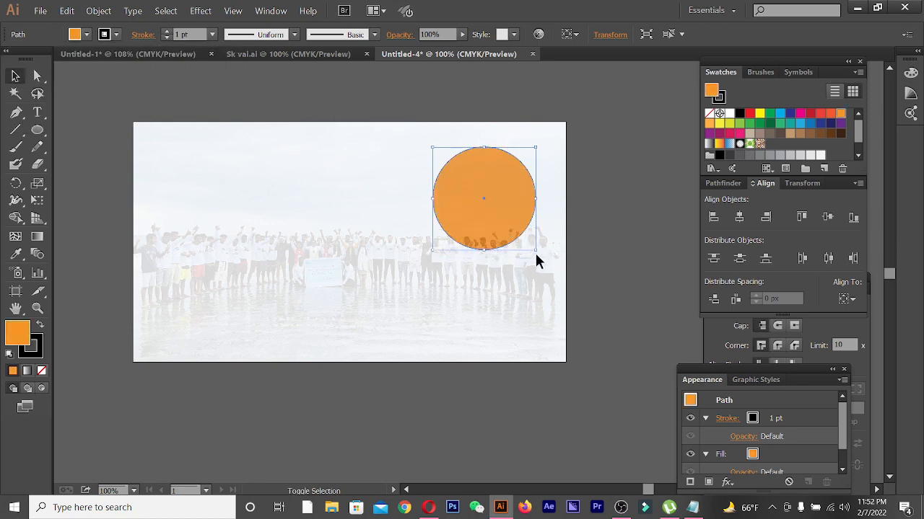
pyautogui.moveTo(538, 251)
pyautogui.mouseDown()
pyautogui.moveTo(511, 226)
pyautogui.moveTo(535, 245)
pyautogui.mouseUp()
pyautogui.moveTo(511, 213); pyautogui.dragTo(510, 216)
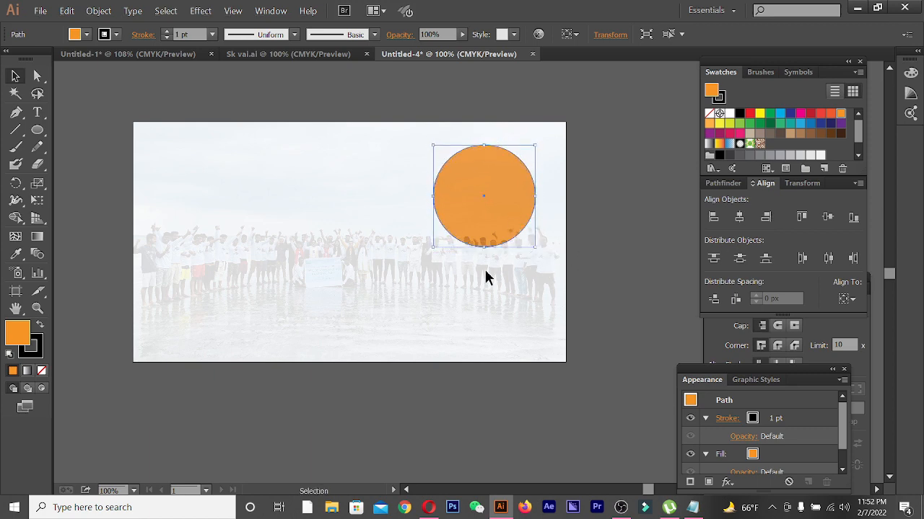
# Place the photo of two people into the document.
pyautogui.click(42, 14)
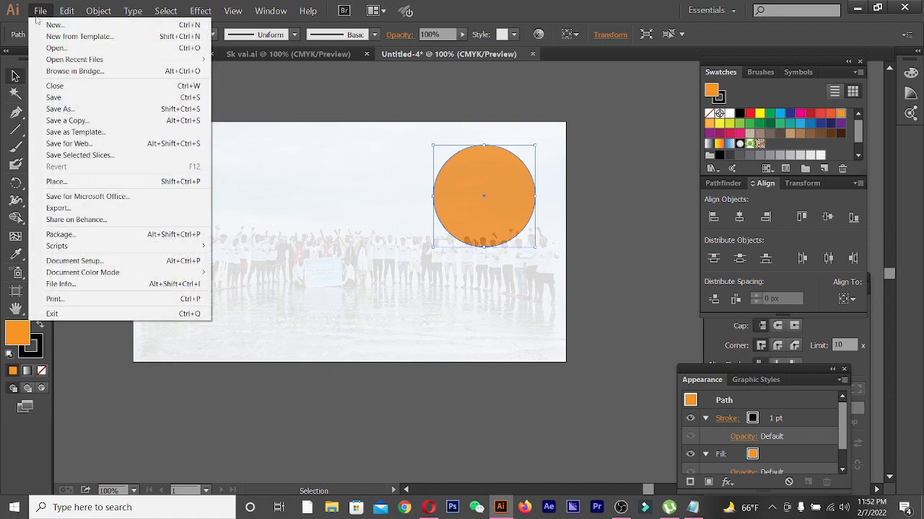
pyautogui.click(67, 181)
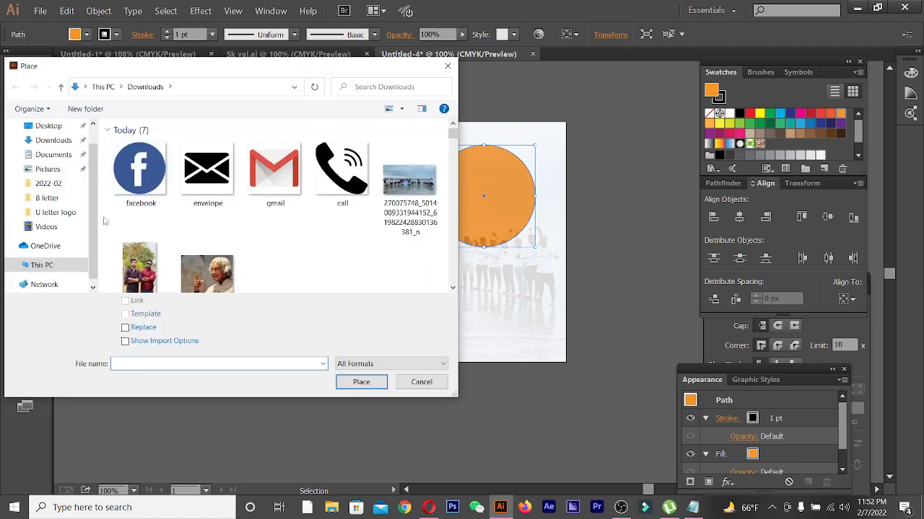
pyautogui.click(138, 272)
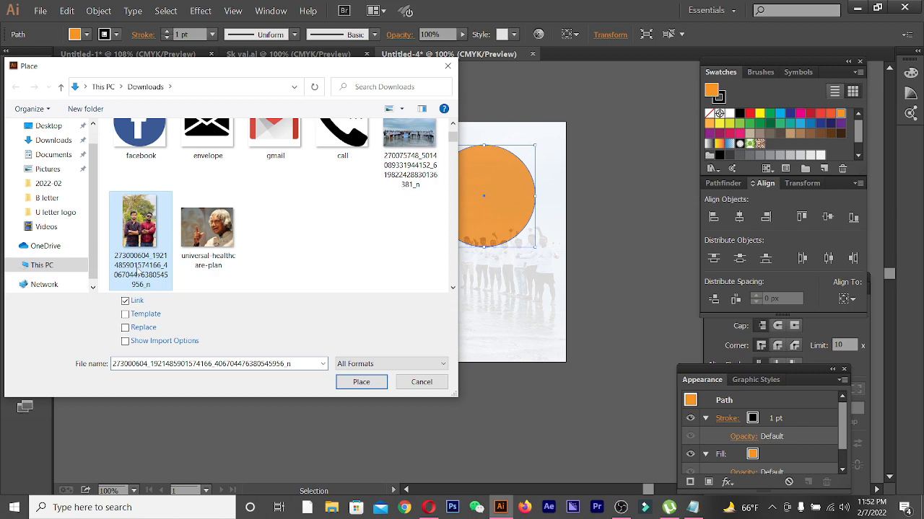
pyautogui.click(355, 386)
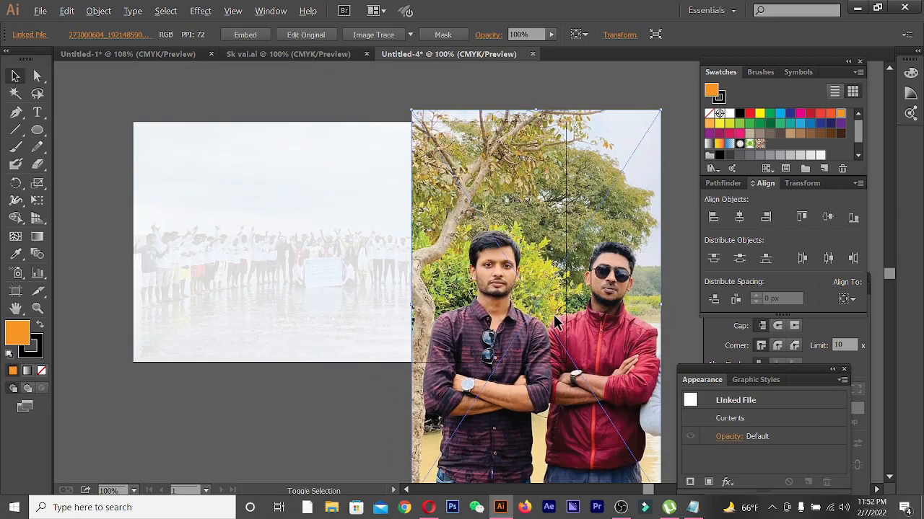
pyautogui.hotkey('ctrl', 'shift', 'a')
# Move the two-men photo left over the artboard so it overlaps the orange circle.
pyautogui.hotkey('ctrl', '-')
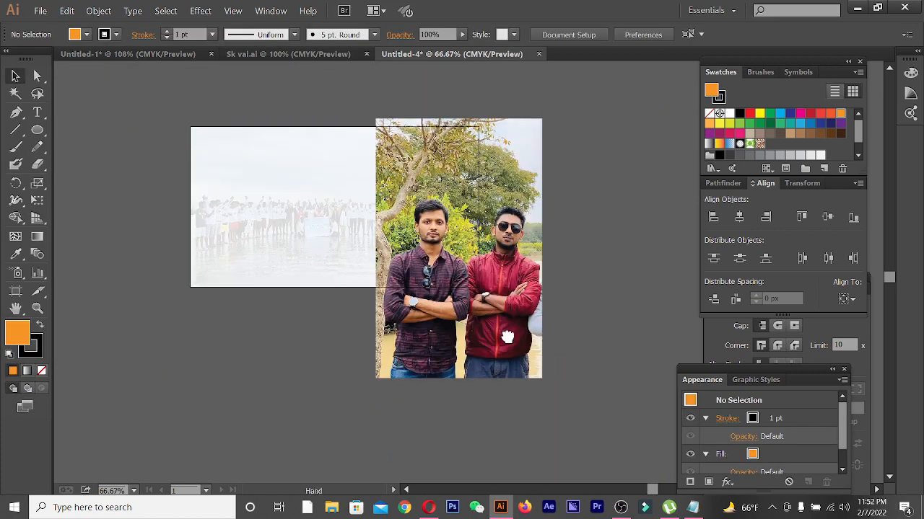
pyautogui.moveTo(555, 352); pyautogui.dragTo(479, 372)
pyautogui.moveTo(433, 339); pyautogui.dragTo(374, 298)
pyautogui.keyDown('ctrl'); pyautogui.click(407, 247); pyautogui.keyUp('ctrl')
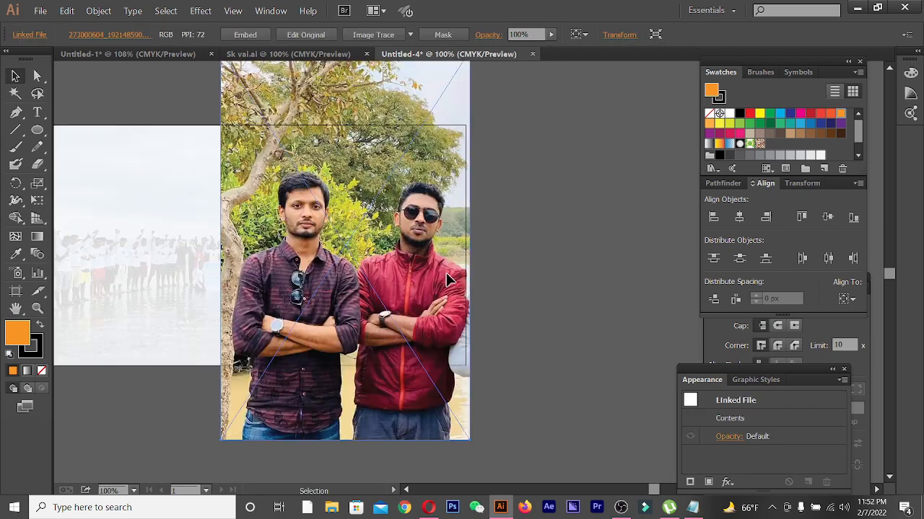
pyautogui.moveTo(532, 326); pyautogui.dragTo(496, 365)
pyautogui.moveTo(371, 248); pyautogui.dragTo(240, 254)
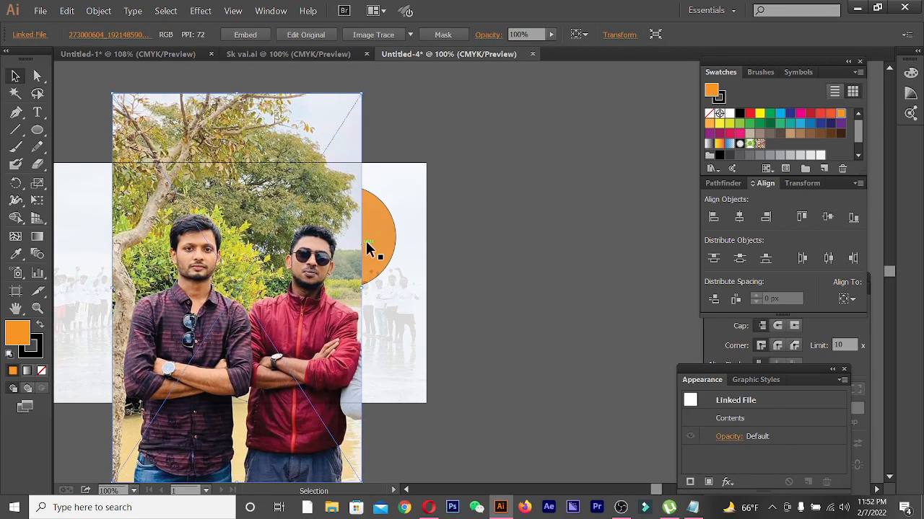
pyautogui.click(375, 236)
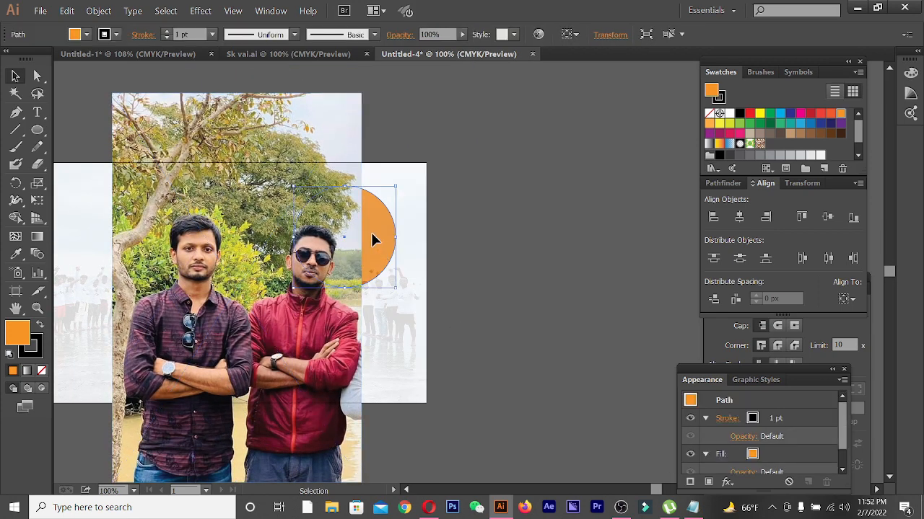
pyautogui.click(443, 247)
pyautogui.click(387, 240)
# Bring the orange circle in front of the photo via Arrange > Bring to Front.
pyautogui.rightClick(375, 225)
pyautogui.moveTo(404, 368)
pyautogui.click(521, 369)
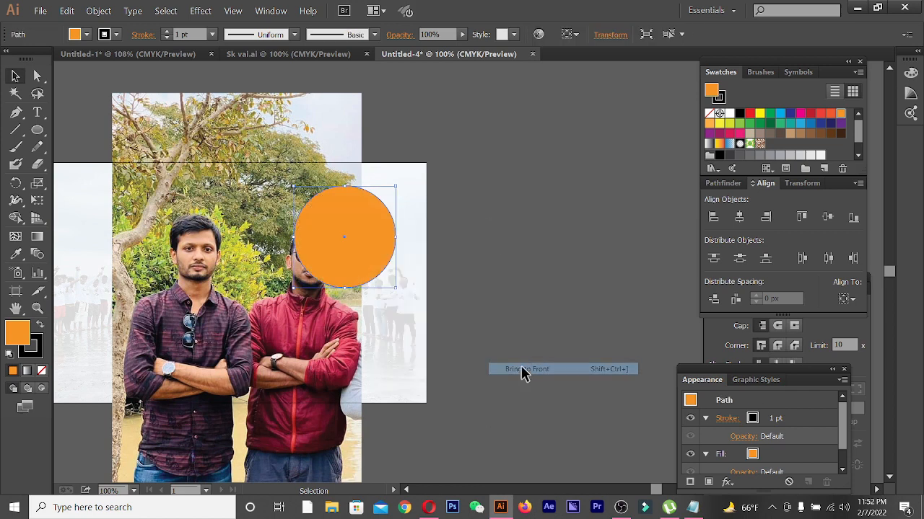
pyautogui.click(472, 330)
pyautogui.click(361, 257)
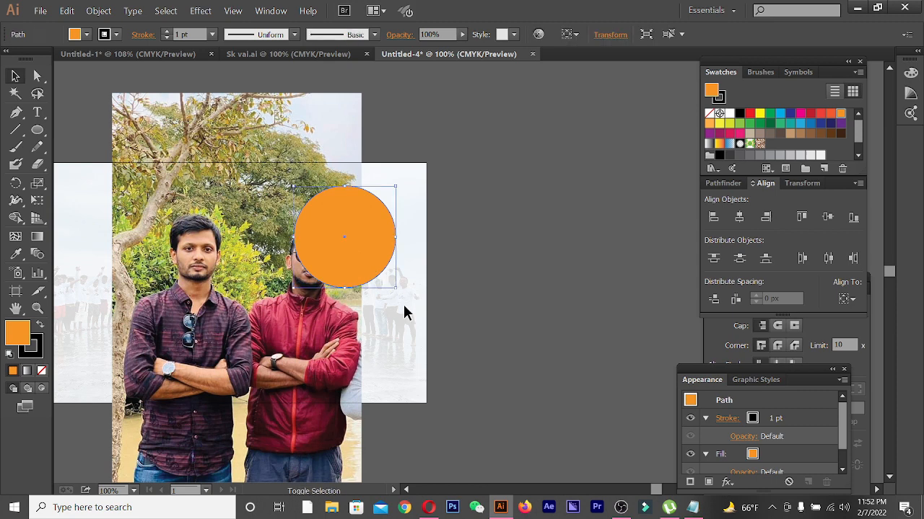
pyautogui.moveTo(397, 290); pyautogui.dragTo(397, 290)
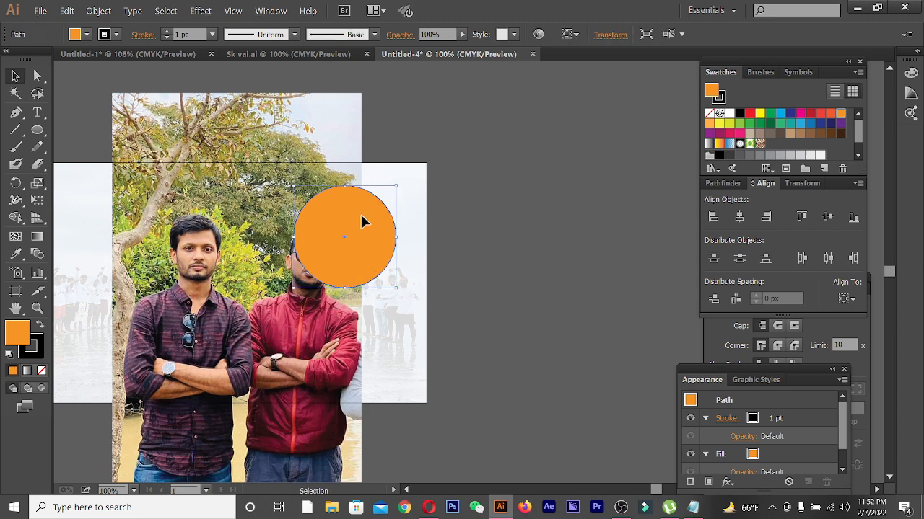
# Move the circle down-left over the right man's face and set its opacity to 49%.
pyautogui.moveTo(438, 49); pyautogui.dragTo(429, 49)
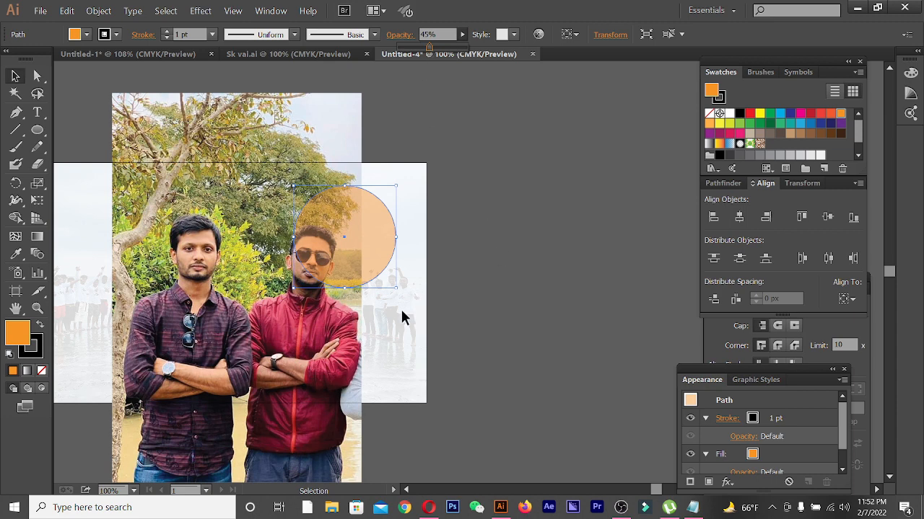
pyautogui.hotkey('ctrl', 'z')
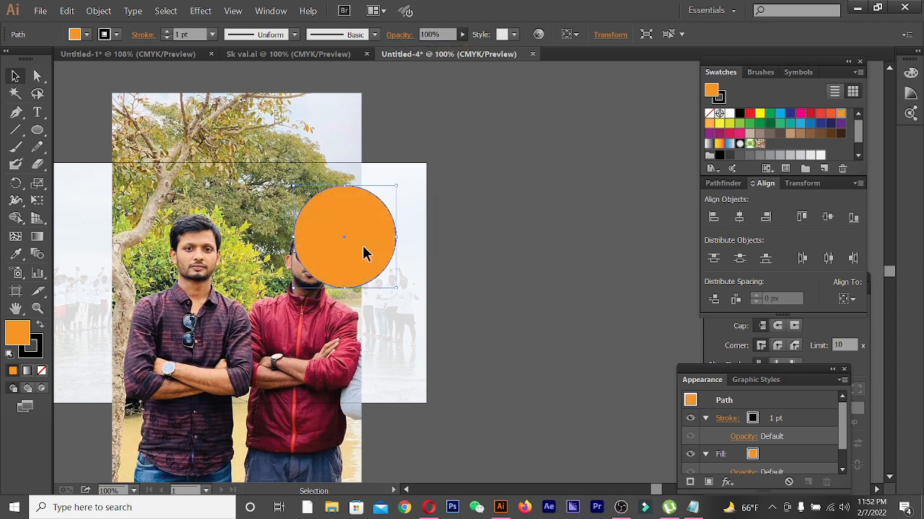
pyautogui.moveTo(361, 243); pyautogui.dragTo(330, 289)
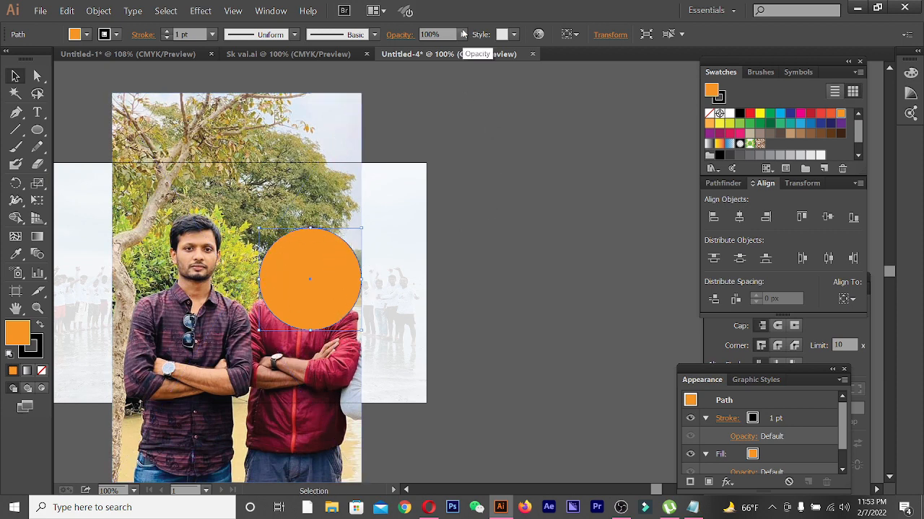
pyautogui.moveTo(456, 49); pyautogui.dragTo(429, 54)
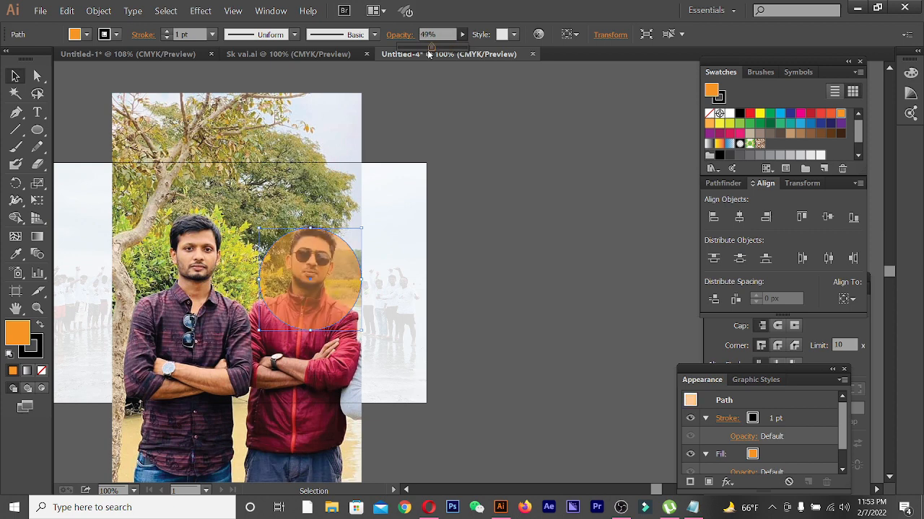
pyautogui.click(310, 229)
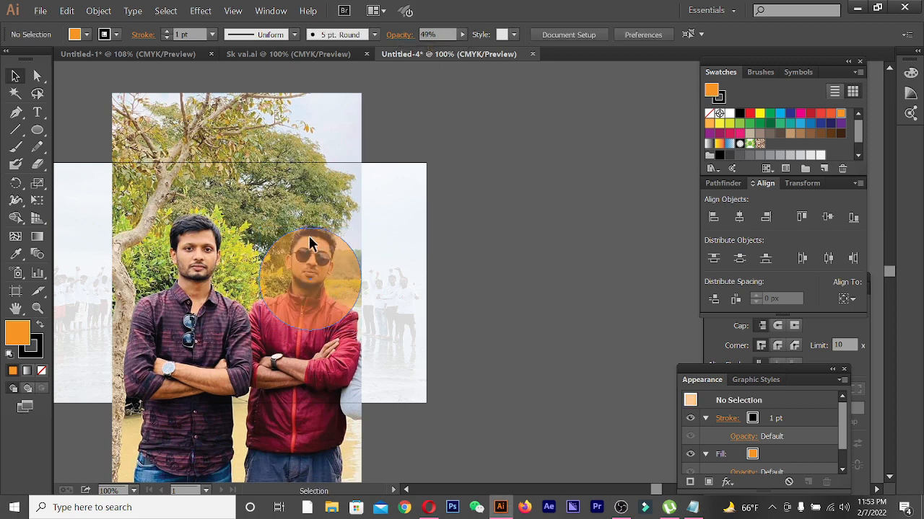
# Enlarge the circle around the face, nudge it left, and select it together with the photo.
pyautogui.click(310, 230)
pyautogui.moveTo(313, 231); pyautogui.dragTo(313, 222)
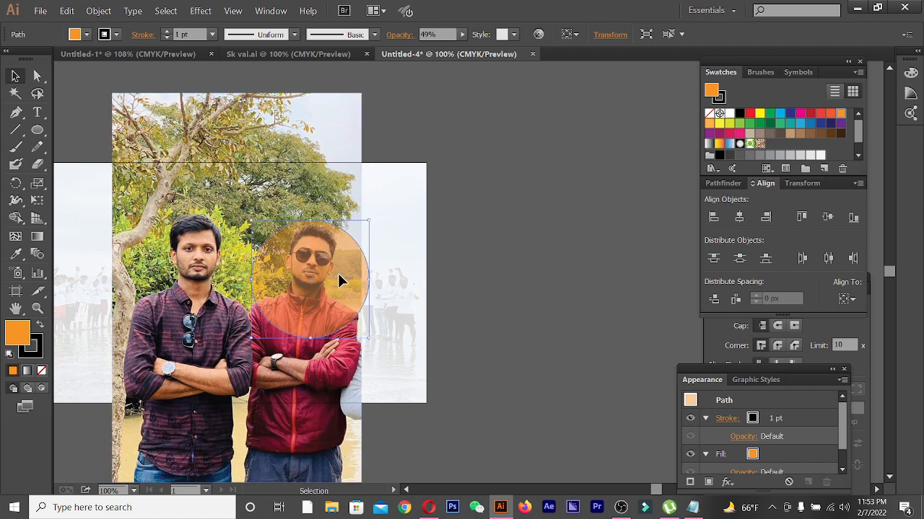
pyautogui.moveTo(329, 273); pyautogui.dragTo(335, 294)
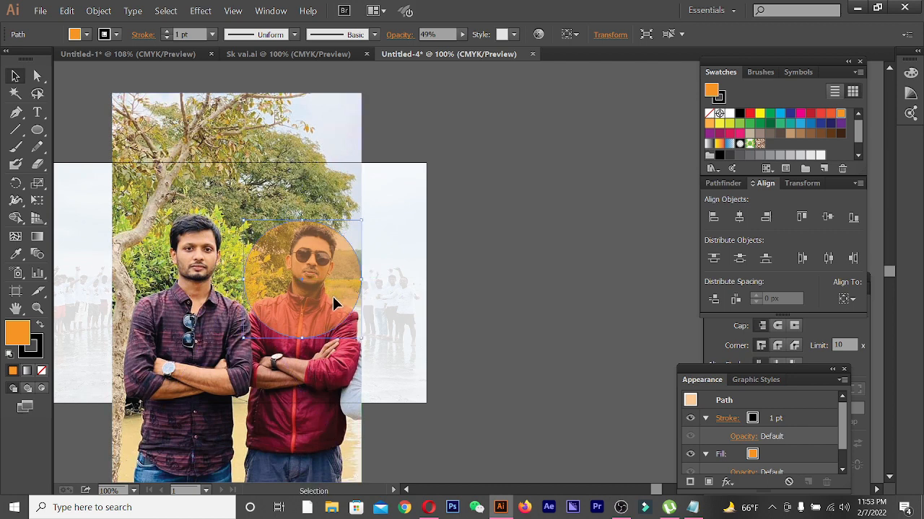
pyautogui.click(352, 198)
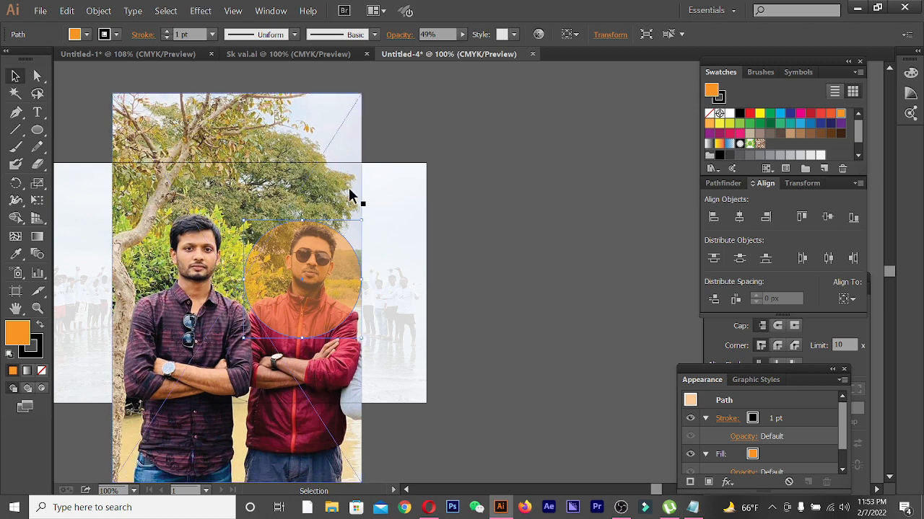
pyautogui.keyDown('shift'); pyautogui.click(325, 289); pyautogui.keyUp('shift')
# Make a clipping mask and place the 211 px circular portrait at the artboard's top-right.
pyautogui.rightClick(318, 264)
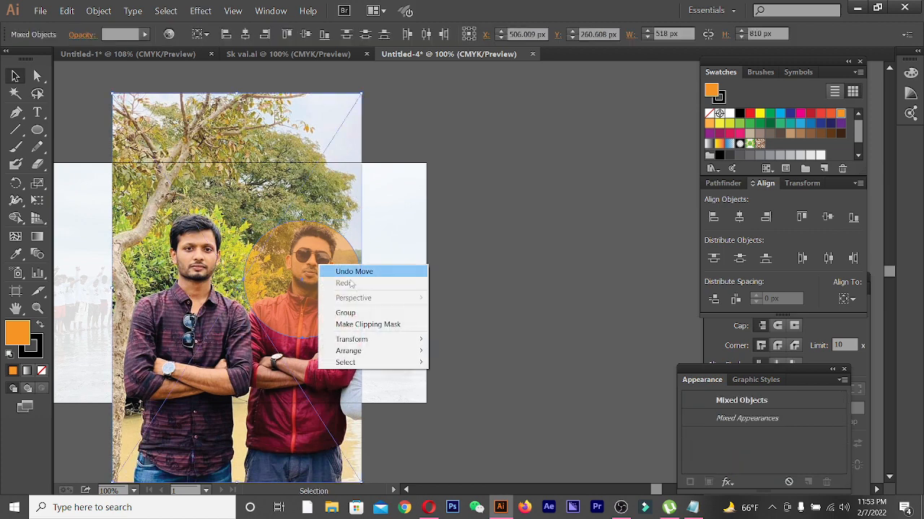
pyautogui.click(369, 324)
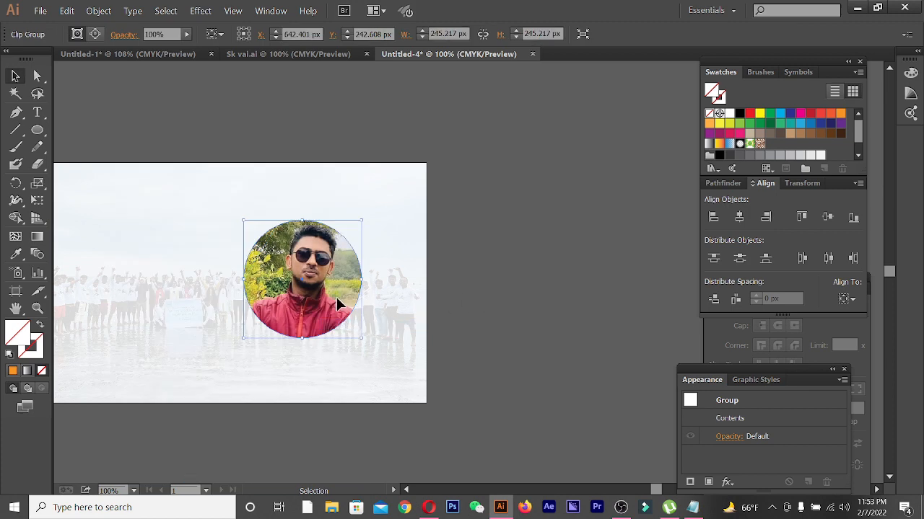
pyautogui.moveTo(326, 285); pyautogui.dragTo(368, 234)
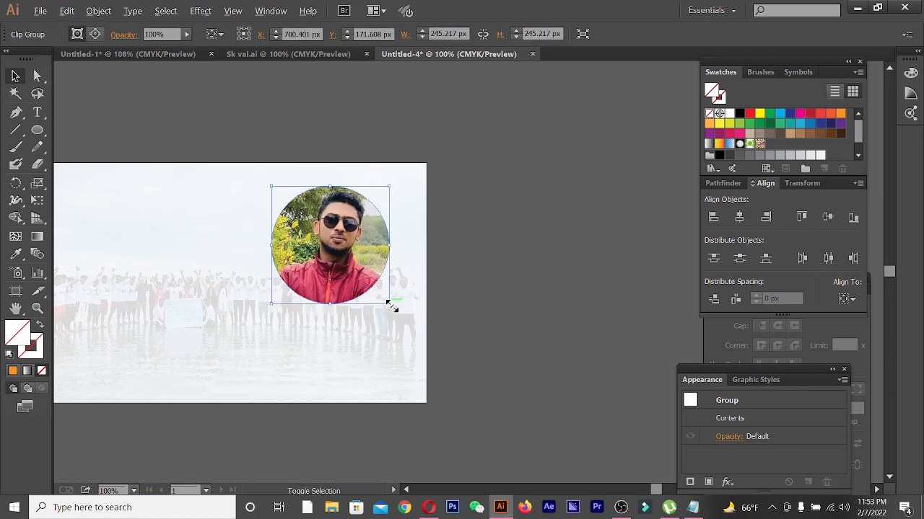
pyautogui.moveTo(390, 305); pyautogui.dragTo(373, 288)
pyautogui.moveTo(360, 253); pyautogui.dragTo(377, 240)
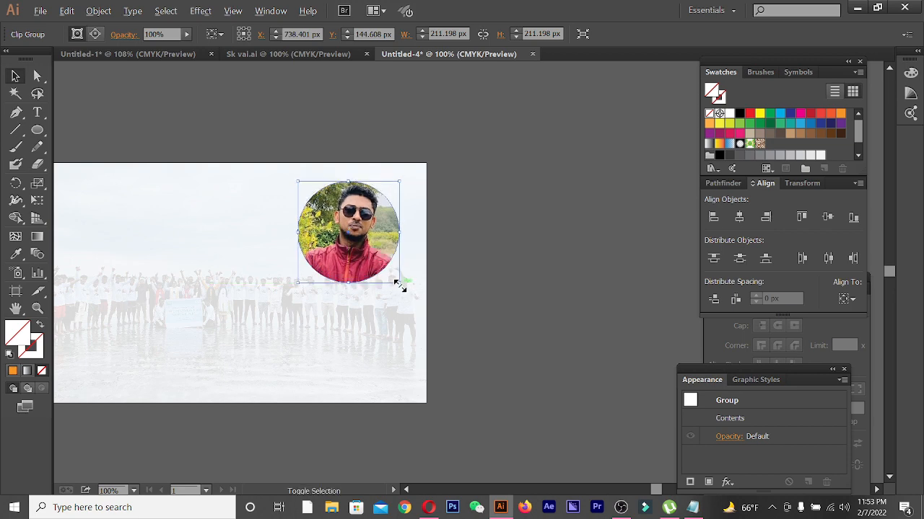
pyautogui.moveTo(401, 285); pyautogui.dragTo(404, 287)
pyautogui.click(465, 276)
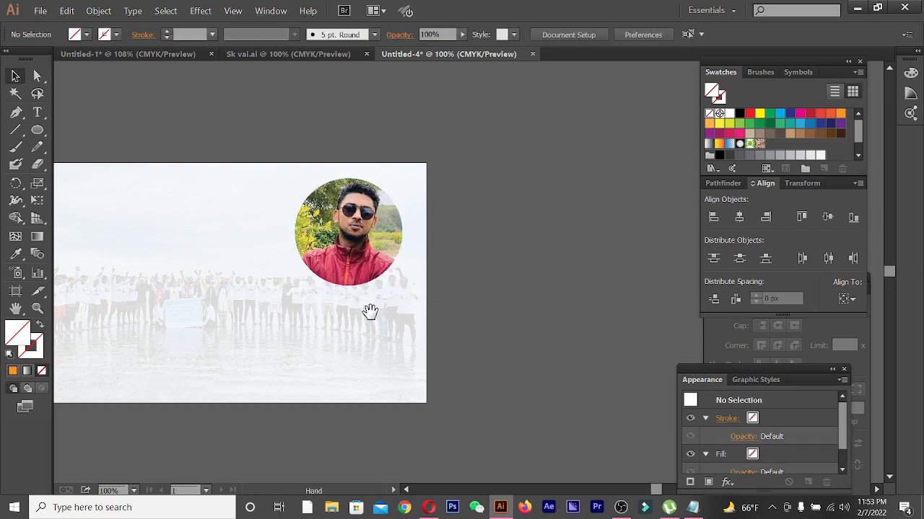
pyautogui.hscroll(-4, 379, 321)
pyautogui.scroll(-1, 379, 321)
pyautogui.press('m')
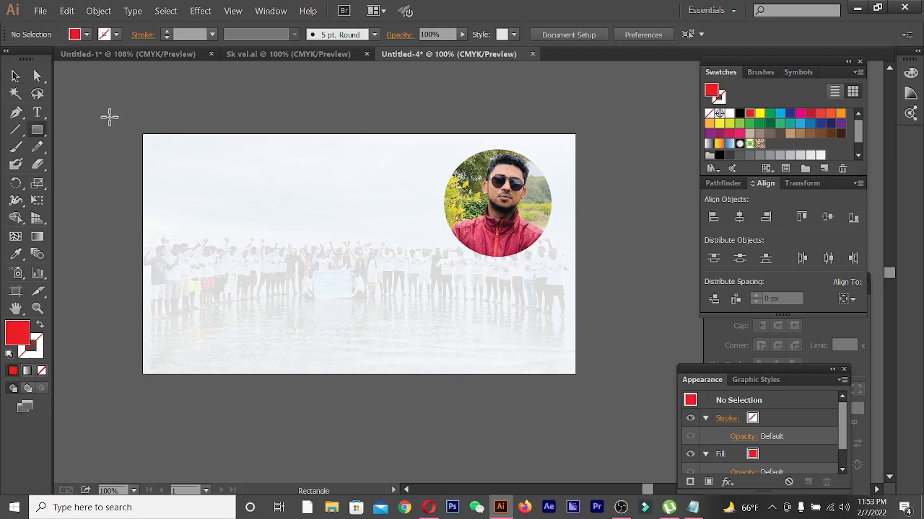
# Draw a tall red rectangle, rotate it 45°, and move it over the lower-left corner.
pyautogui.moveTo(102, 114); pyautogui.dragTo(215, 452)
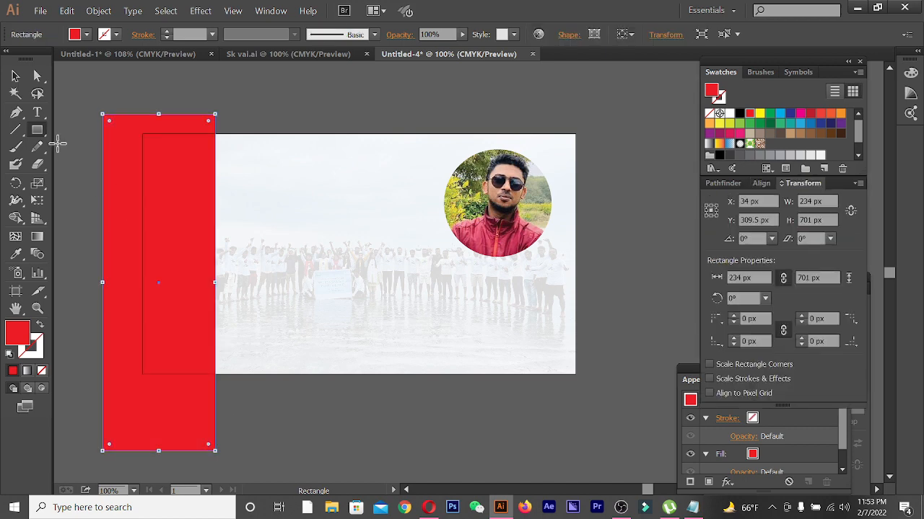
pyautogui.click(20, 75)
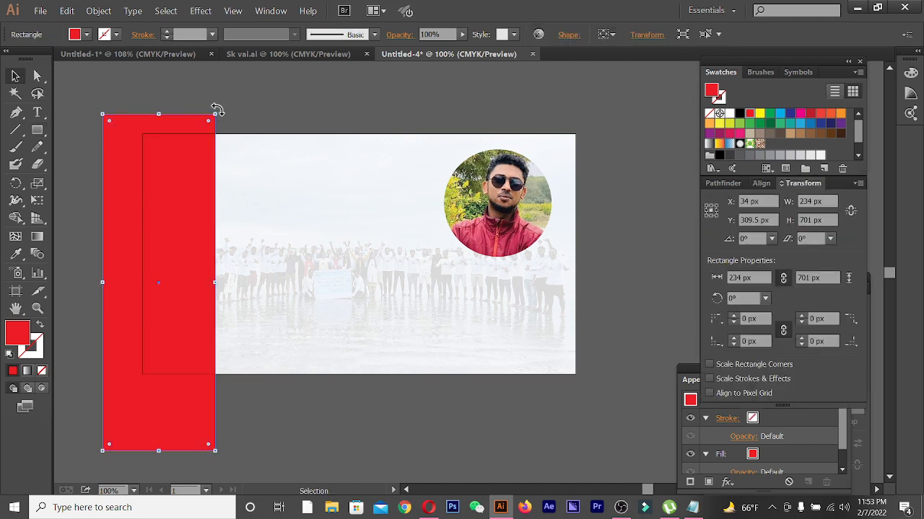
pyautogui.moveTo(217, 110); pyautogui.dragTo(298, 205)
pyautogui.moveTo(247, 233); pyautogui.dragTo(305, 370)
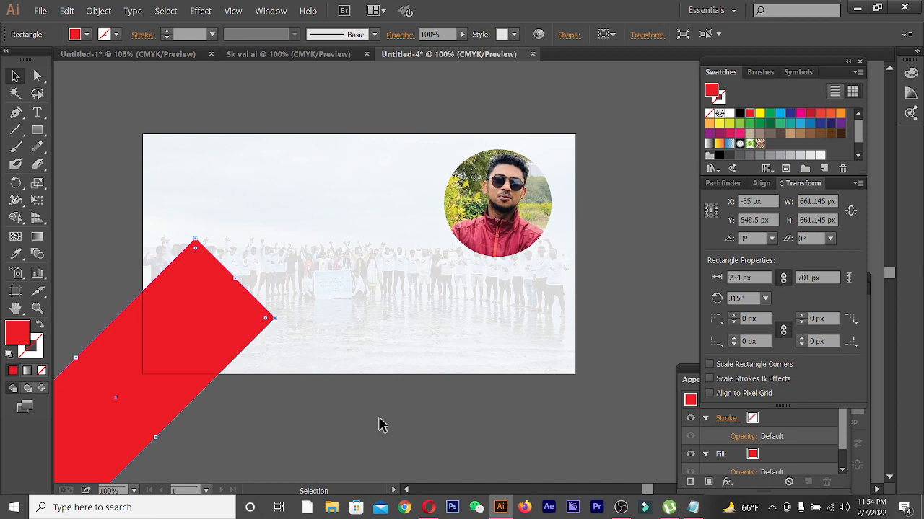
pyautogui.click(315, 430)
# Place the portrait of the older man and drag it to the artboard's upper left.
pyautogui.click(43, 8)
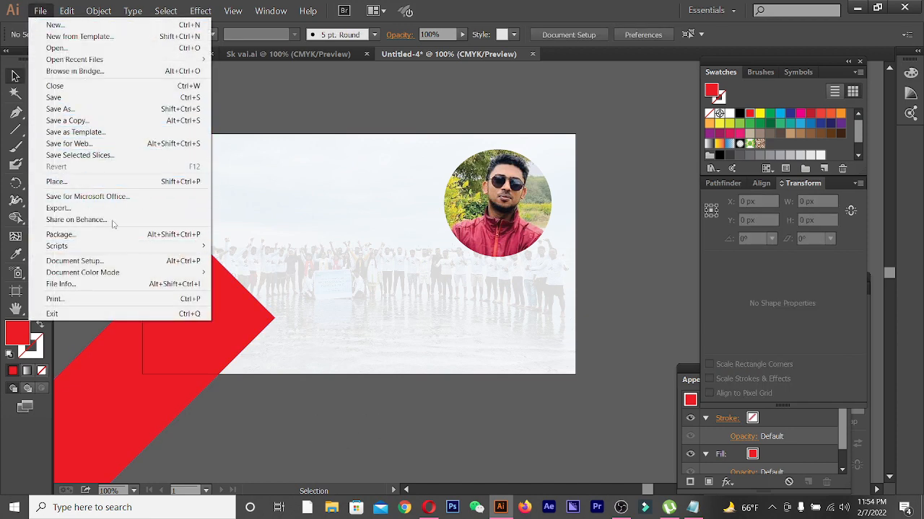
pyautogui.click(65, 181)
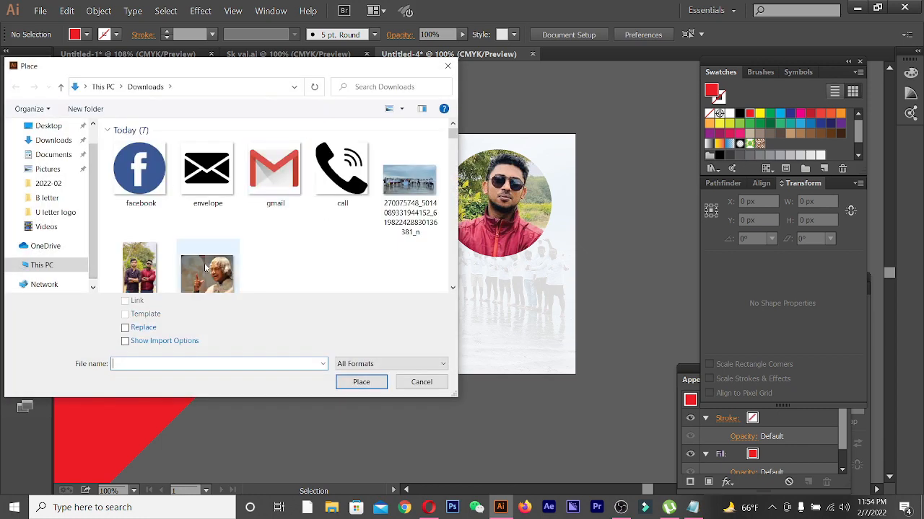
pyautogui.doubleClick(205, 268)
pyautogui.moveTo(229, 348); pyautogui.dragTo(304, 269)
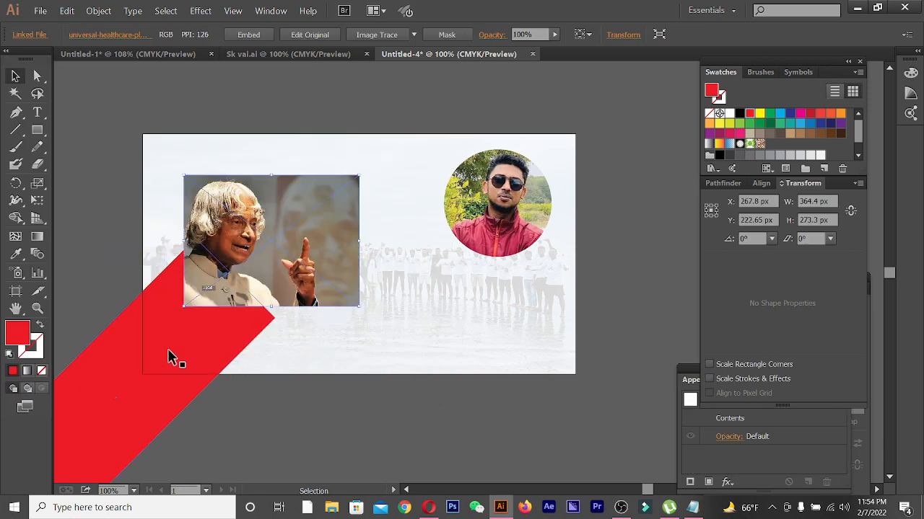
pyautogui.click(169, 348)
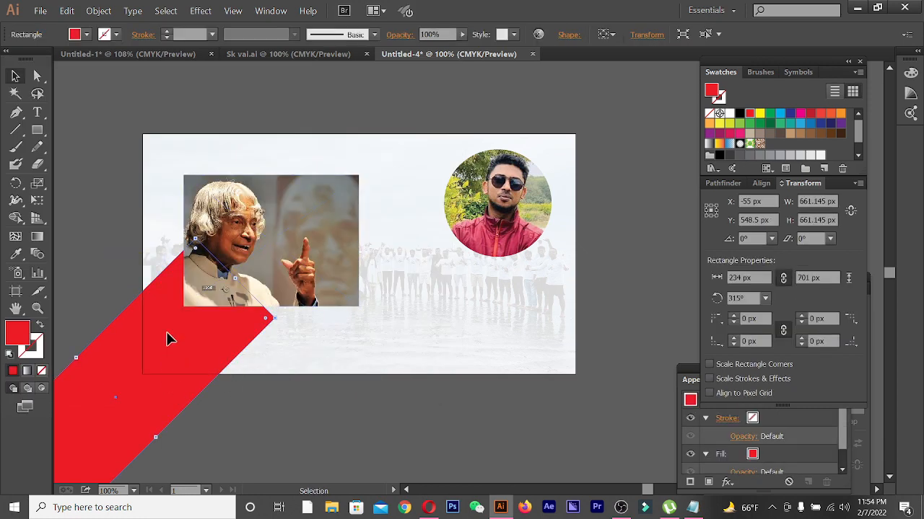
pyautogui.click(15, 130)
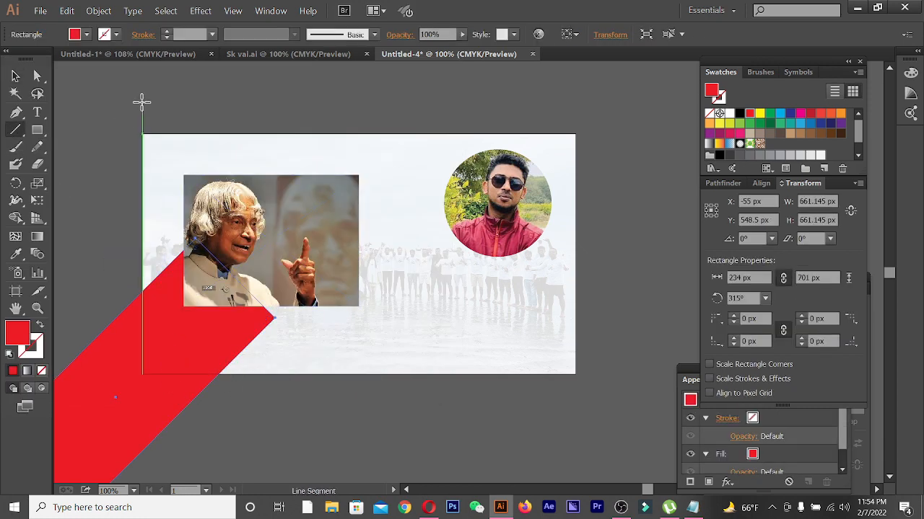
pyautogui.moveTo(142, 103); pyautogui.dragTo(156, 374)
pyautogui.moveTo(405, 230); pyautogui.dragTo(604, 227)
pyautogui.press('v')
pyautogui.hotkey('ctrl', 'a')
pyautogui.hotkey('ctrl', '-')
pyautogui.hotkey('shift', 'm')
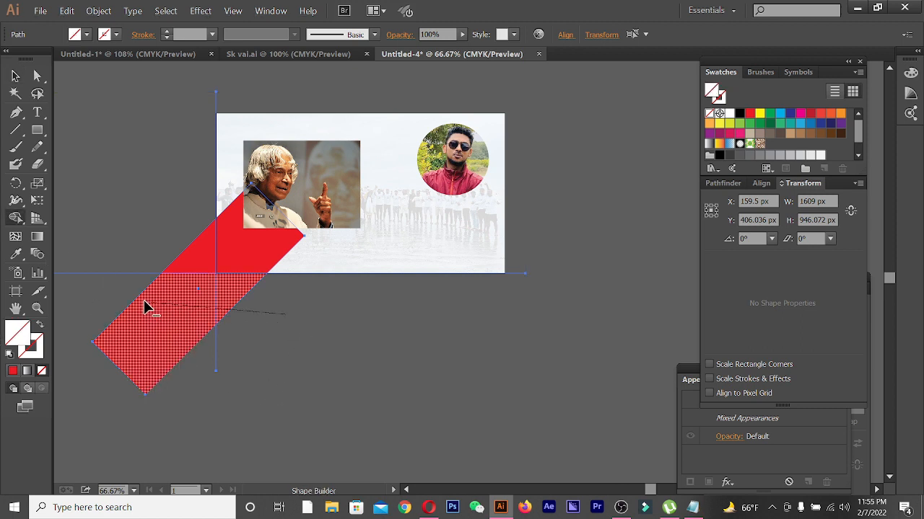
pyautogui.keyDown('alt'); pyautogui.click(188, 336); pyautogui.keyUp('alt')
pyautogui.keyDown('alt'); pyautogui.click(189, 261); pyautogui.keyUp('alt')
pyautogui.click(15, 76)
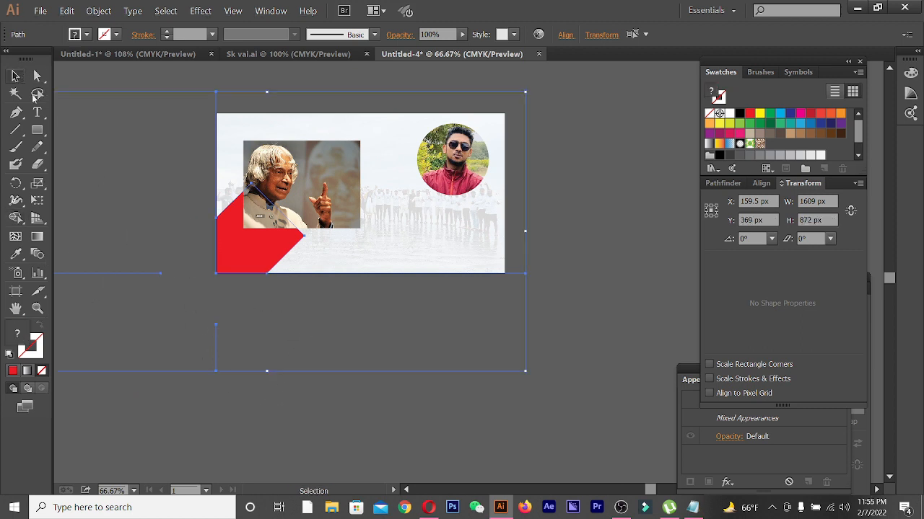
pyautogui.moveTo(95, 207); pyautogui.dragTo(158, 343)
pyautogui.press('Return')
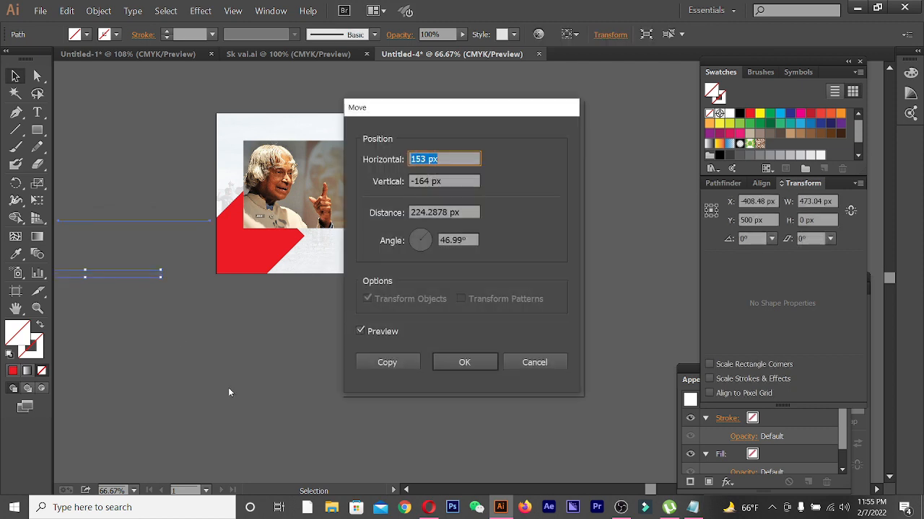
pyautogui.click(533, 363)
pyautogui.click(120, 241)
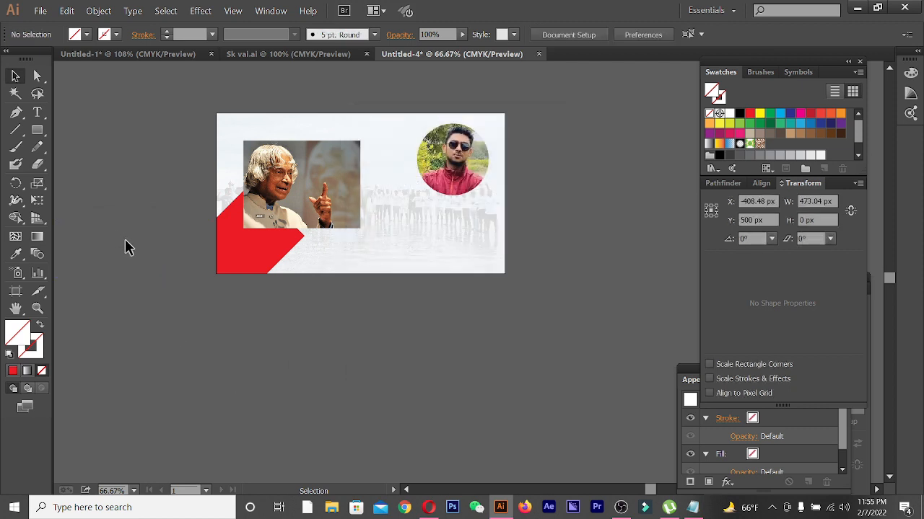
pyautogui.hotkey('ctrl', '1')
pyautogui.moveTo(285, 230); pyautogui.dragTo(236, 300)
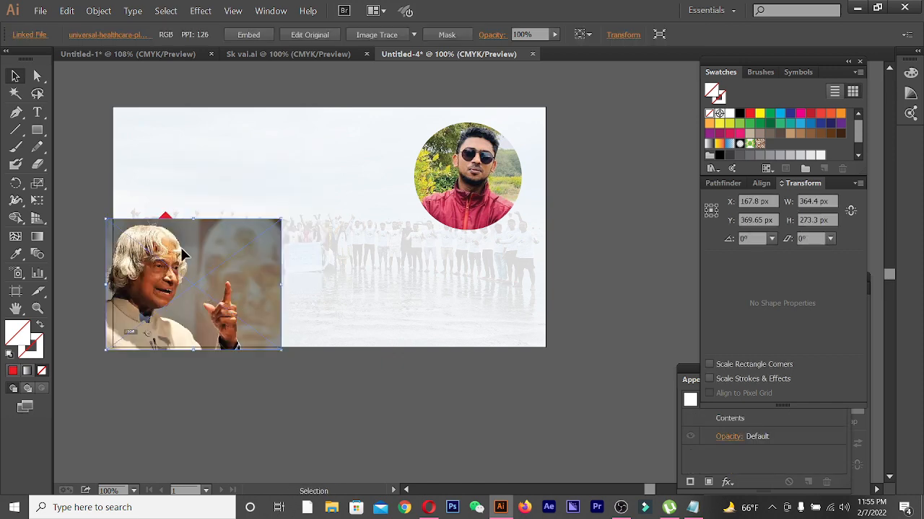
# Bring the red diamond in front of the portrait photo with Arrange > Bring to Front.
pyautogui.click(164, 215)
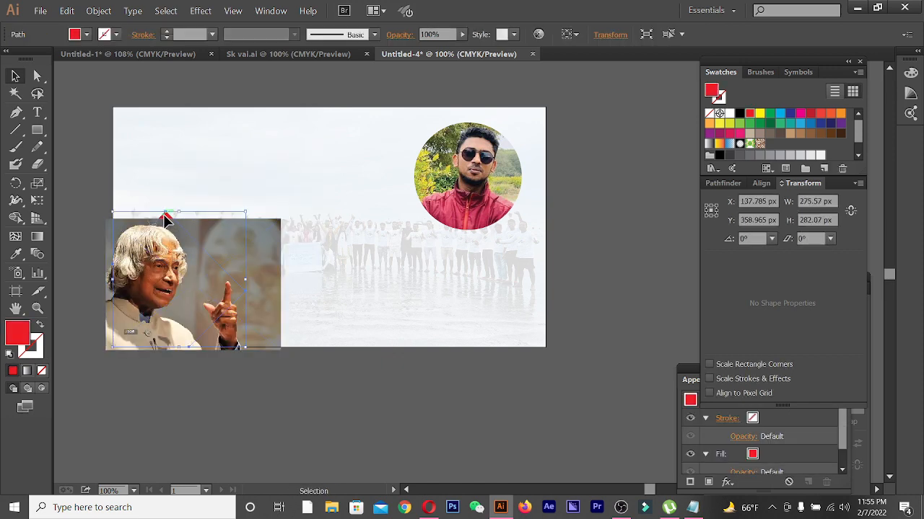
pyautogui.rightClick(164, 216)
pyautogui.moveTo(211, 371)
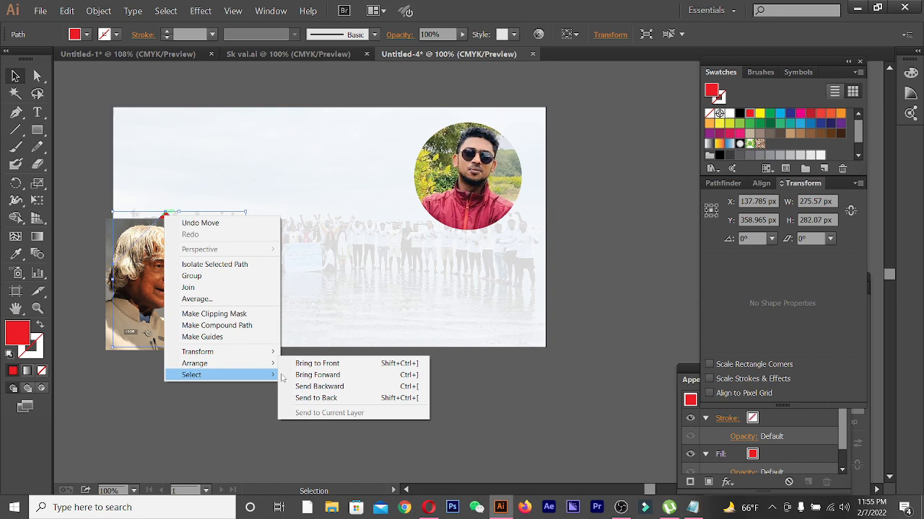
pyautogui.click(324, 366)
pyautogui.click(215, 404)
pyautogui.click(218, 290)
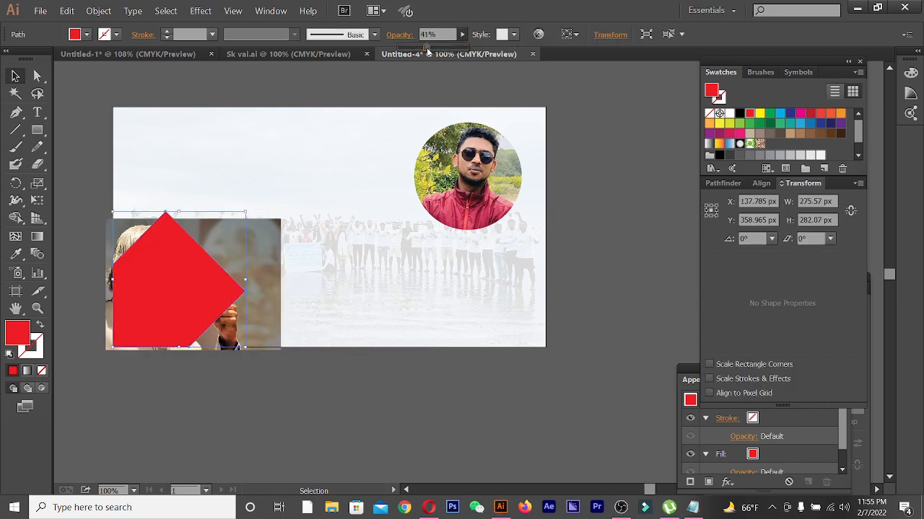
pyautogui.click(241, 397)
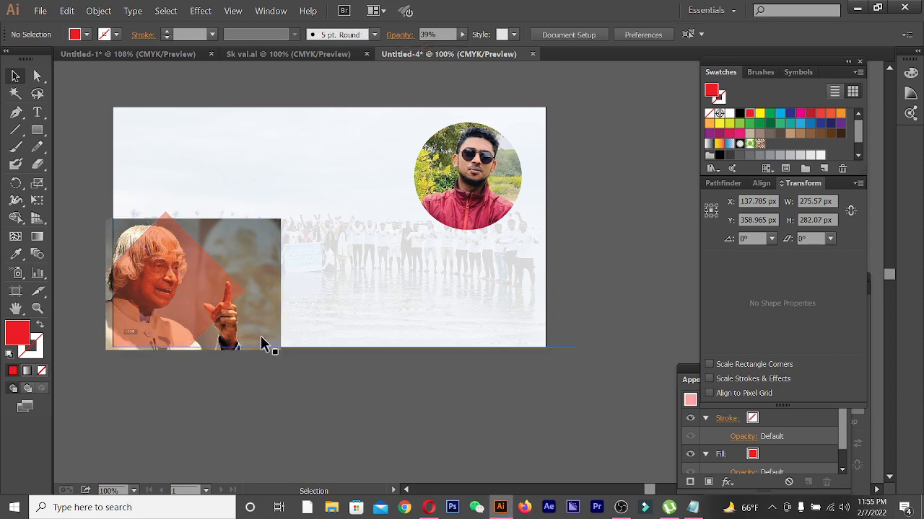
# Resize the portrait photo, stretching it taller so it fills the diamond area.
pyautogui.click(264, 328)
pyautogui.moveTo(283, 287); pyautogui.dragTo(256, 321)
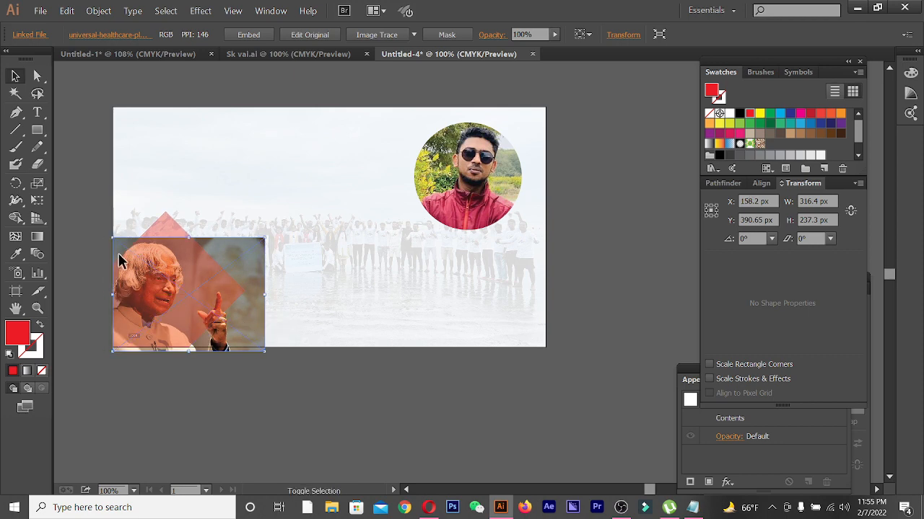
pyautogui.moveTo(112, 294); pyautogui.dragTo(107, 295)
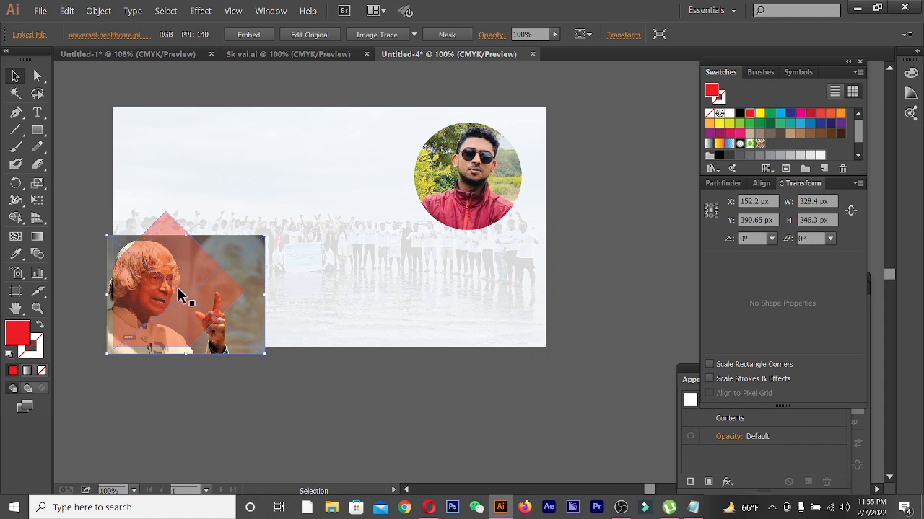
pyautogui.hotkey('ctrl', 'z')
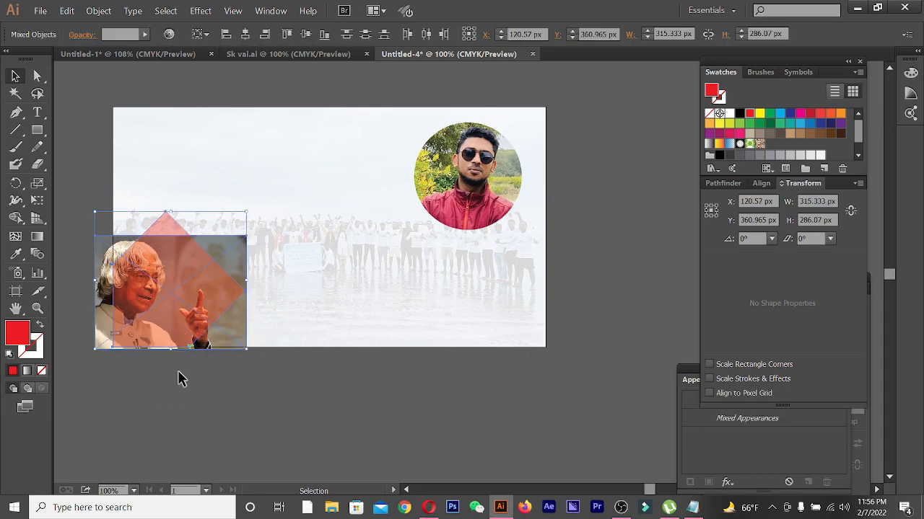
pyautogui.click(180, 379)
pyautogui.click(171, 245)
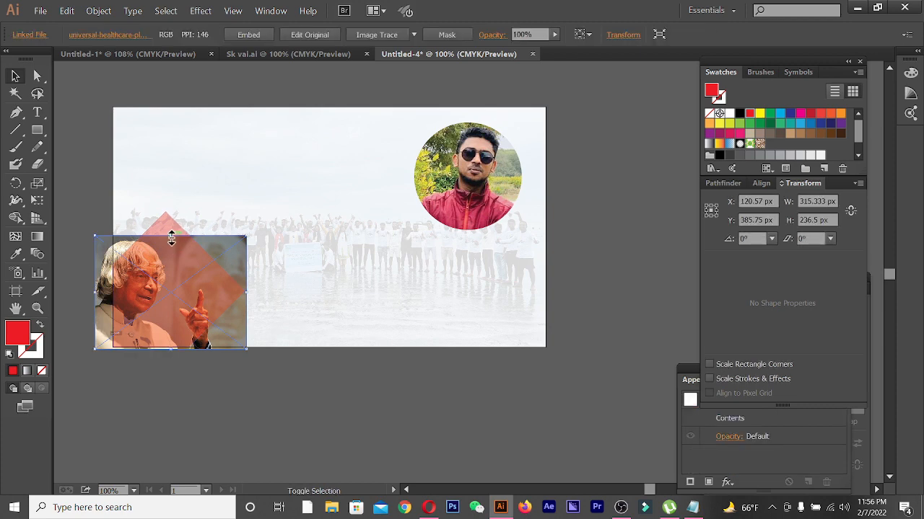
pyautogui.moveTo(171, 236); pyautogui.dragTo(173, 214)
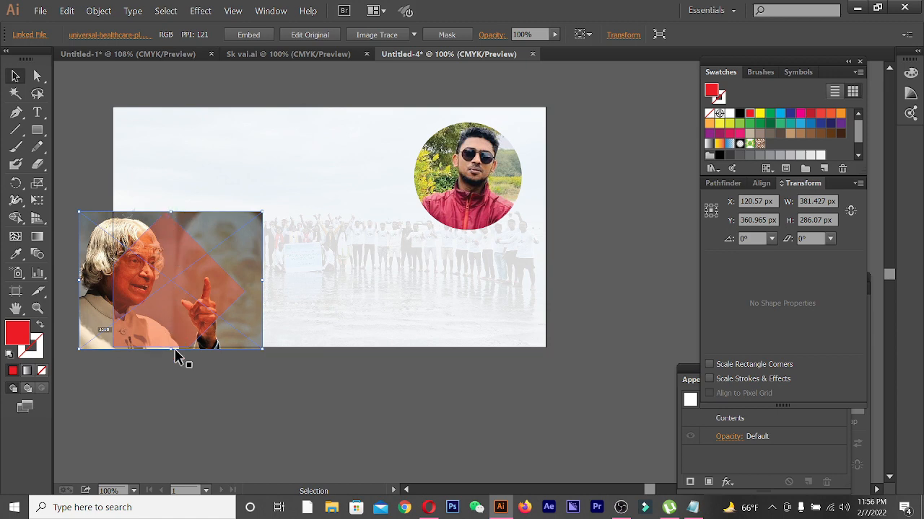
pyautogui.click(154, 396)
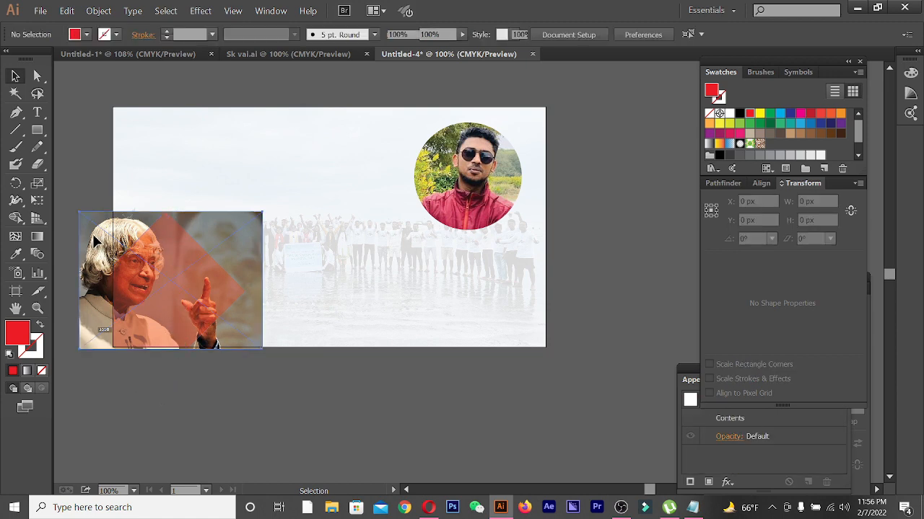
# Clip the portrait to the red diamond and reposition the photo inside the mask.
pyautogui.click(94, 237)
pyautogui.keyDown('shift'); pyautogui.click(168, 229); pyautogui.keyUp('shift')
pyautogui.rightClick(167, 229)
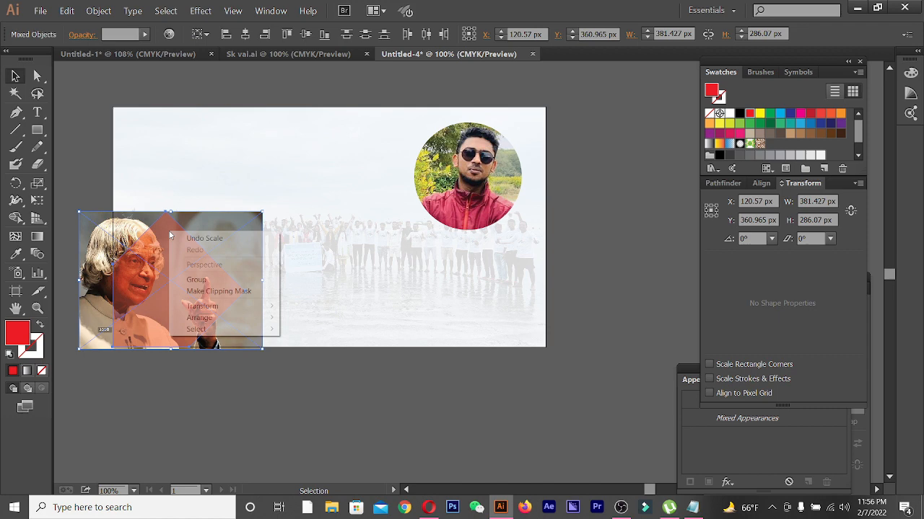
pyautogui.click(212, 293)
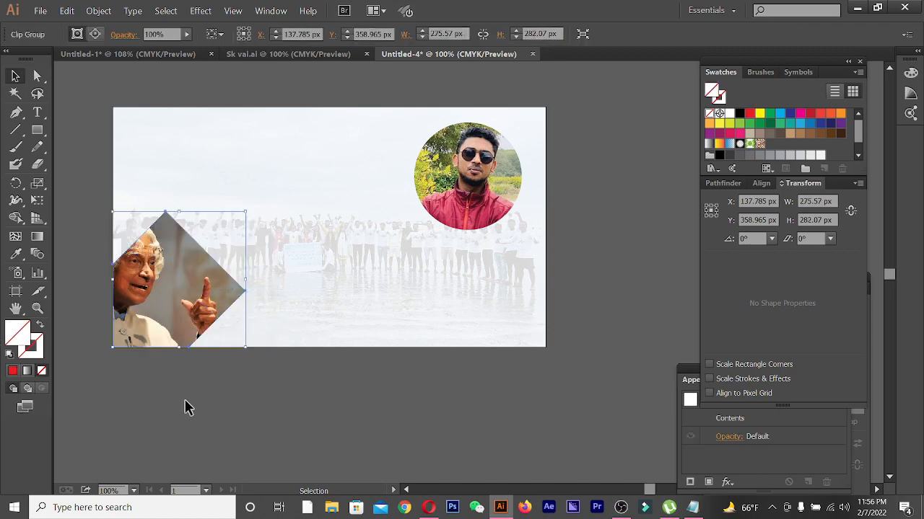
pyautogui.doubleClick(148, 294)
pyautogui.moveTo(176, 297); pyautogui.dragTo(176, 300)
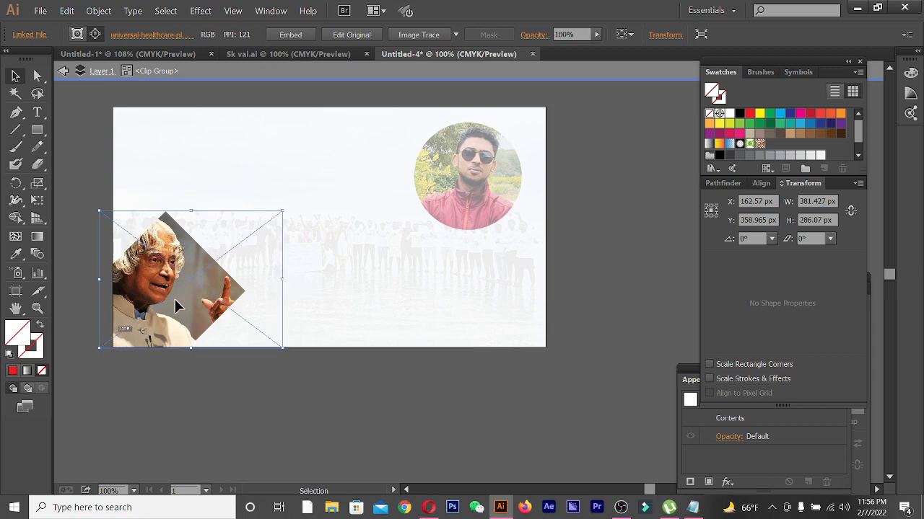
pyautogui.click(62, 75)
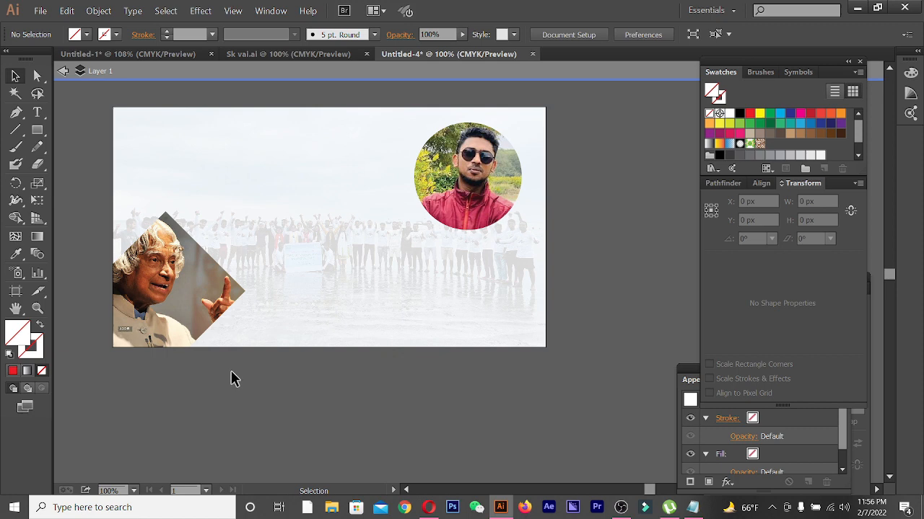
pyautogui.click(13, 72)
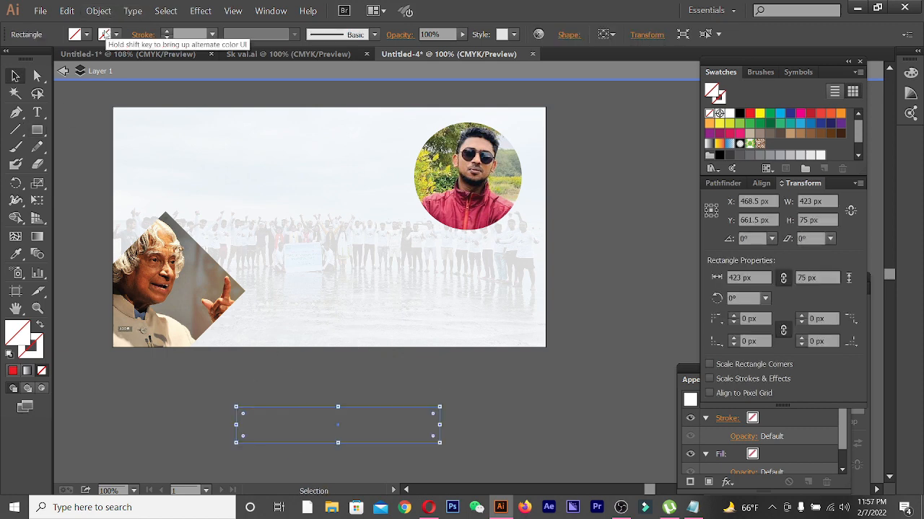
# Fill the rectangle with CMYK Blue and move it to the card's right side.
pyautogui.click(86, 34)
pyautogui.click(92, 62)
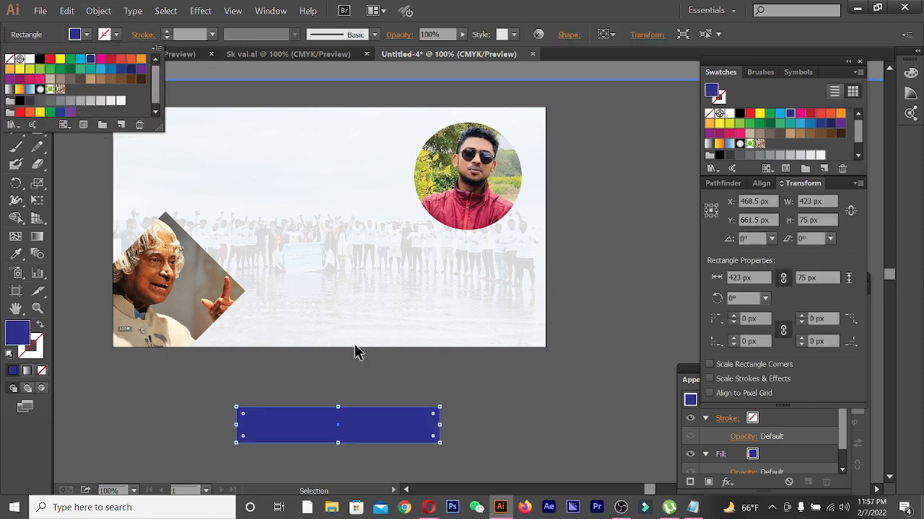
pyautogui.moveTo(605, 203); pyautogui.dragTo(648, 335)
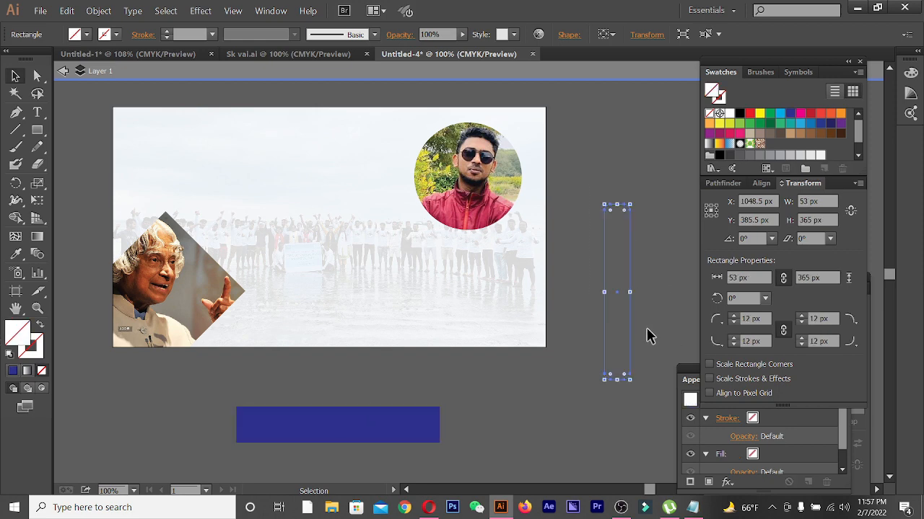
pyautogui.moveTo(426, 433); pyautogui.dragTo(615, 331)
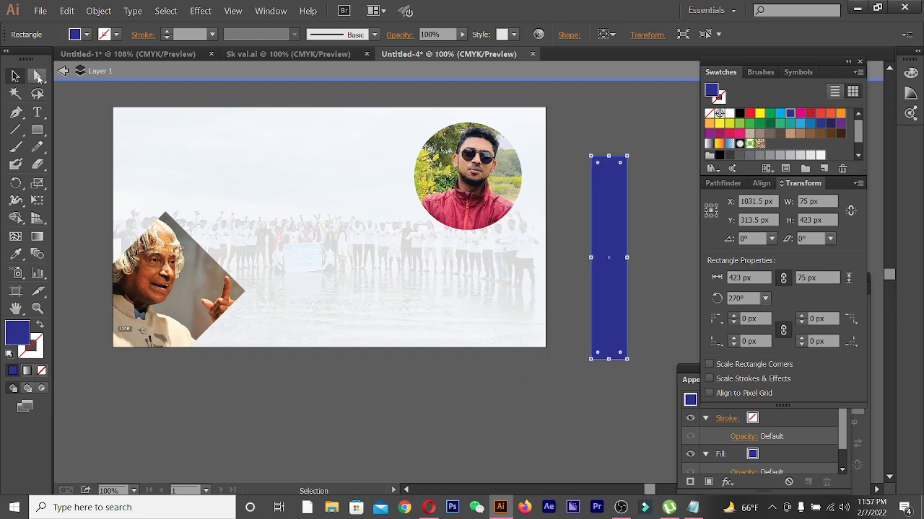
# Select the blue bar's top two anchors and try rounding its corners, then undo.
pyautogui.click(37, 75)
pyautogui.click(591, 158)
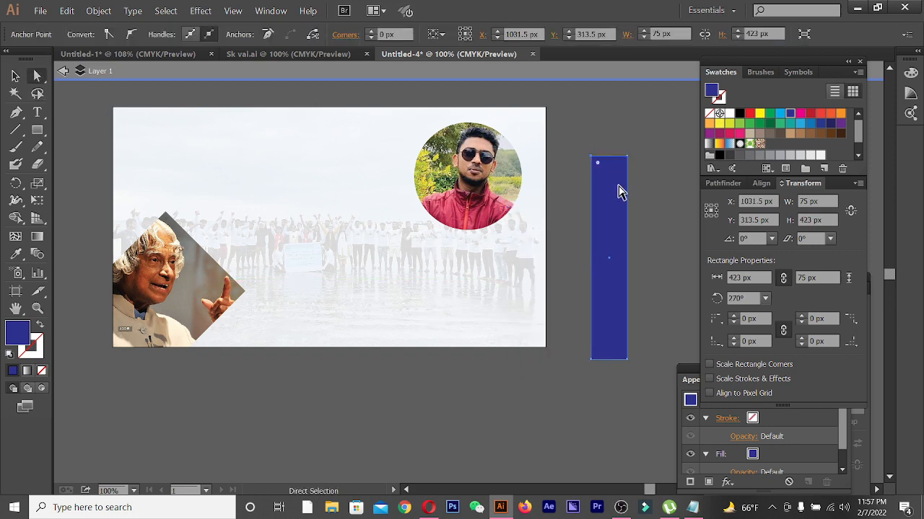
pyautogui.keyDown('shift'); pyautogui.click(627, 157); pyautogui.keyUp('shift')
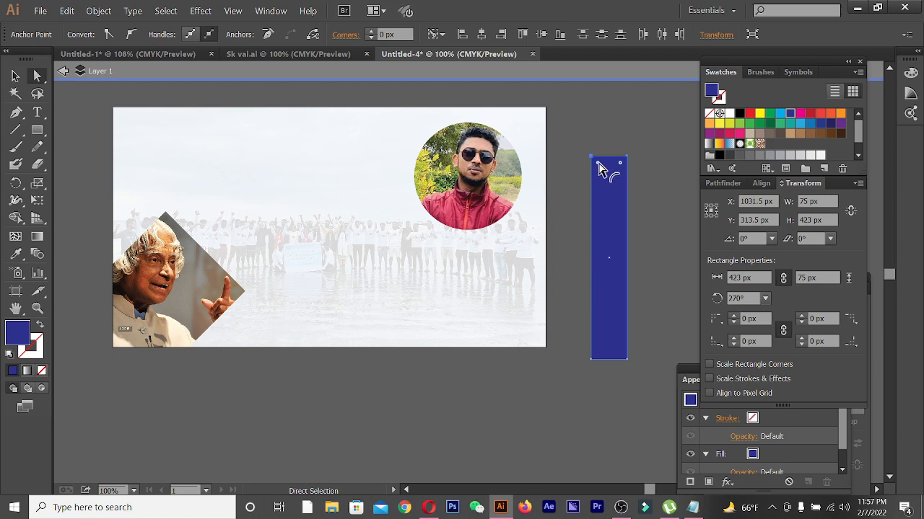
pyautogui.moveTo(598, 164); pyautogui.dragTo(619, 264)
pyautogui.click(16, 76)
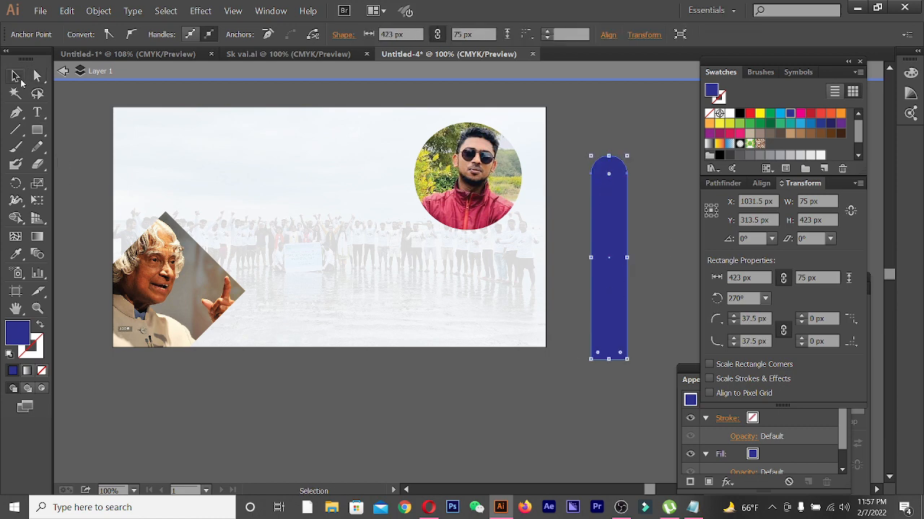
pyautogui.click(639, 273)
pyautogui.click(604, 274)
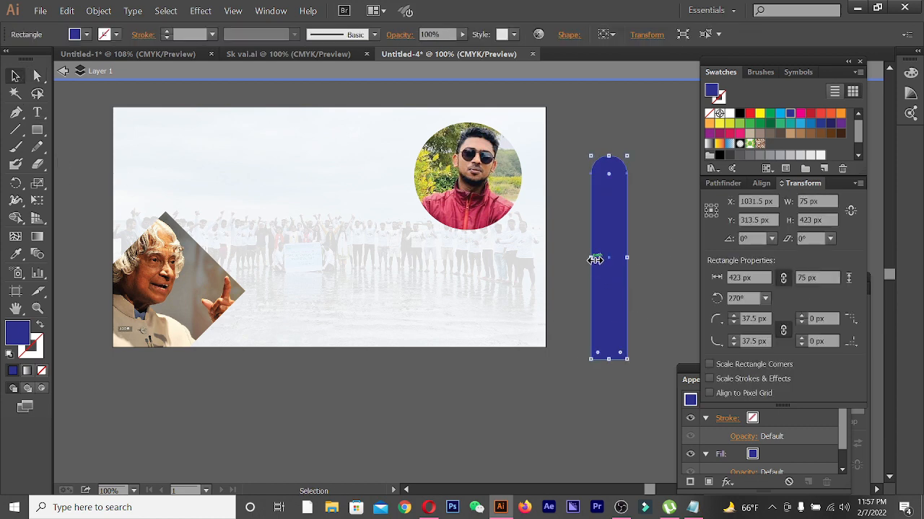
pyautogui.moveTo(596, 260); pyautogui.dragTo(599, 256)
pyautogui.hotkey('ctrl', 'z')
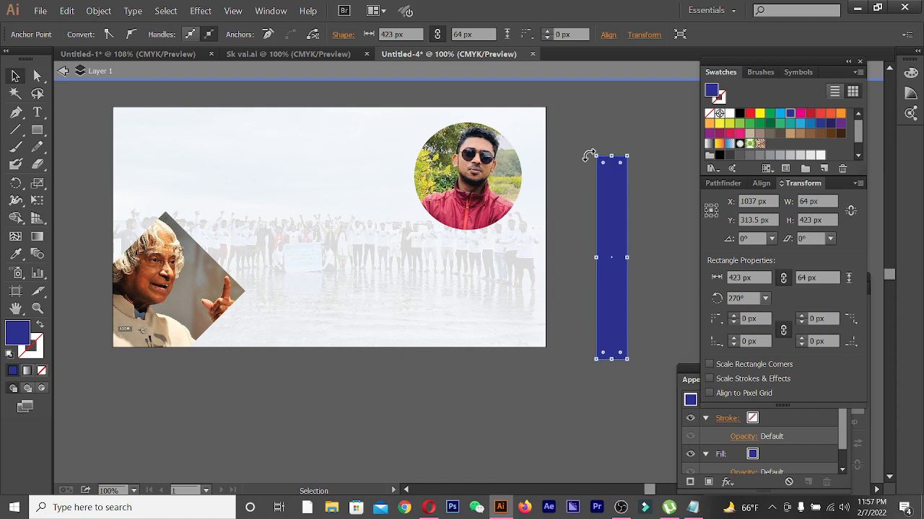
# Round the blue bar's top corners to 32 px and shift the bar slightly left.
pyautogui.click(38, 75)
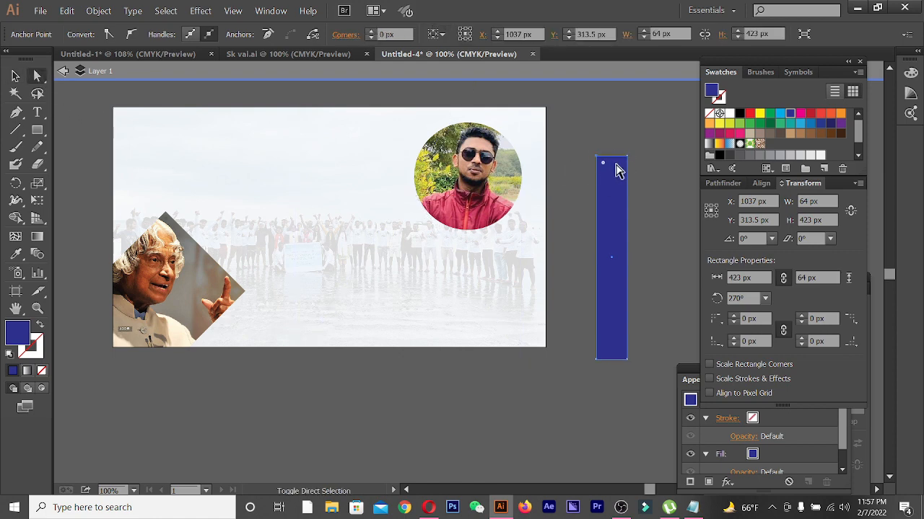
pyautogui.moveTo(618, 166); pyautogui.dragTo(622, 224)
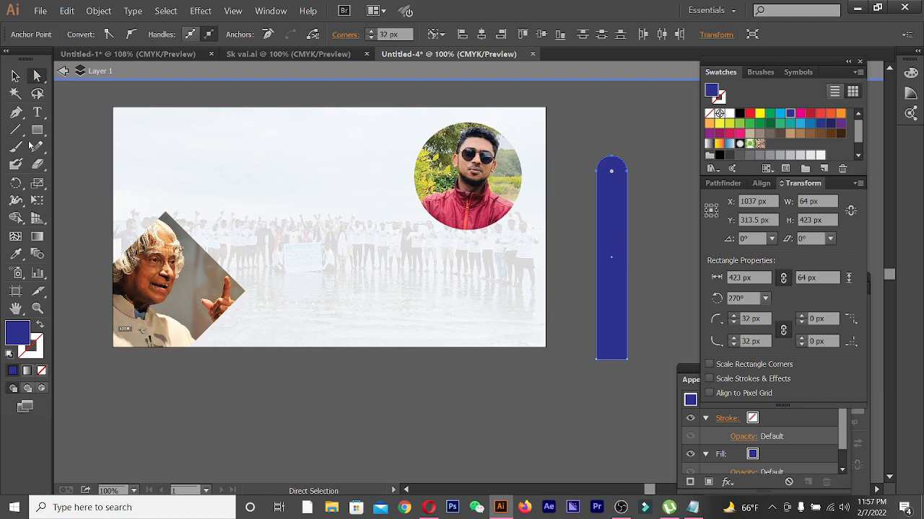
pyautogui.click(16, 77)
pyautogui.moveTo(609, 324); pyautogui.dragTo(596, 326)
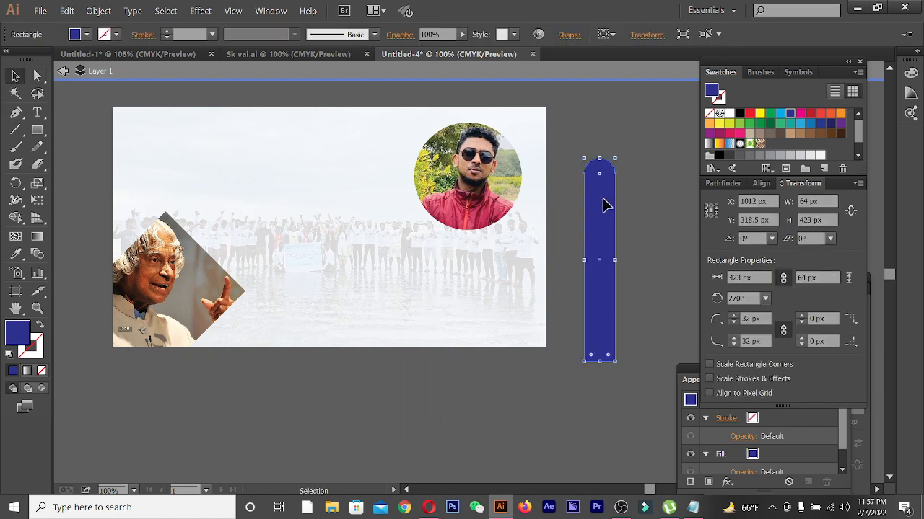
pyautogui.click(629, 165)
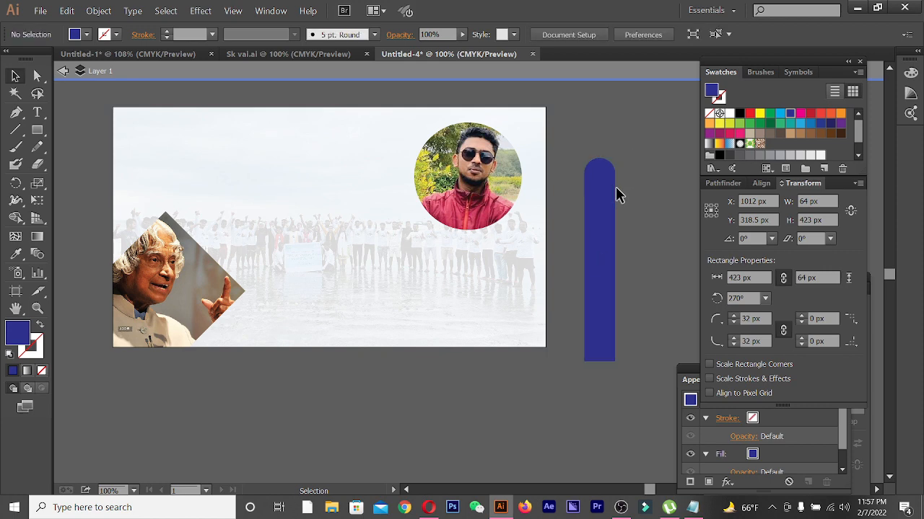
pyautogui.click(612, 186)
# Alt-drag a copy of the blue bar to the card's lower left and nudge it slightly left.
pyautogui.moveTo(618, 152); pyautogui.dragTo(279, 340)
pyautogui.click(419, 415)
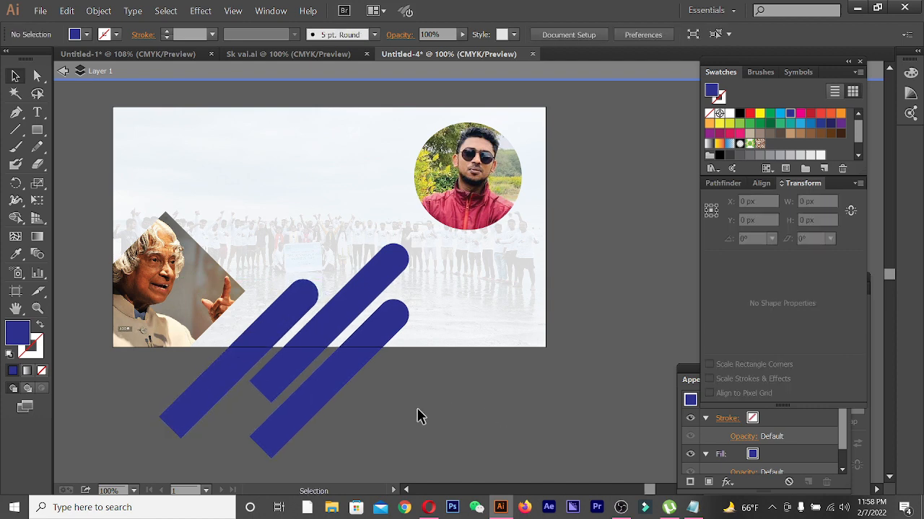
pyautogui.moveTo(287, 316); pyautogui.dragTo(283, 315)
pyautogui.click(425, 398)
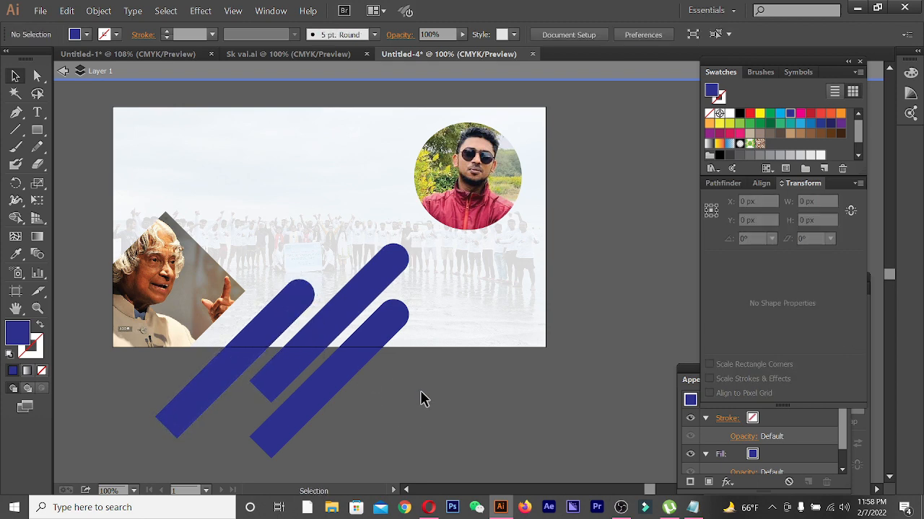
pyautogui.click(39, 129)
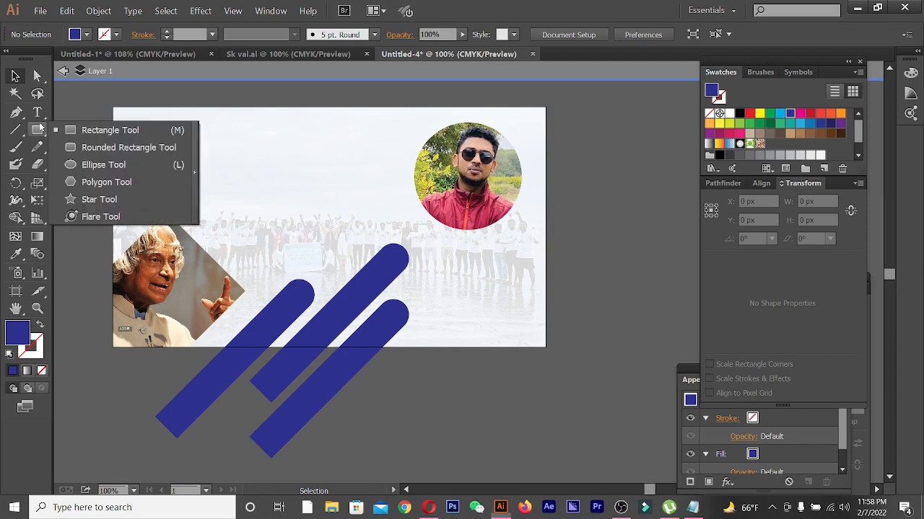
# Draw a small blue circle beside the card, copy it, and shift the three bars slightly left.
pyautogui.click(93, 165)
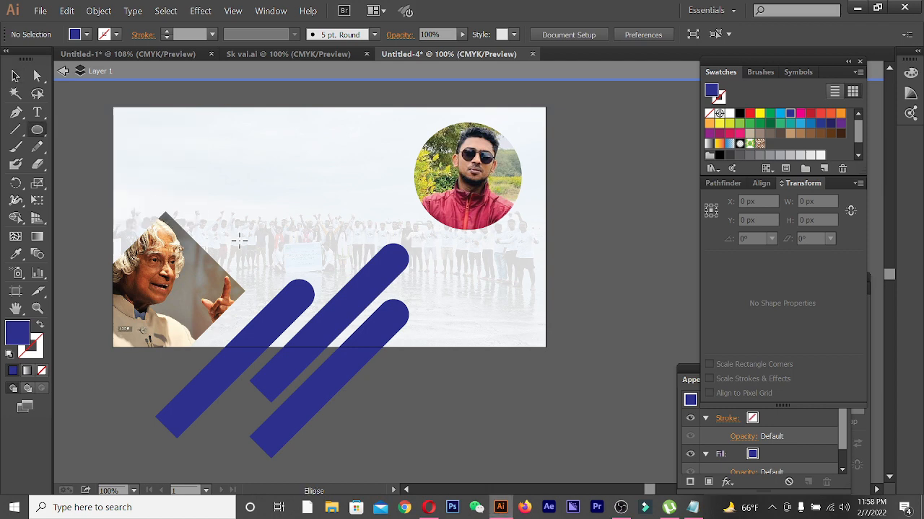
pyautogui.moveTo(606, 270); pyautogui.dragTo(640, 299)
pyautogui.press('v')
pyautogui.click(604, 293)
pyautogui.click(395, 417)
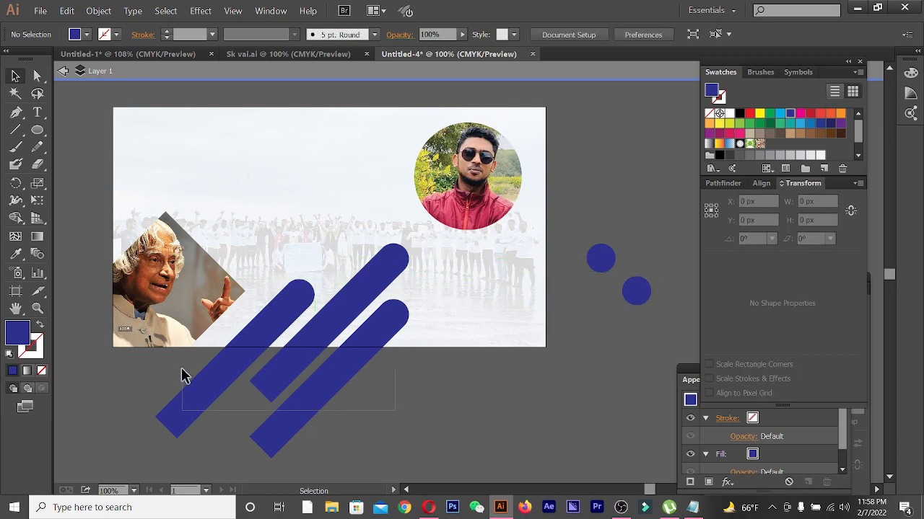
pyautogui.moveTo(182, 375); pyautogui.dragTo(183, 374)
pyautogui.moveTo(285, 373); pyautogui.dragTo(269, 374)
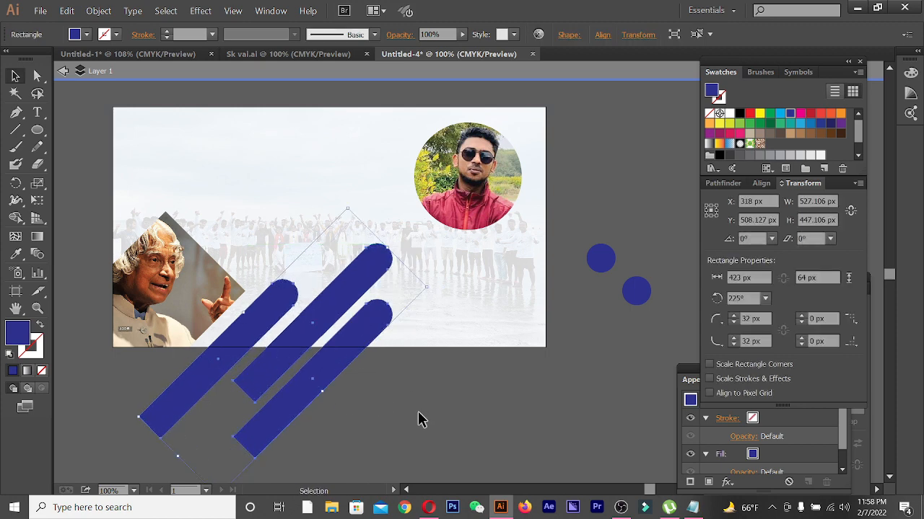
pyautogui.click(423, 418)
# Scatter circle copies around the bars' top ends, delete the spare, and draw a line along the bottom edge.
pyautogui.moveTo(639, 293); pyautogui.dragTo(328, 261)
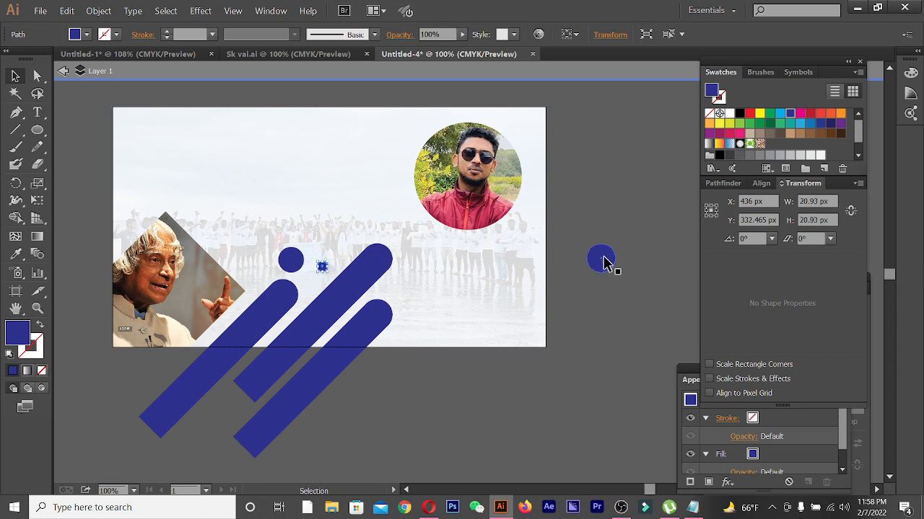
pyautogui.moveTo(605, 264); pyautogui.dragTo(399, 221)
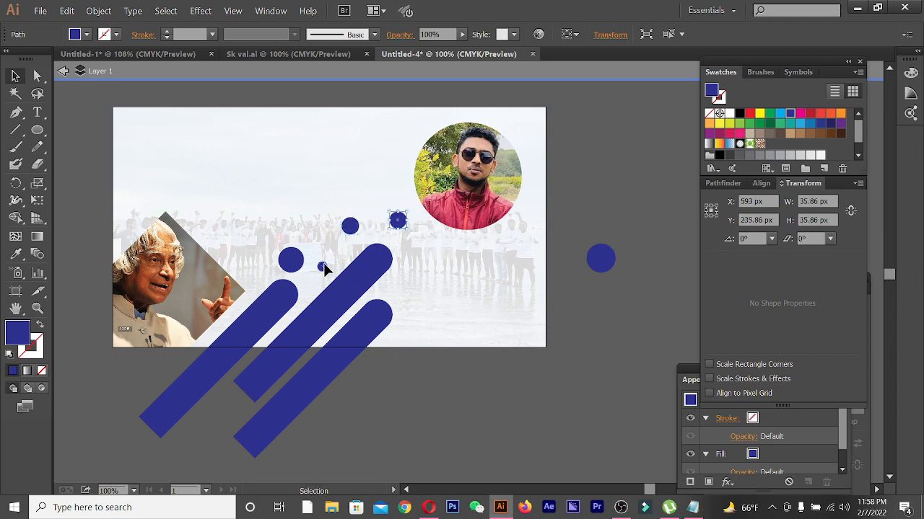
pyautogui.moveTo(324, 265); pyautogui.dragTo(410, 285)
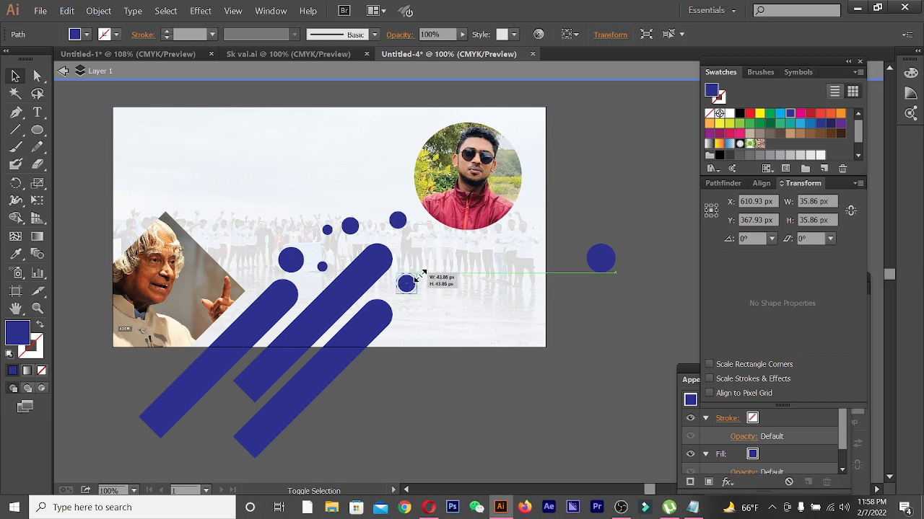
pyautogui.click(590, 316)
pyautogui.moveTo(610, 266); pyautogui.dragTo(618, 198)
pyautogui.press('Delete')
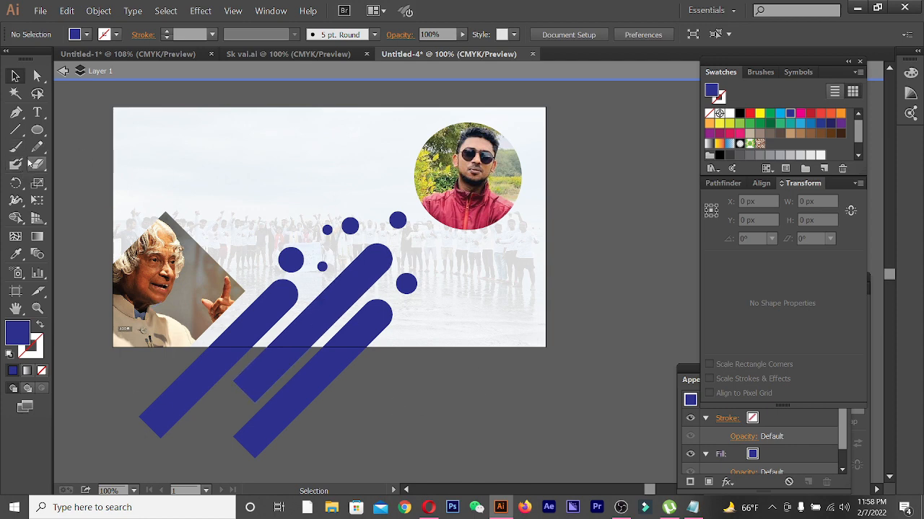
pyautogui.click(16, 130)
pyautogui.moveTo(245, 347); pyautogui.dragTo(598, 372)
# Use Shape Builder to remove the blue bar ends hanging below the card's bottom line.
pyautogui.click(15, 76)
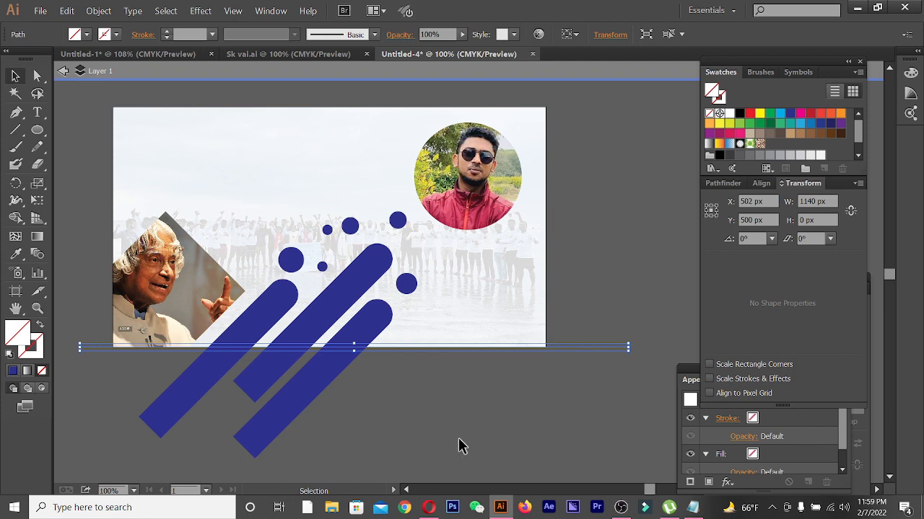
pyautogui.hscroll(-2, 56, 371)
pyautogui.moveTo(169, 334); pyautogui.dragTo(154, 361)
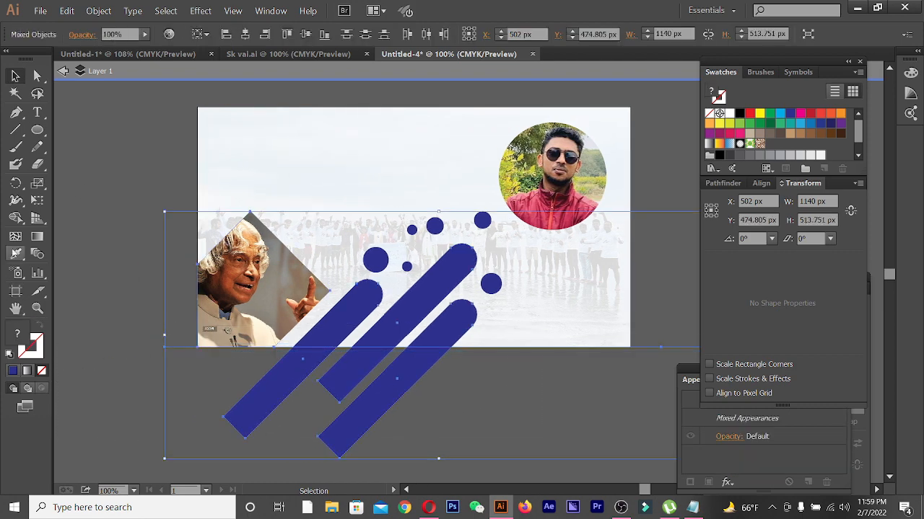
pyautogui.click(16, 219)
pyautogui.moveTo(568, 445)
pyautogui.mouseDown()
pyautogui.moveTo(264, 377)
pyautogui.moveTo(177, 402)
pyautogui.mouseUp()
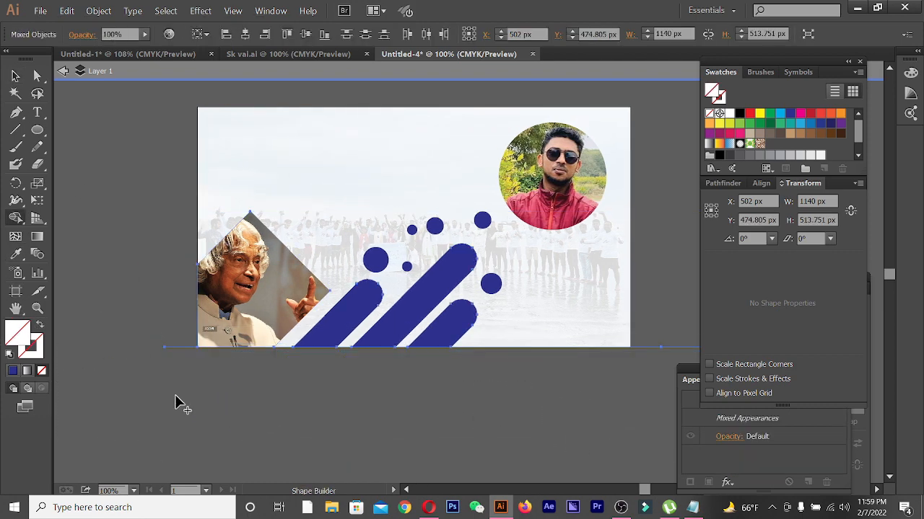
pyautogui.click(16, 77)
pyautogui.click(530, 410)
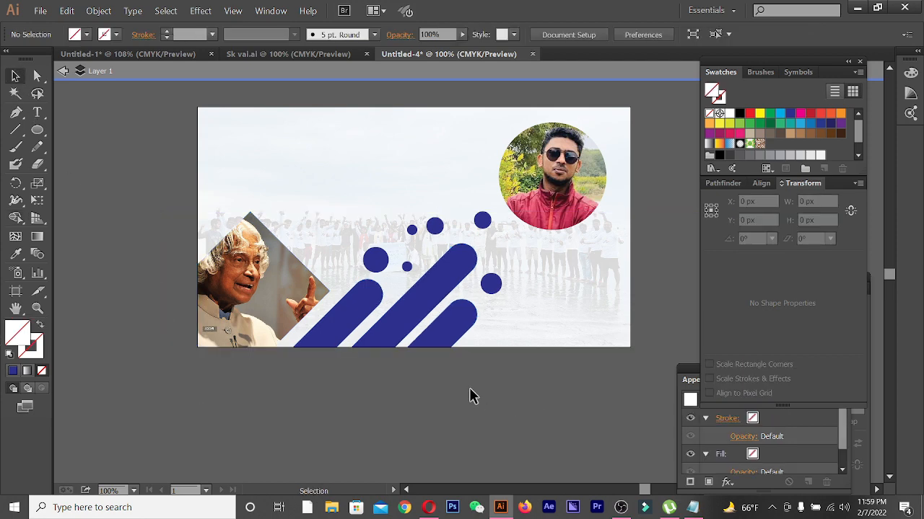
pyautogui.press('space')
pyautogui.keyDown('ctrl'); pyautogui.click(525, 383); pyautogui.keyUp('ctrl')
pyautogui.moveTo(390, 274); pyautogui.dragTo(509, 420)
pyautogui.keyDown('ctrl'); pyautogui.keyDown('alt'); pyautogui.click(508, 365); pyautogui.keyUp('alt'); pyautogui.keyUp('ctrl')
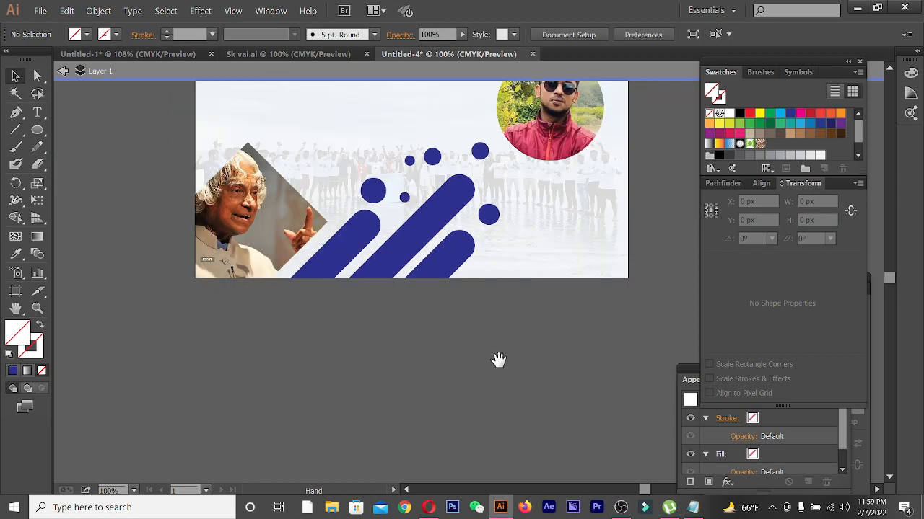
pyautogui.moveTo(497, 361); pyautogui.dragTo(448, 472)
# Type a large CONGRATULATION headline at the top of the card and nudge it up.
pyautogui.click(37, 112)
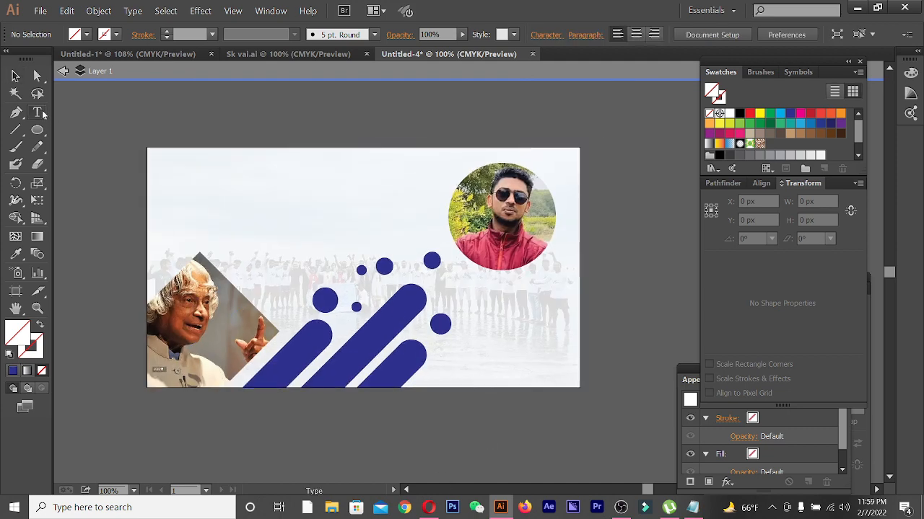
pyautogui.click(253, 173)
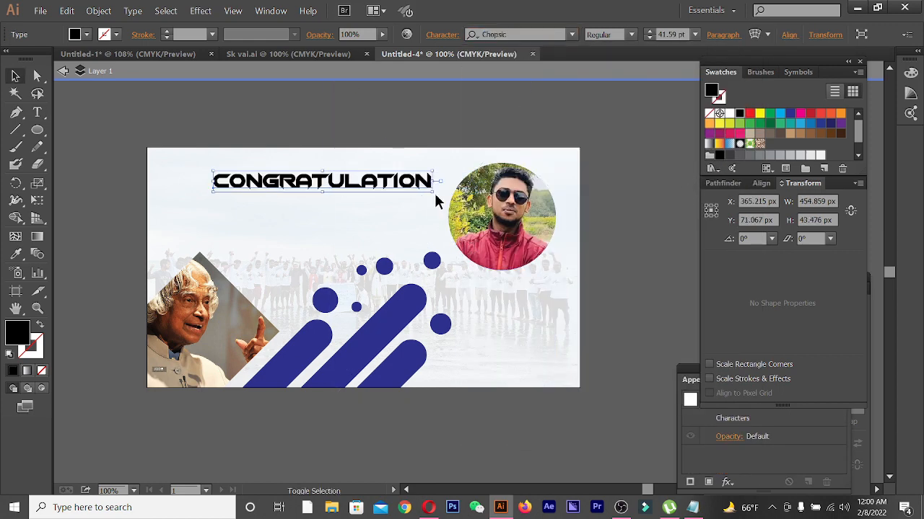
pyautogui.moveTo(432, 190); pyautogui.dragTo(444, 198)
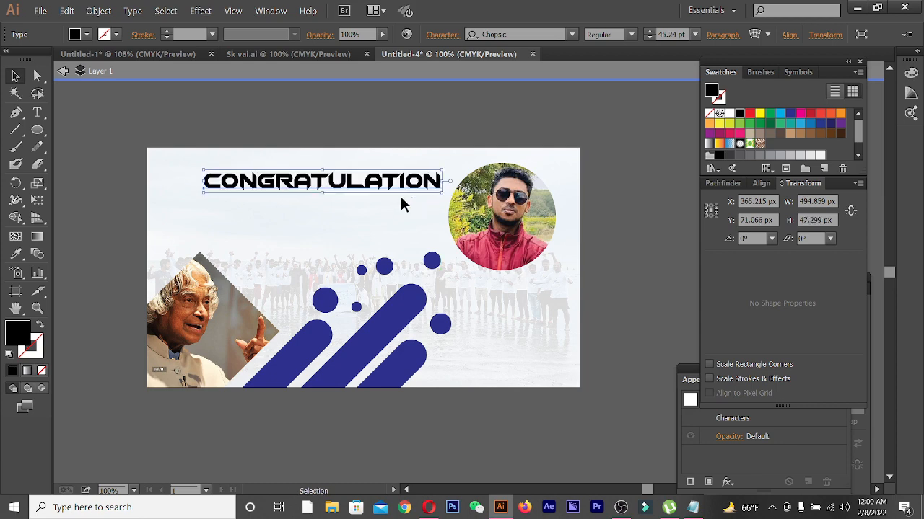
pyautogui.moveTo(382, 187); pyautogui.dragTo(385, 175)
pyautogui.rightClick(384, 177)
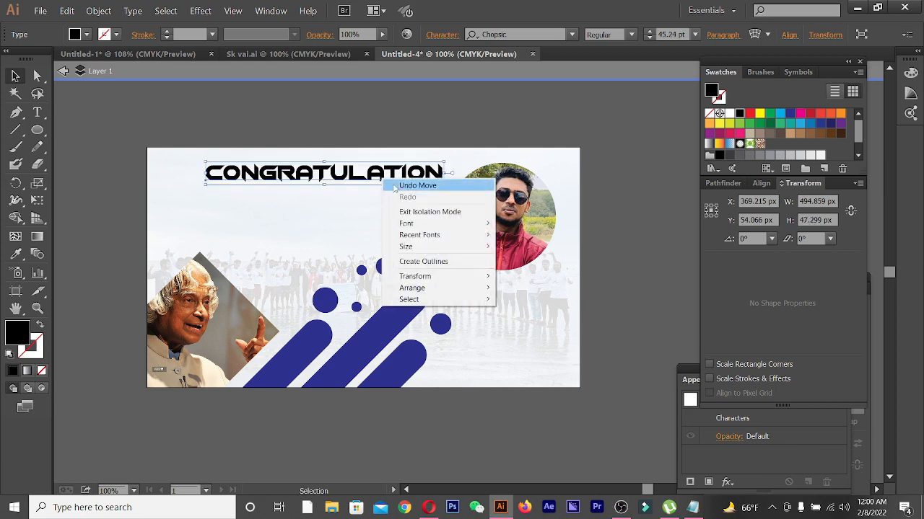
pyautogui.click(375, 191)
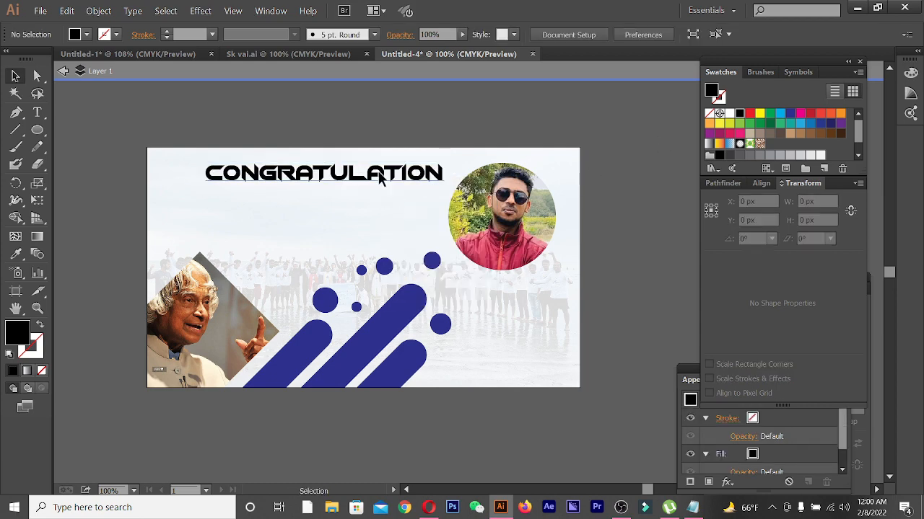
# Duplicate the headline below, select its text, and copy the person's name from Notepad.
pyautogui.moveTo(380, 179); pyautogui.dragTo(392, 206)
pyautogui.doubleClick(394, 204)
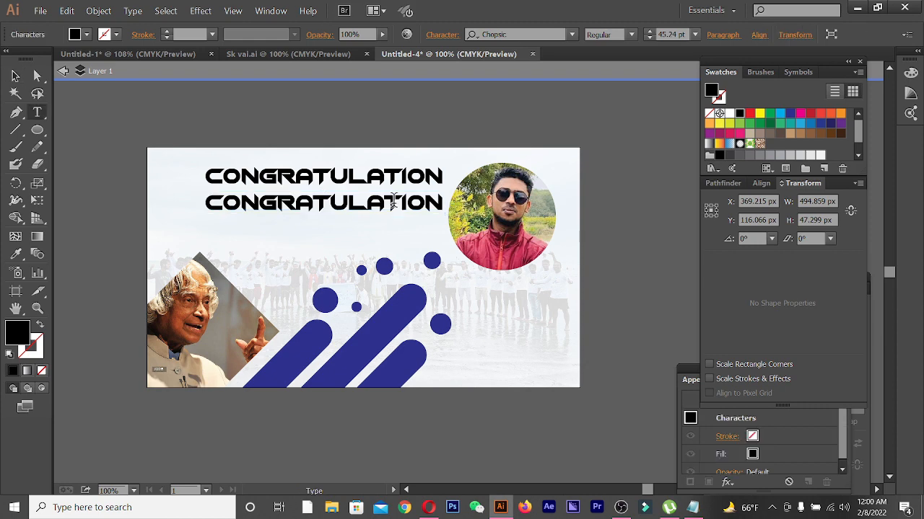
pyautogui.moveTo(438, 203); pyautogui.dragTo(207, 203)
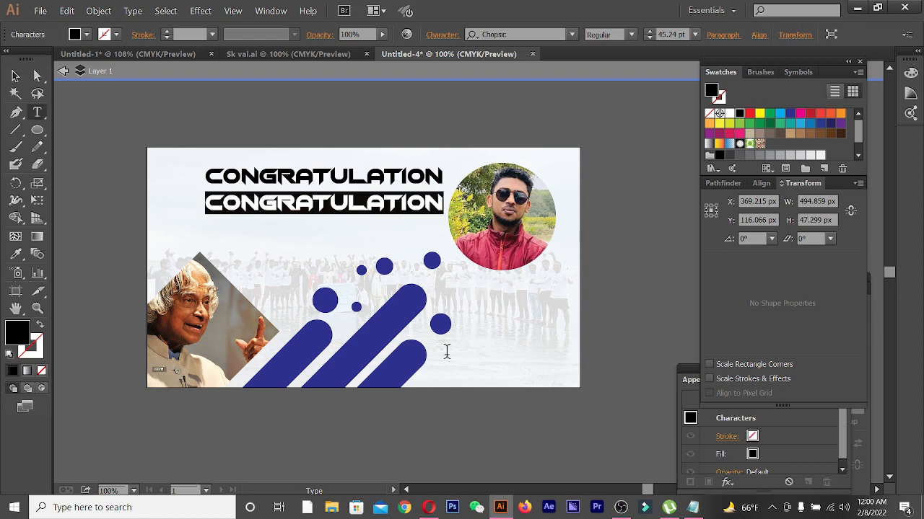
pyautogui.click(692, 507)
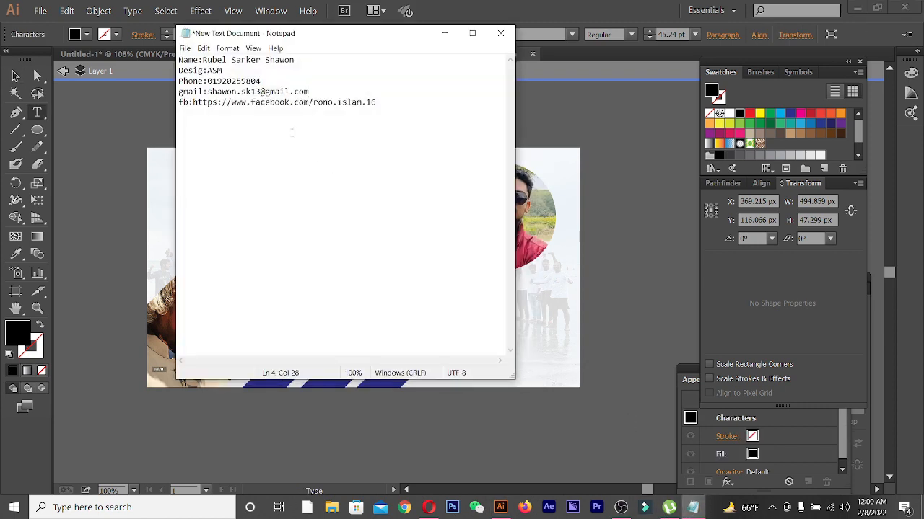
pyautogui.moveTo(298, 60); pyautogui.dragTo(227, 61)
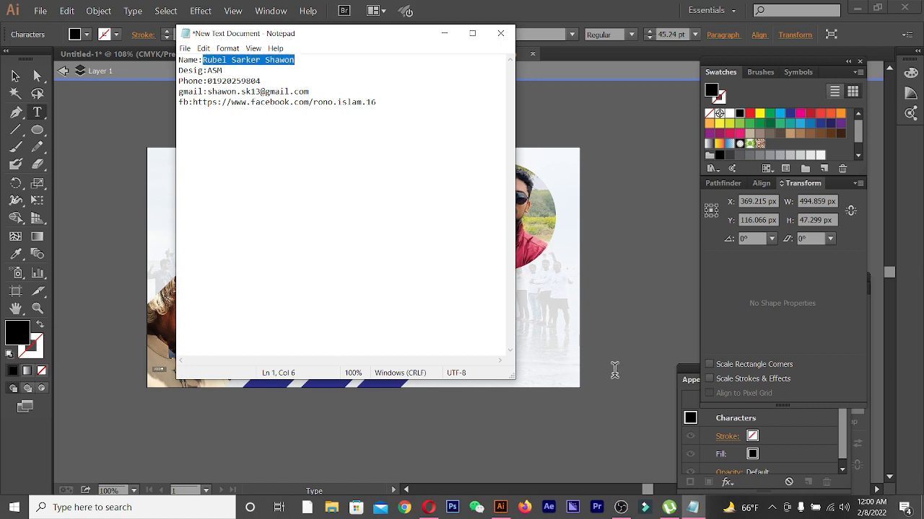
pyautogui.click(500, 507)
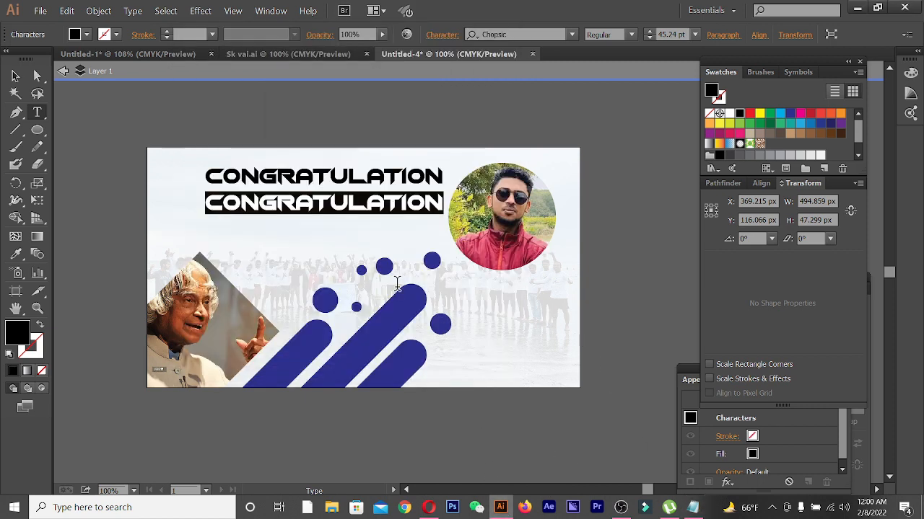
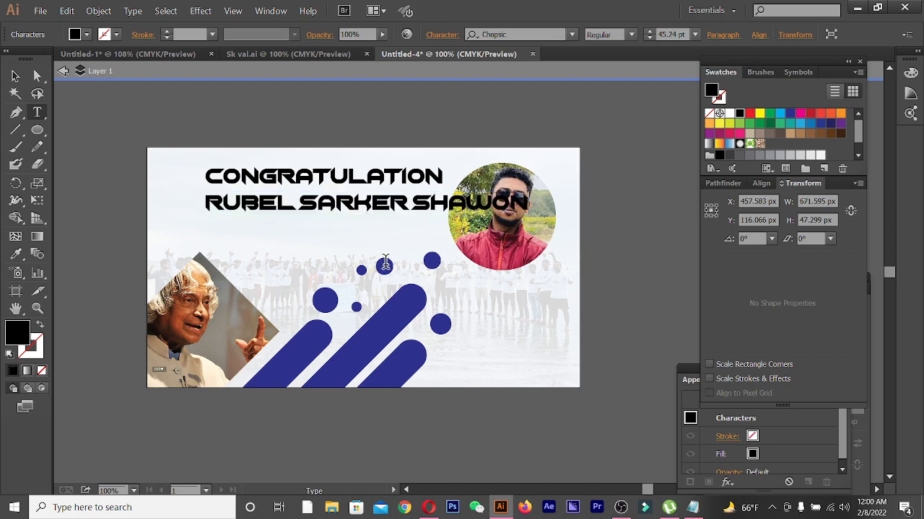
# Paste the person's name into the second line, narrow it, and set it in Nexa Bold.
pyautogui.click(15, 75)
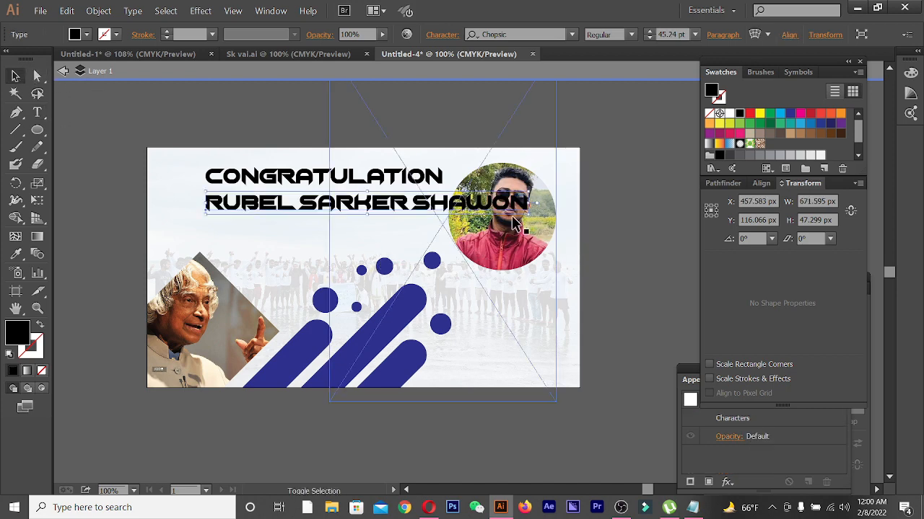
pyautogui.moveTo(530, 206); pyautogui.dragTo(429, 207)
pyautogui.click(571, 35)
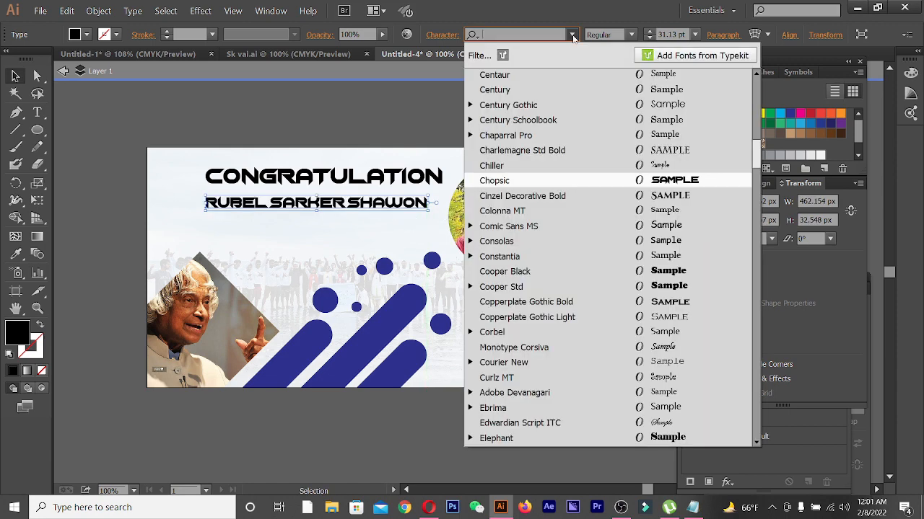
pyautogui.write('Nexa')
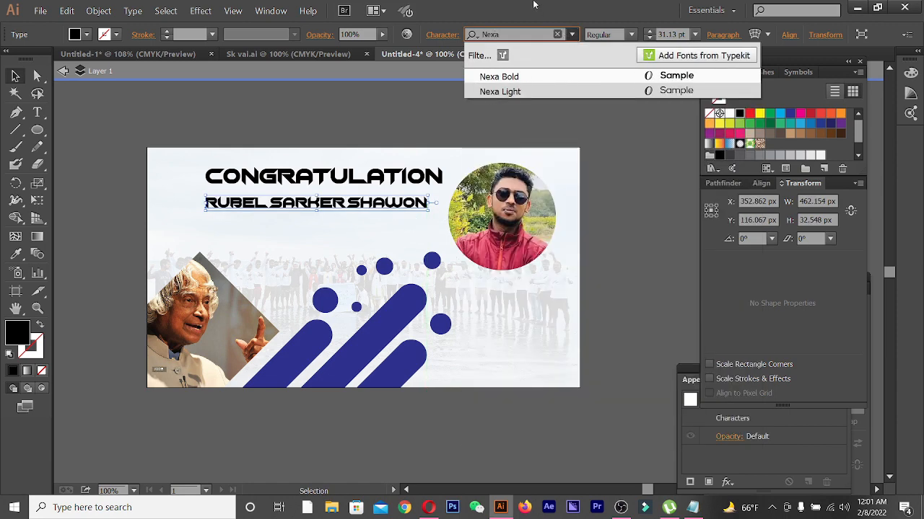
pyautogui.click(531, 77)
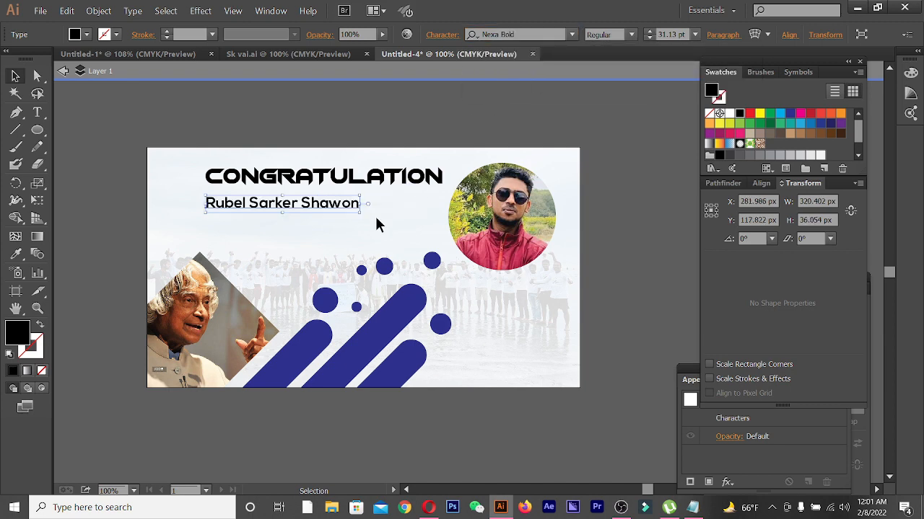
# Change the name to UPPERCASE and duplicate the line directly below.
pyautogui.click(132, 11)
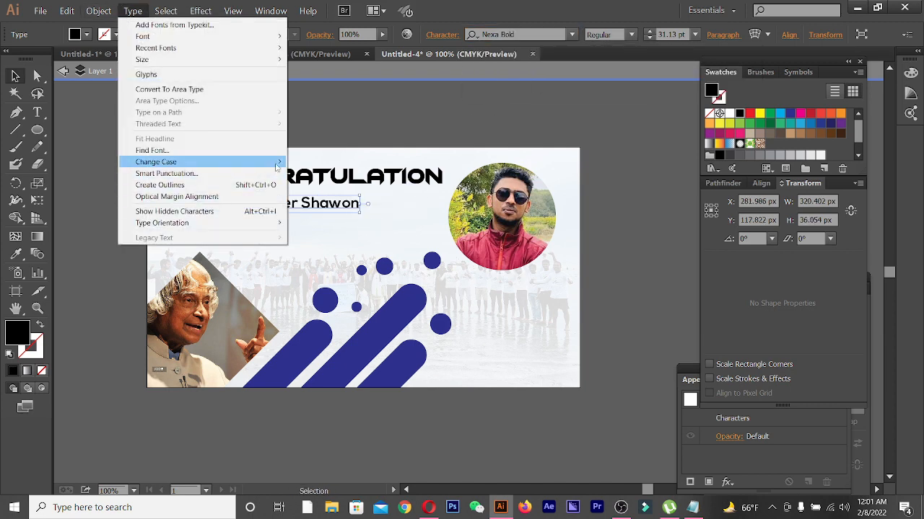
pyautogui.moveTo(276, 167)
pyautogui.click(307, 162)
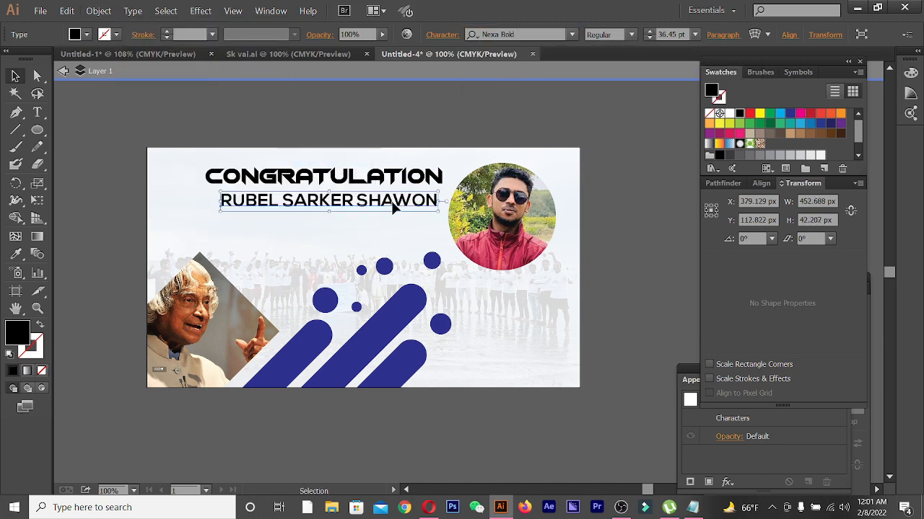
pyautogui.moveTo(374, 199); pyautogui.dragTo(377, 222)
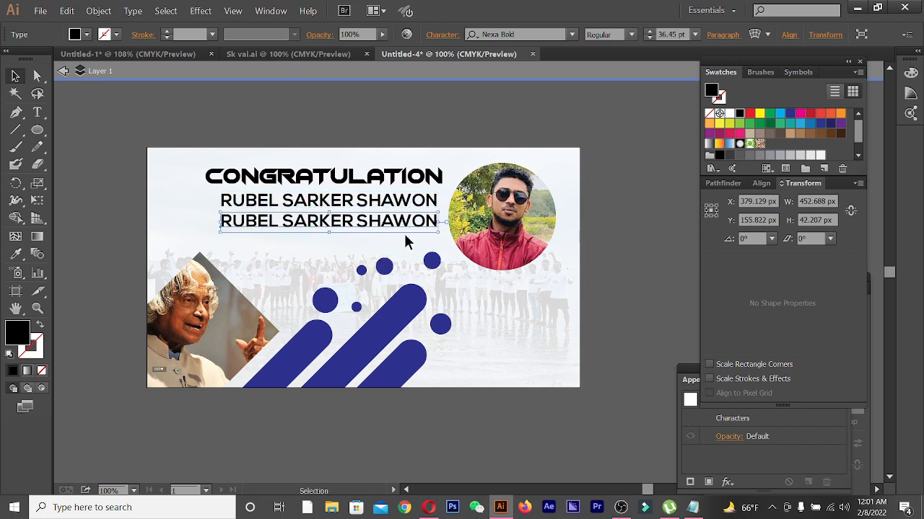
# Replace the copied line with LEADER OF SAVAR TEAM in uppercase.
pyautogui.doubleClick(427, 221)
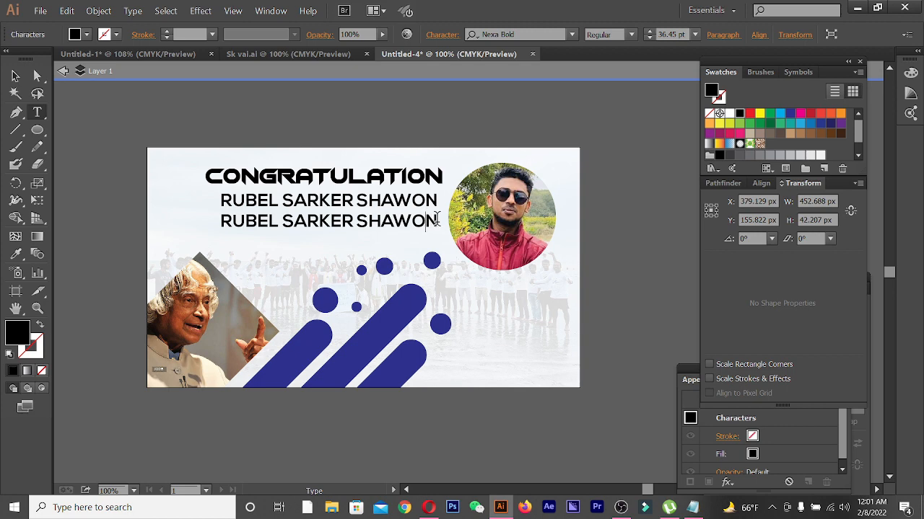
pyautogui.moveTo(437, 218); pyautogui.dragTo(213, 227)
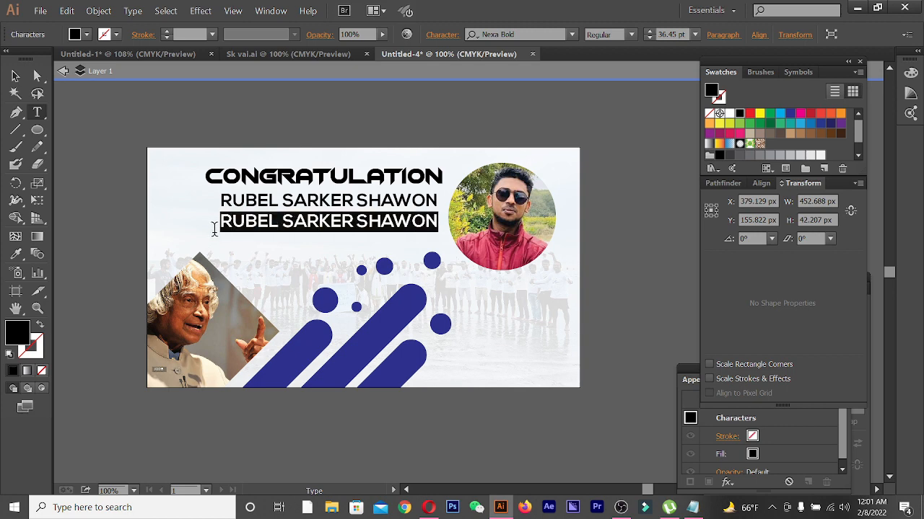
pyautogui.press('BackSpace')
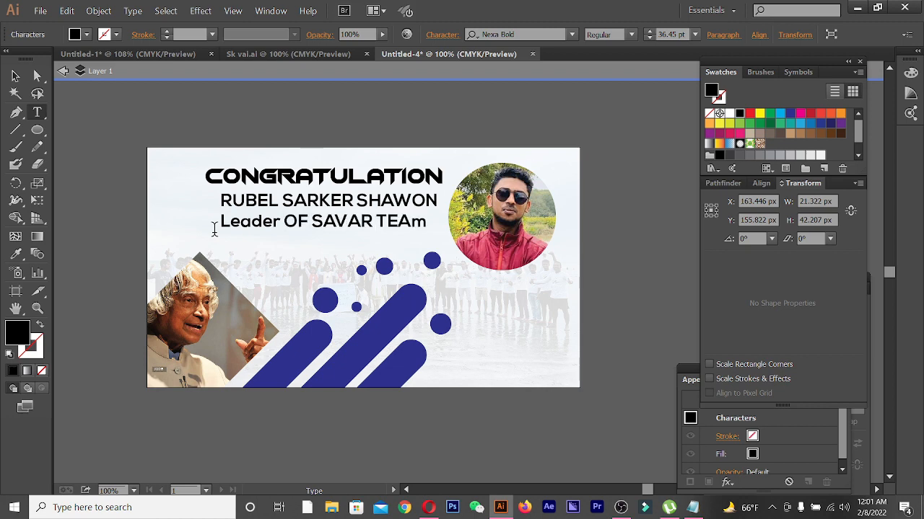
pyautogui.click(16, 75)
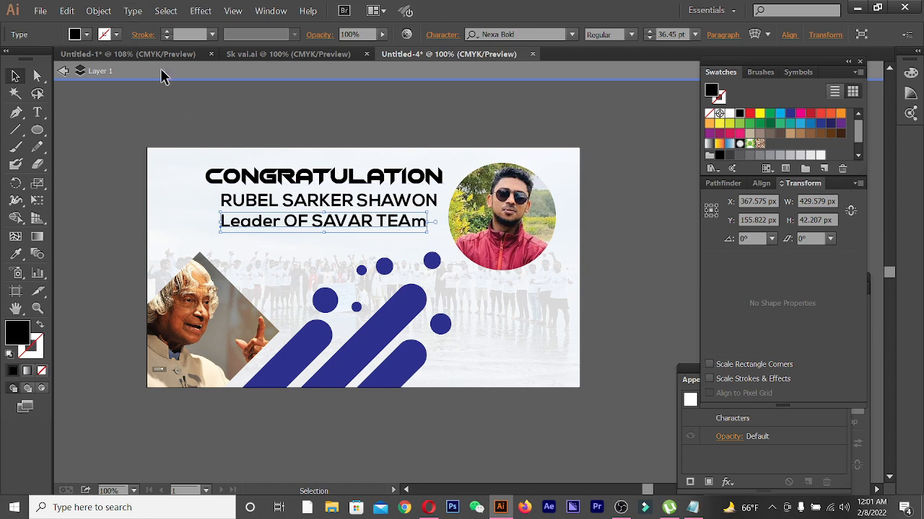
pyautogui.click(133, 11)
pyautogui.moveTo(284, 166)
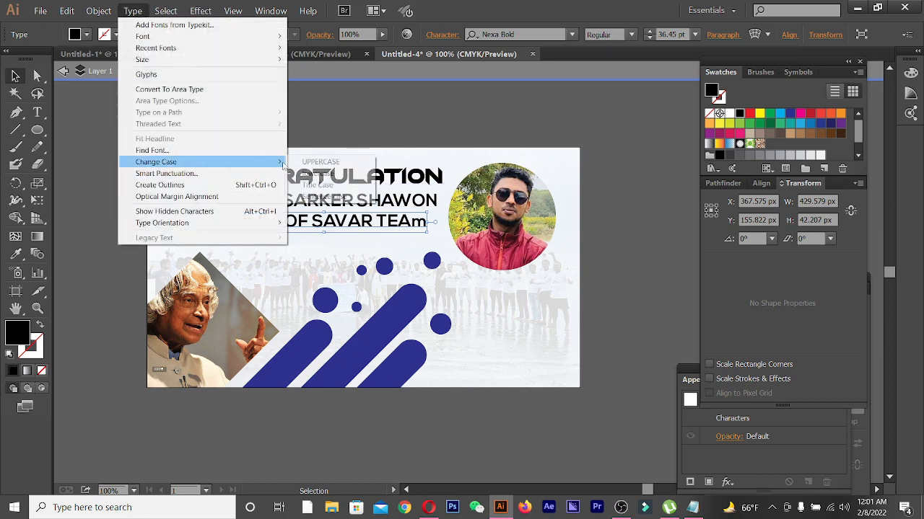
pyautogui.click(321, 161)
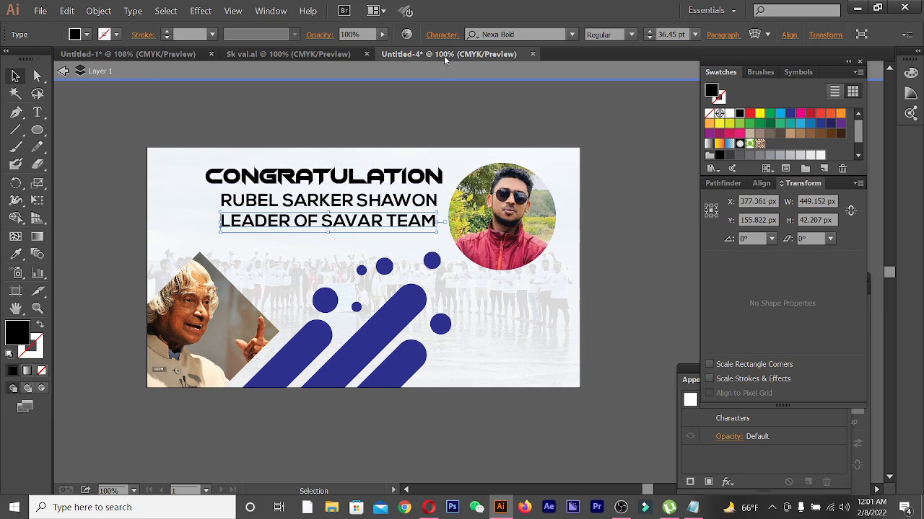
# Set the subtitle's tracking to 400, convert it to outlines, and narrow it to the name's width.
pyautogui.click(441, 36)
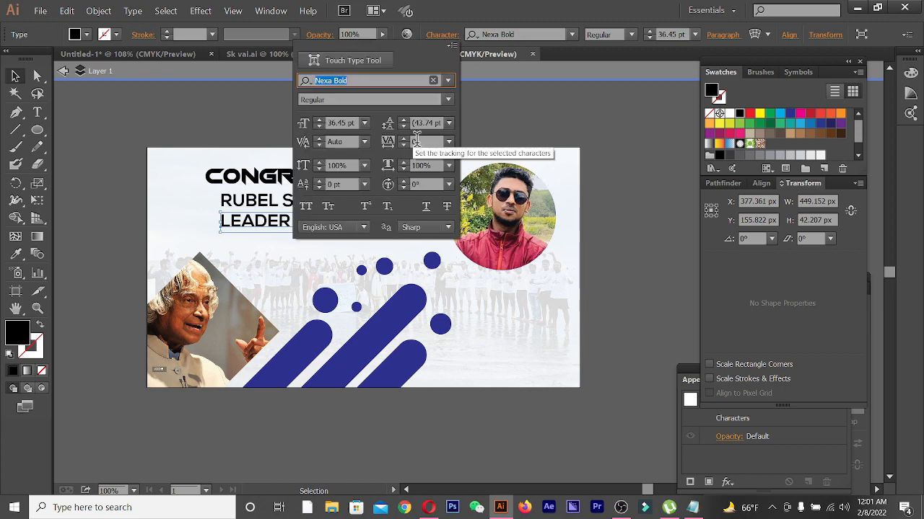
pyautogui.click(415, 142)
pyautogui.write('0')
pyautogui.press('Return')
pyautogui.write('4')
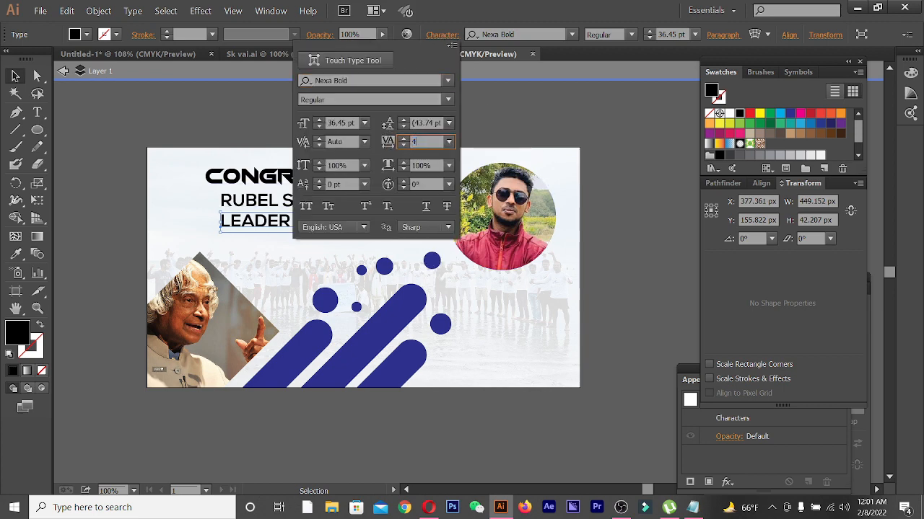
pyautogui.write('00')
pyautogui.press('Return')
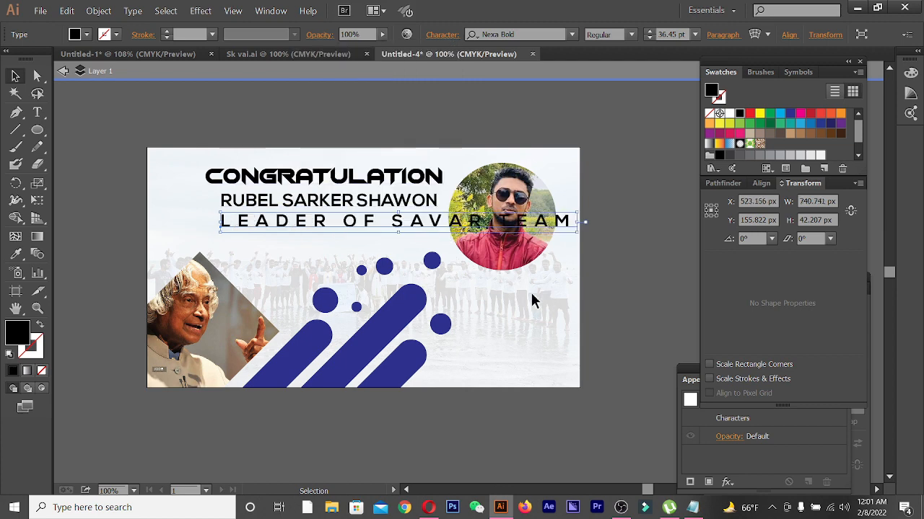
pyautogui.rightClick(422, 218)
pyautogui.click(458, 298)
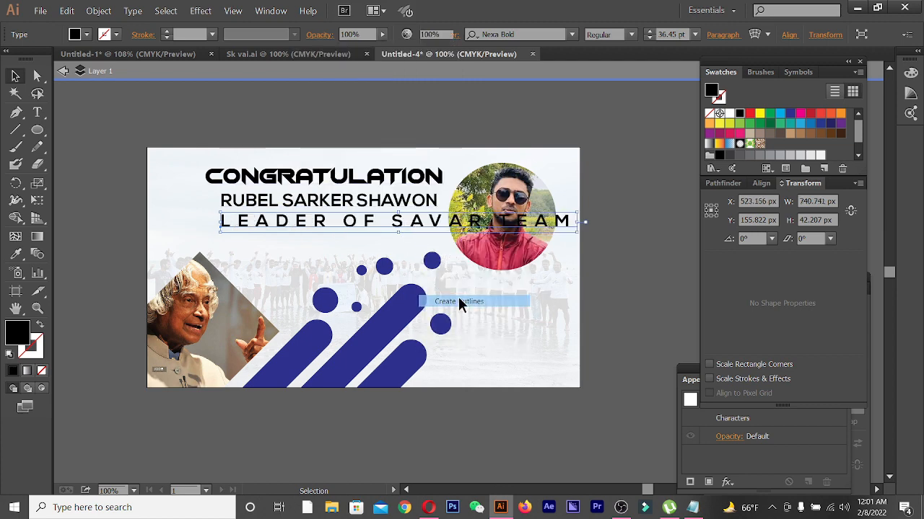
pyautogui.moveTo(571, 223); pyautogui.dragTo(437, 228)
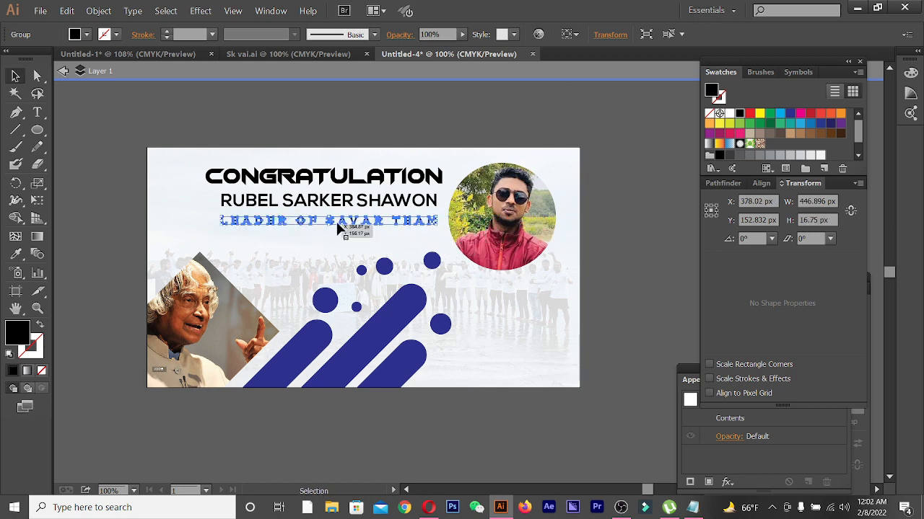
# Fill the LEADER OF SAVAR TEAM subtitle with red.
pyautogui.click(87, 35)
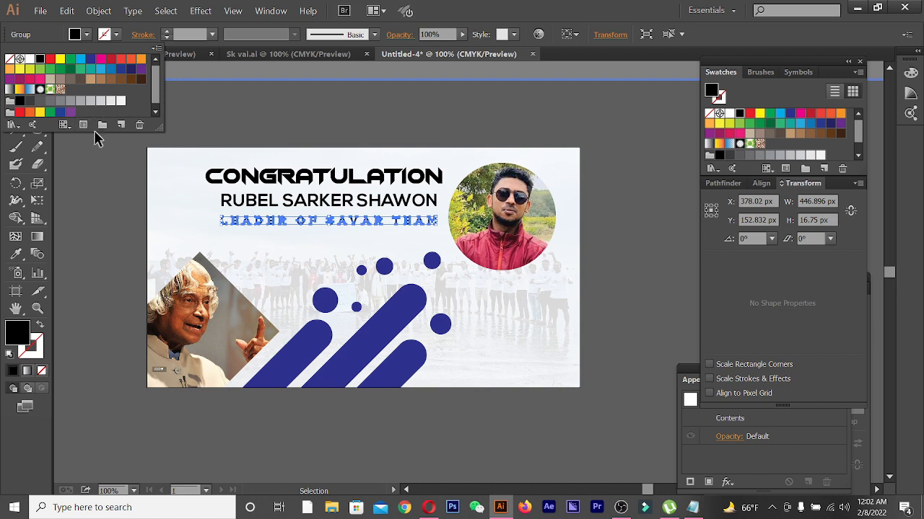
pyautogui.click(50, 59)
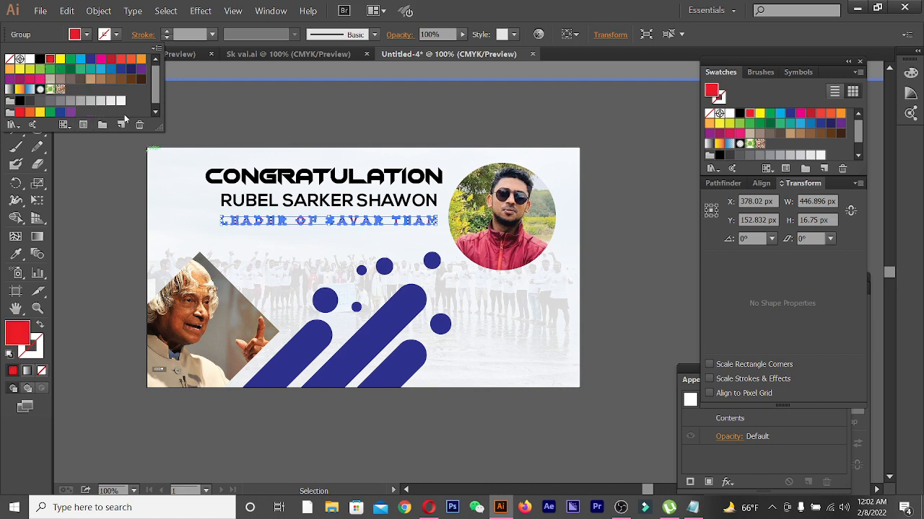
pyautogui.click(616, 201)
pyautogui.scroll(1, 424, 216)
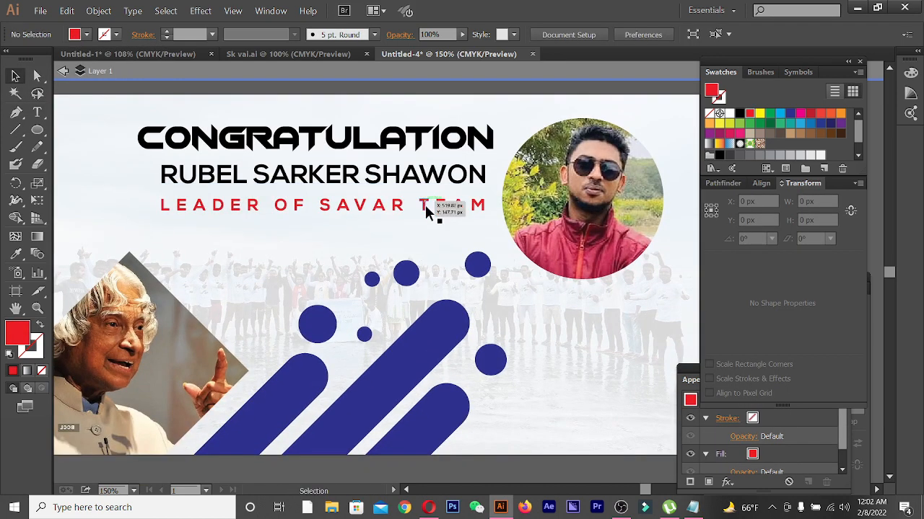
# Convert both the name and the CONGRATULATION headline to outlines.
pyautogui.click(388, 181)
pyautogui.rightClick(394, 179)
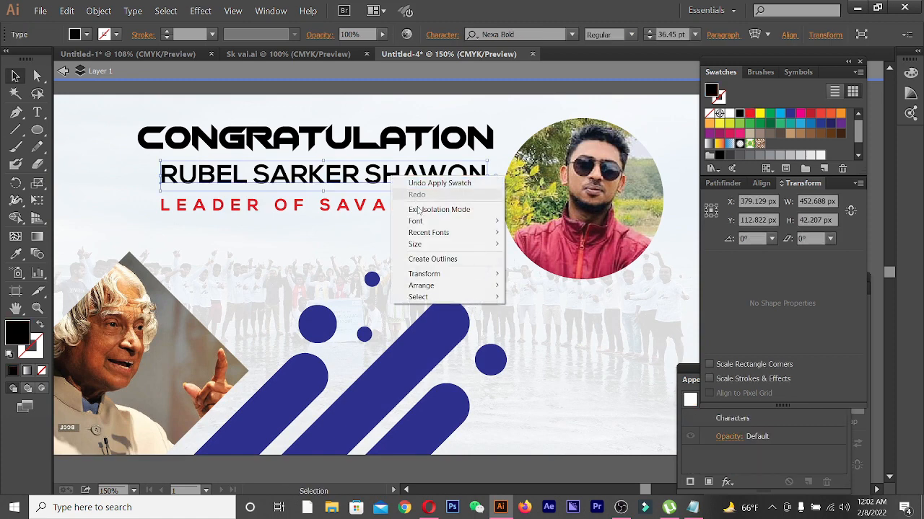
pyautogui.click(432, 259)
pyautogui.rightClick(375, 170)
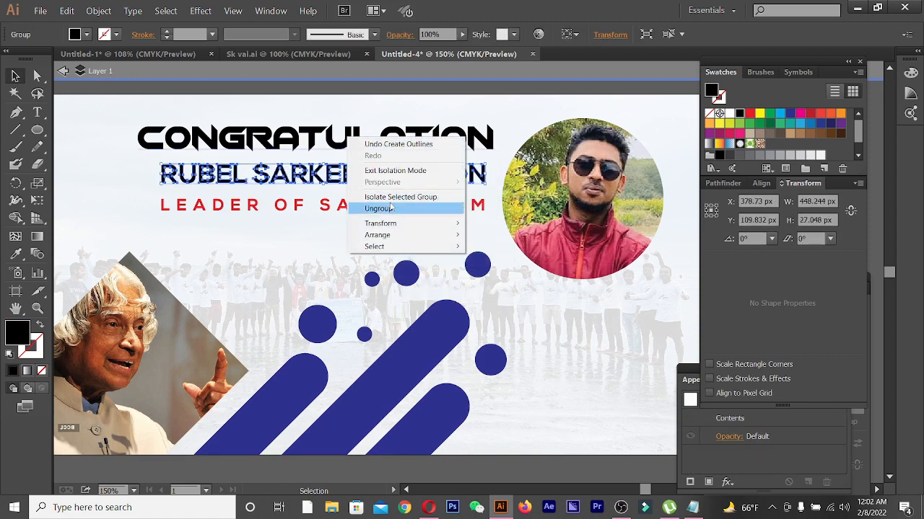
pyautogui.click(433, 137)
pyautogui.rightClick(473, 140)
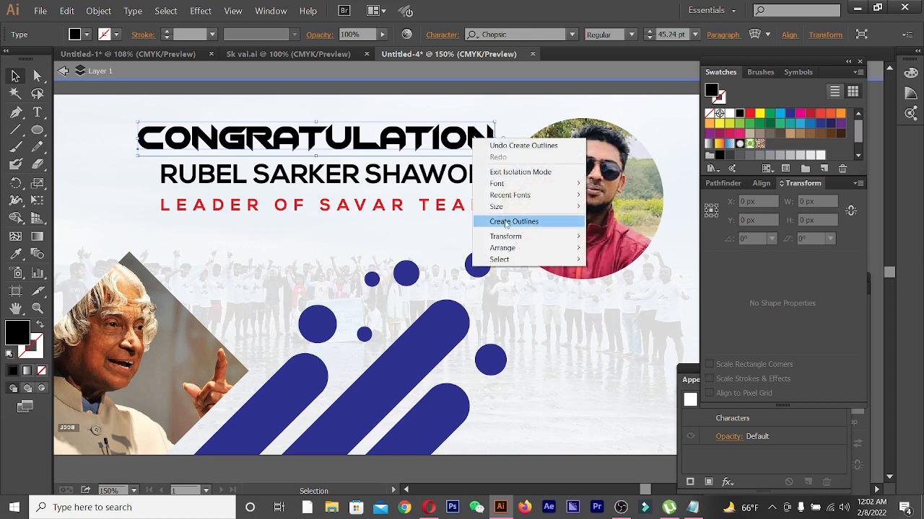
pyautogui.click(506, 221)
pyautogui.click(515, 137)
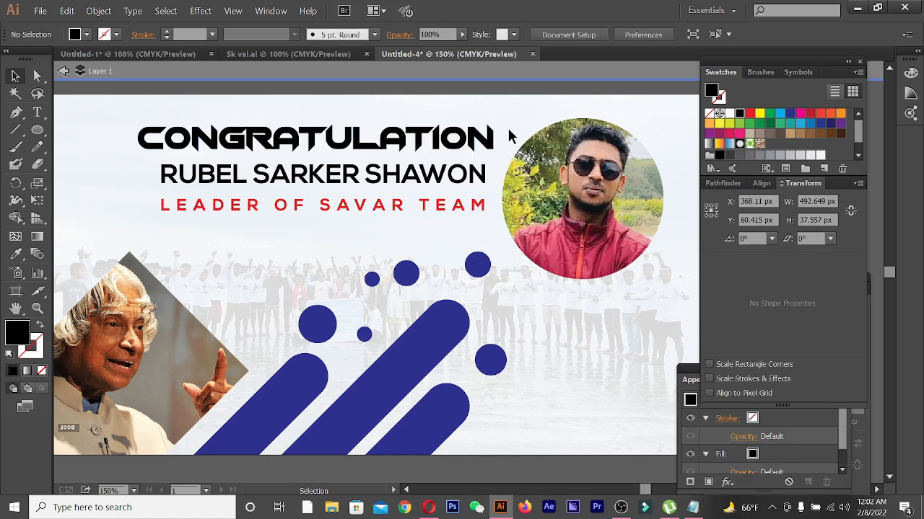
# Horizontally centre the headline and name on each other, then nudge the red subtitle up.
pyautogui.click(380, 178)
pyautogui.keyDown('shift'); pyautogui.click(368, 147); pyautogui.keyUp('shift')
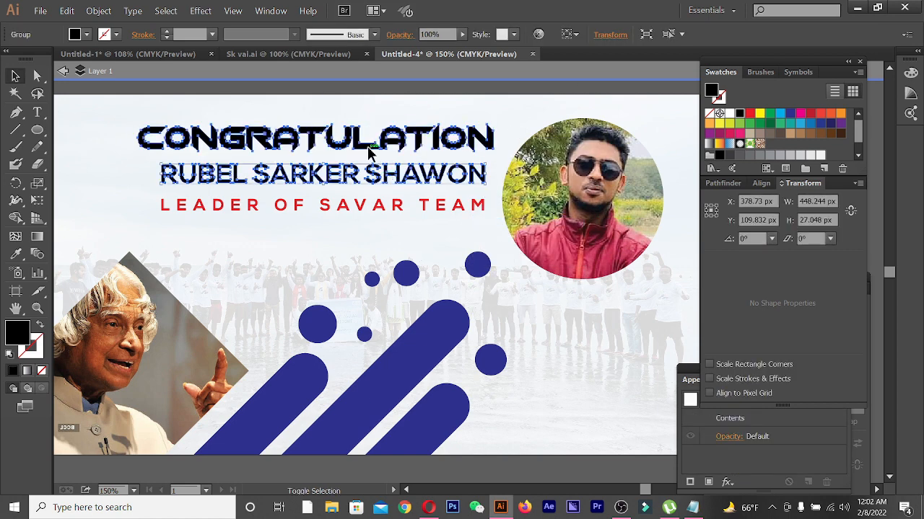
pyautogui.click(761, 183)
pyautogui.click(739, 217)
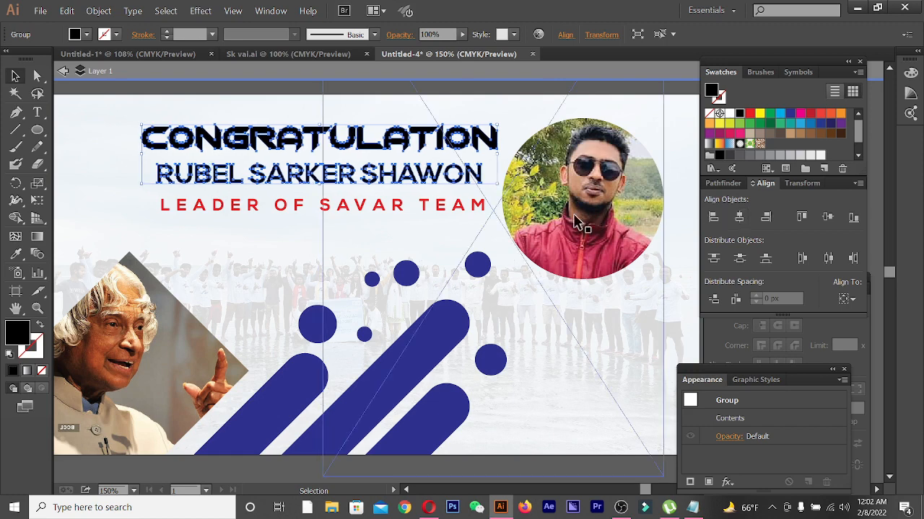
pyautogui.click(362, 237)
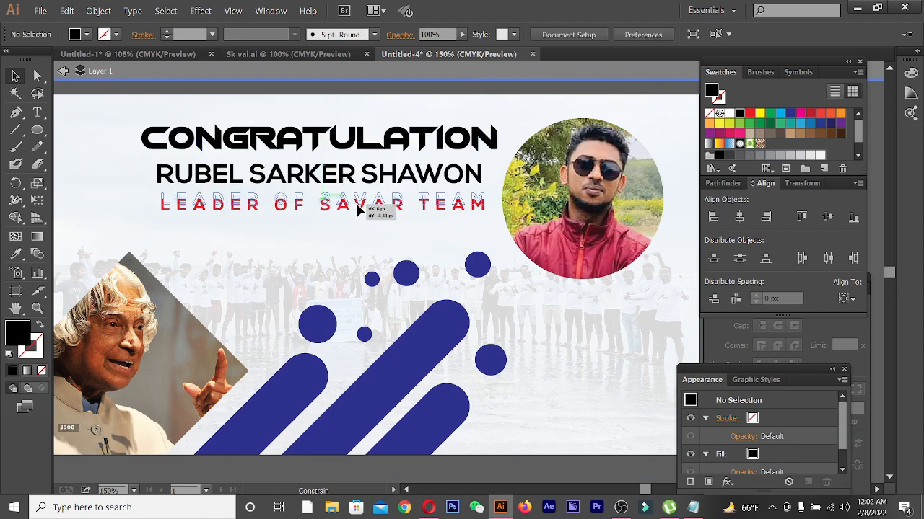
pyautogui.moveTo(356, 203); pyautogui.dragTo(350, 198)
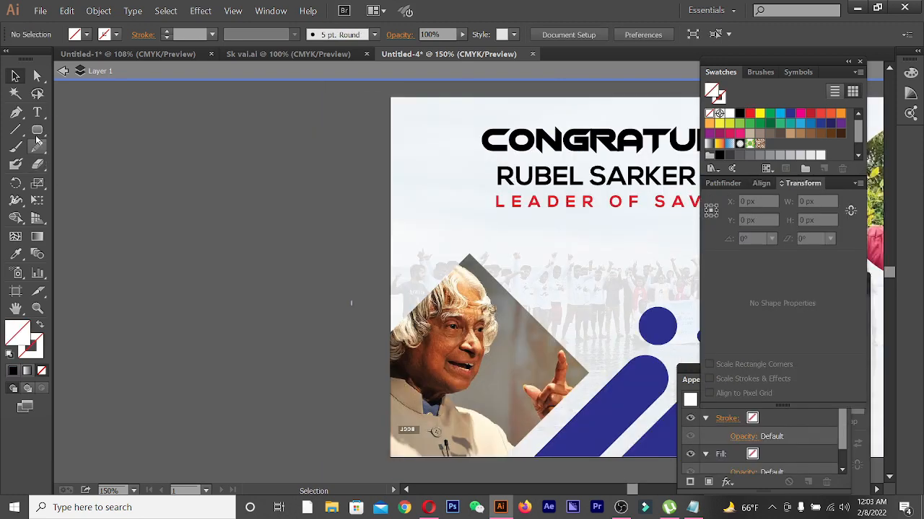
# Type AREA SALES MANAGER beside the card, enlarge it, and reset its tracking to 0.
pyautogui.click(38, 112)
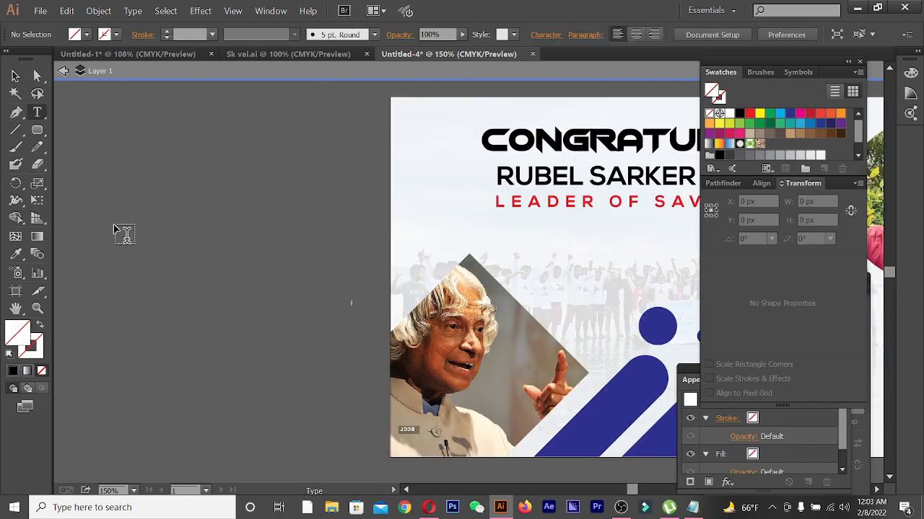
pyautogui.click(132, 253)
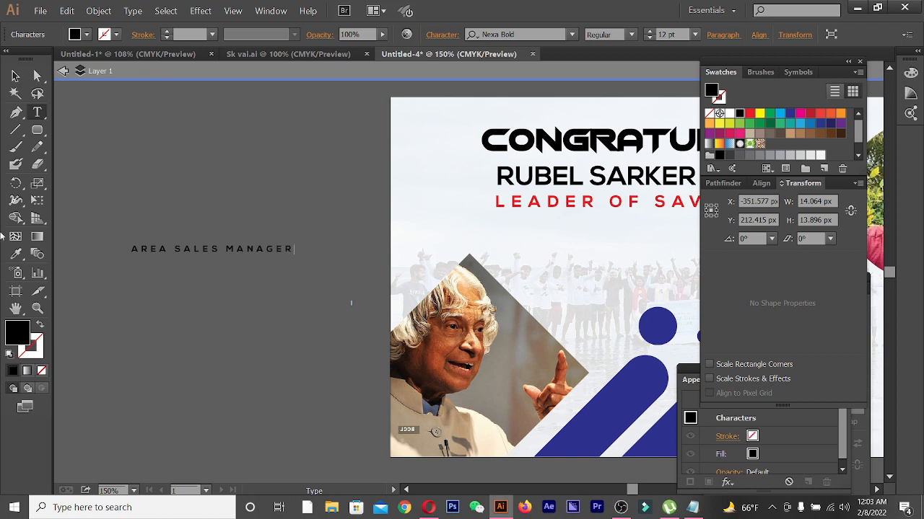
pyautogui.click(16, 75)
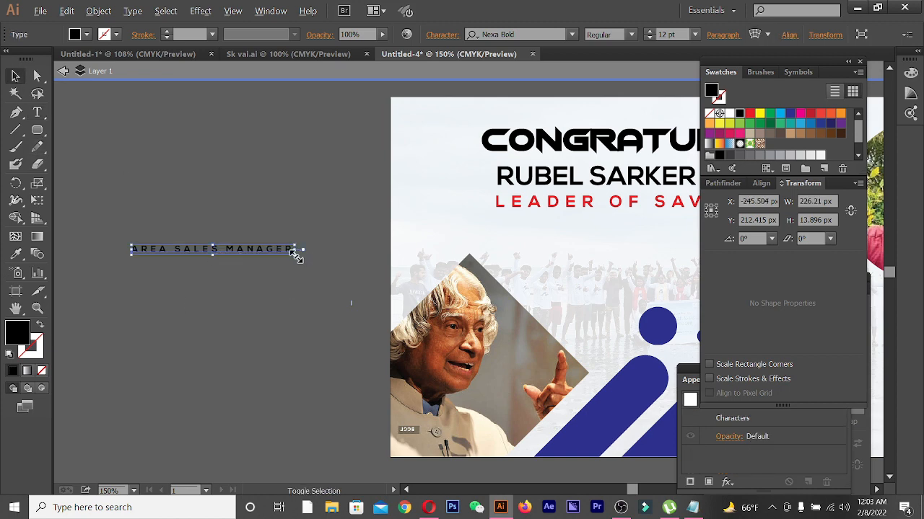
pyautogui.moveTo(296, 254); pyautogui.dragTo(324, 281)
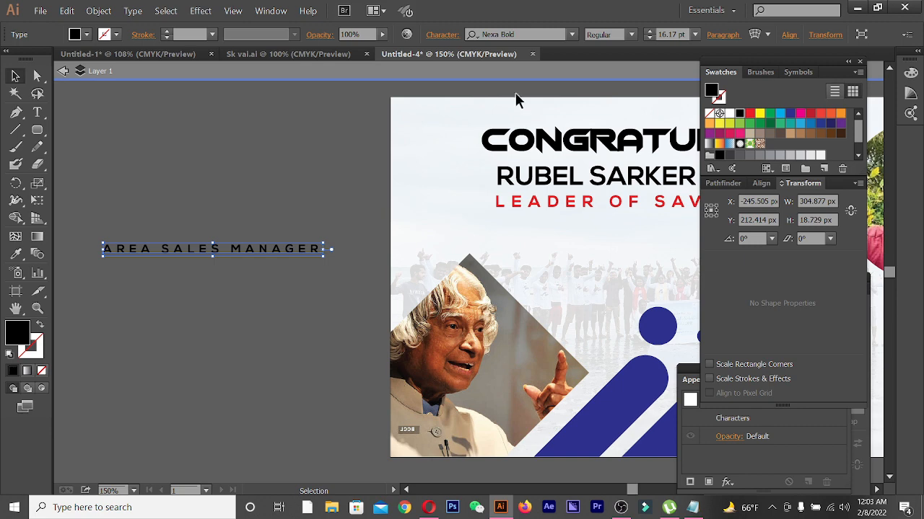
pyautogui.click(445, 36)
pyautogui.click(426, 141)
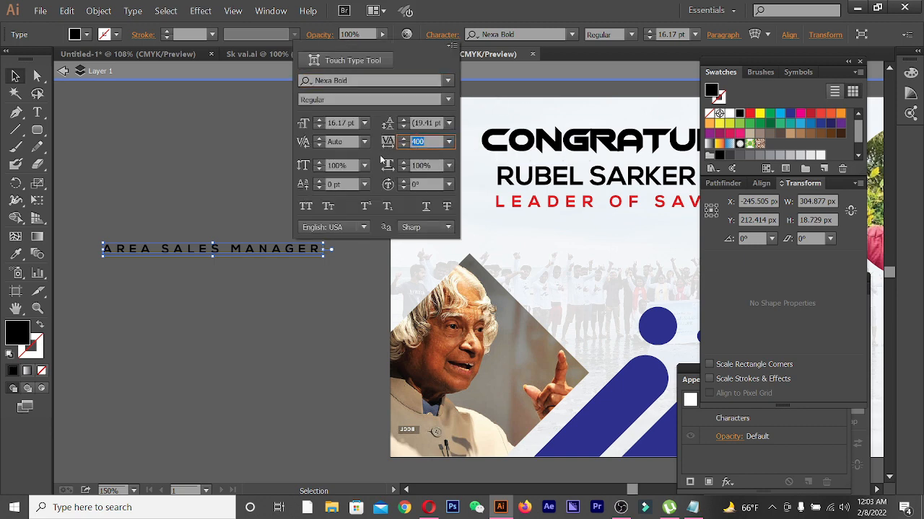
pyautogui.write('0')
pyautogui.press('Return')
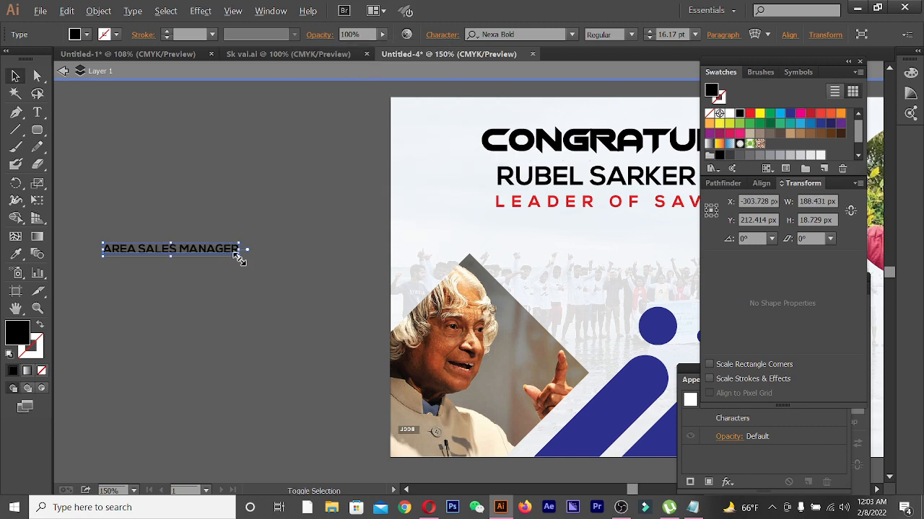
# Convert the AREA SALES MANAGER text to outlines, keeping its black fill, on the pasteboard.
pyautogui.moveTo(238, 258); pyautogui.dragTo(304, 237)
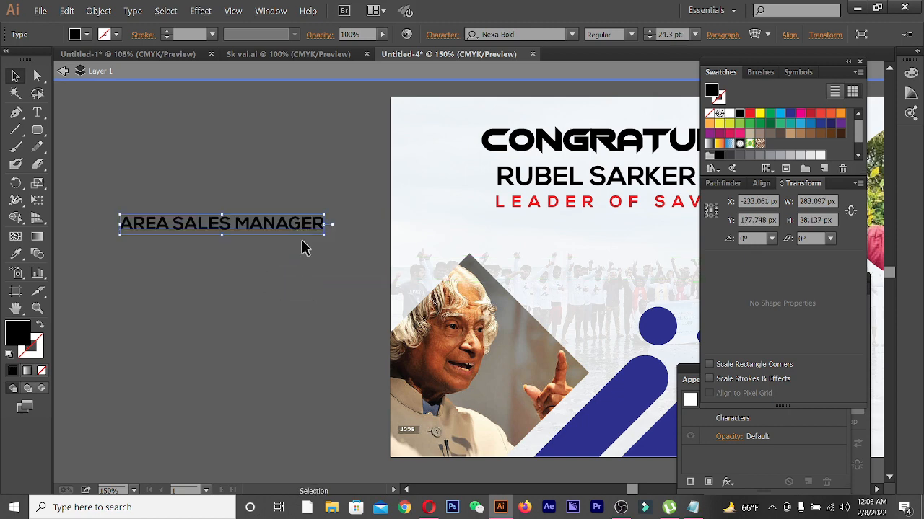
pyautogui.rightClick(284, 228)
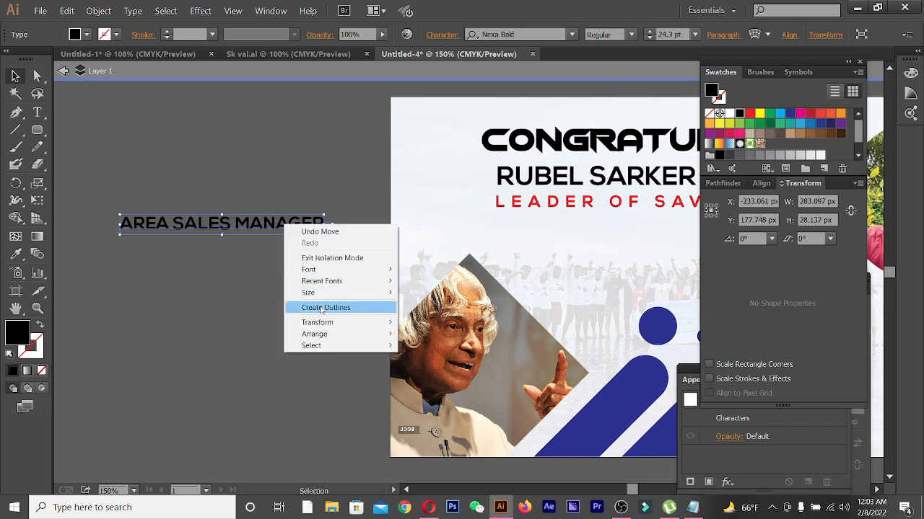
pyautogui.click(318, 307)
pyautogui.keyDown('ctrl'); pyautogui.keyDown('alt'); pyautogui.click(425, 274); pyautogui.keyUp('alt'); pyautogui.keyUp('ctrl')
pyautogui.moveTo(390, 281); pyautogui.dragTo(269, 208)
pyautogui.moveTo(492, 172); pyautogui.dragTo(200, 158)
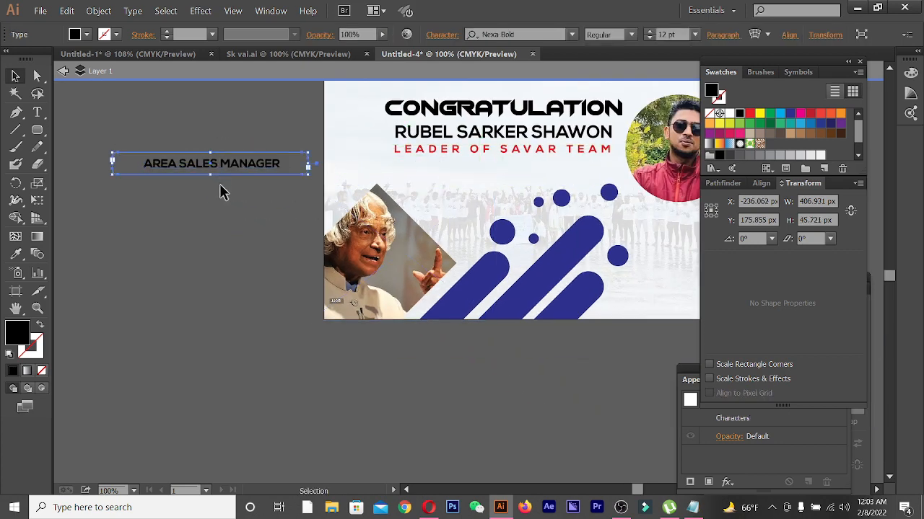
pyautogui.click(87, 35)
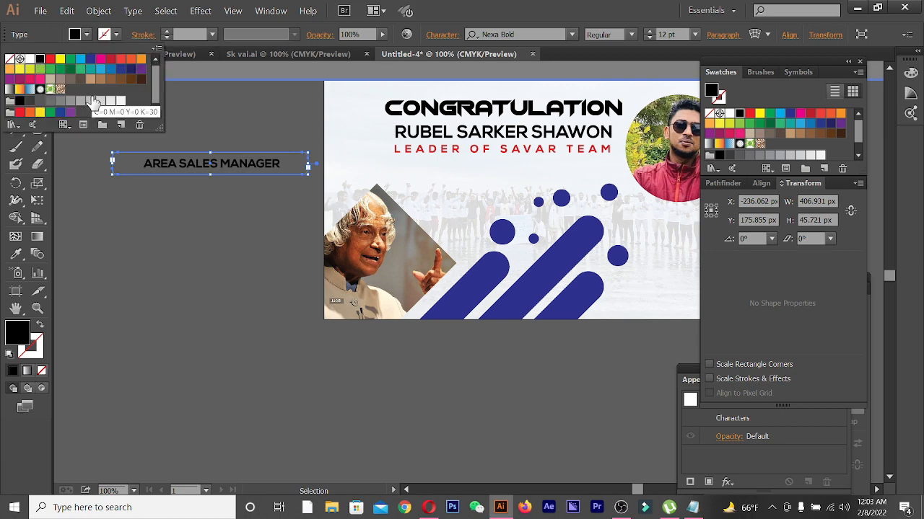
pyautogui.click(233, 130)
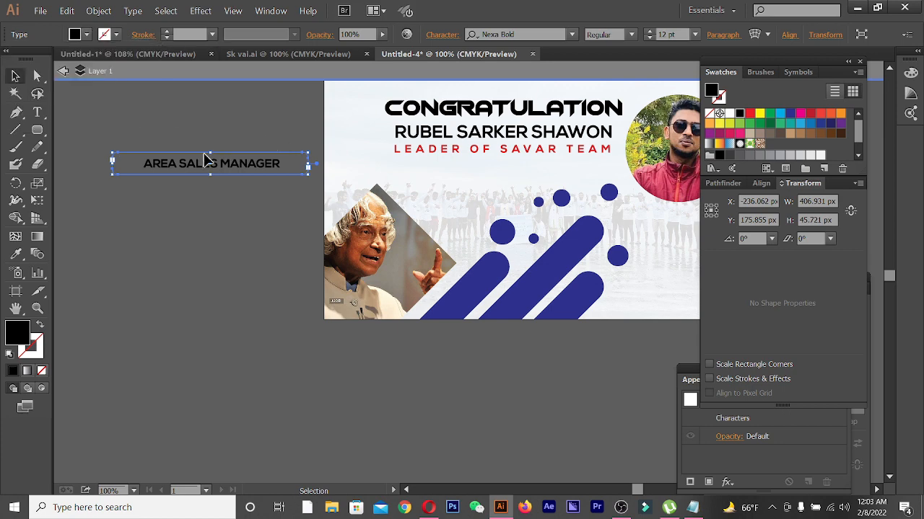
pyautogui.click(131, 217)
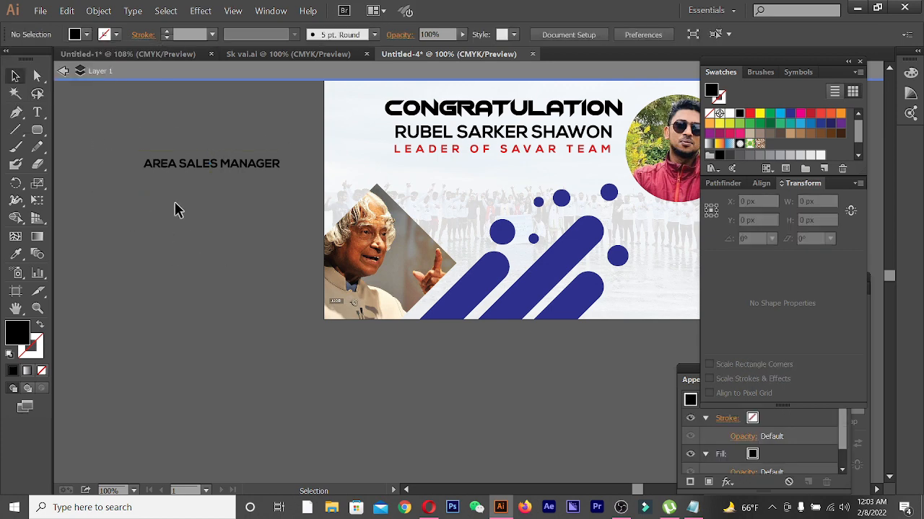
# Draw a rounded rectangle over AREA SALES MANAGER and centre both horizontally and vertically.
pyautogui.press('m')
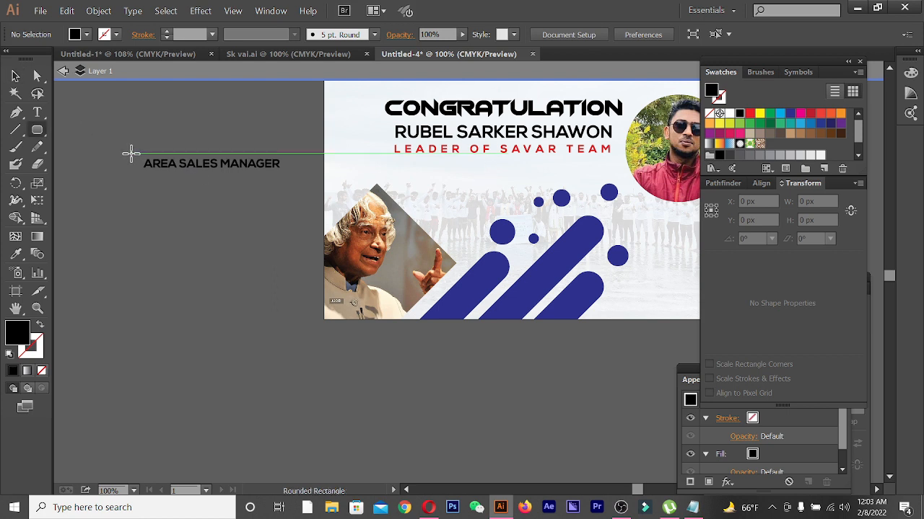
pyautogui.moveTo(131, 153); pyautogui.dragTo(290, 176)
pyautogui.click(15, 75)
pyautogui.moveTo(128, 149); pyautogui.dragTo(262, 236)
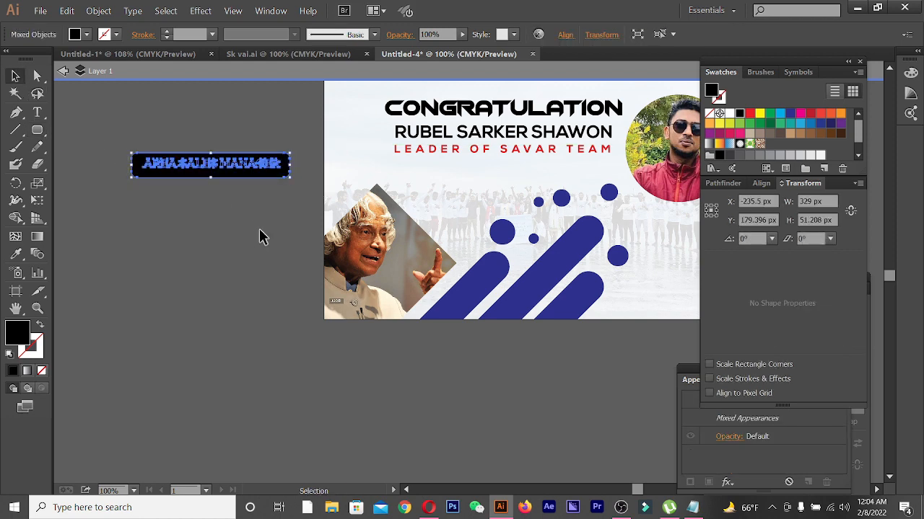
pyautogui.click(761, 183)
pyautogui.click(739, 216)
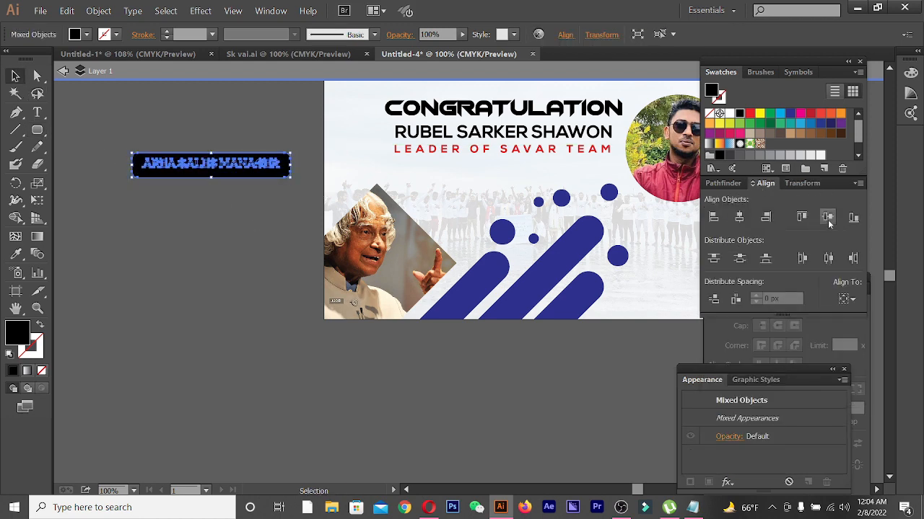
pyautogui.click(828, 216)
# Send the rounded rectangle behind the text and fill it cyan.
pyautogui.click(238, 216)
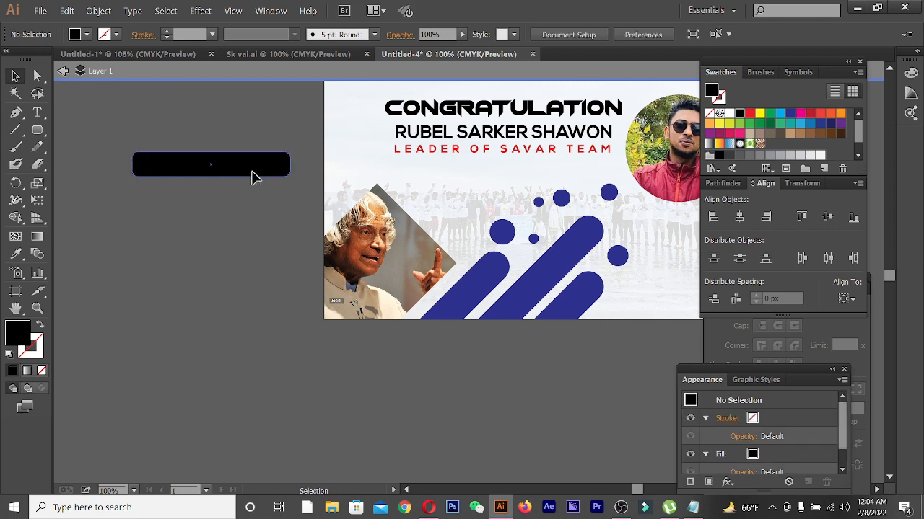
pyautogui.rightClick(253, 174)
pyautogui.moveTo(298, 331)
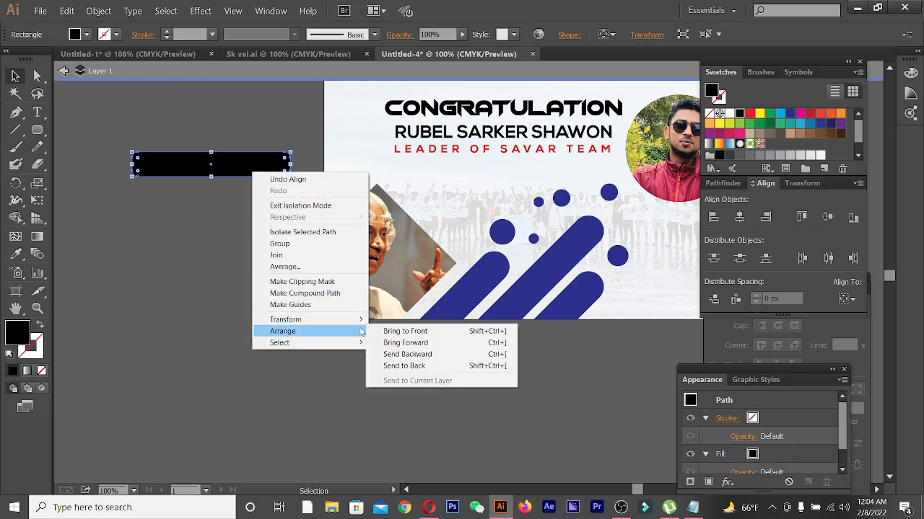
pyautogui.click(419, 366)
pyautogui.click(228, 283)
pyautogui.click(220, 164)
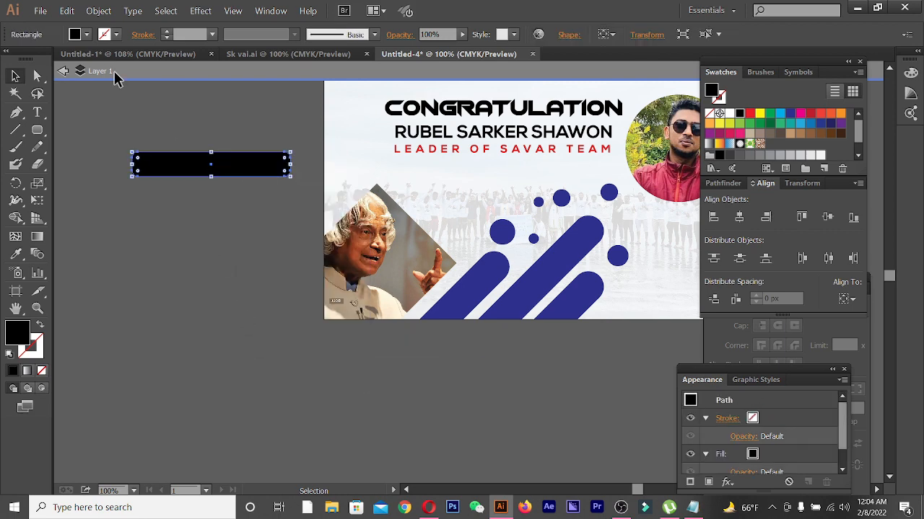
pyautogui.click(75, 34)
pyautogui.click(80, 58)
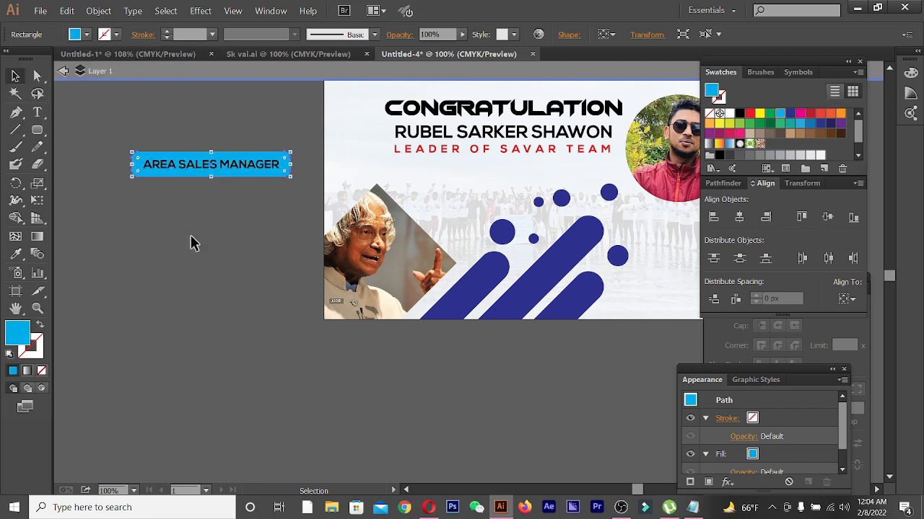
pyautogui.click(233, 264)
# Narrow the cyan rectangle from its left side and re-centre the text inside it.
pyautogui.click(155, 172)
pyautogui.moveTo(134, 165); pyautogui.dragTo(299, 212)
pyautogui.click(128, 169)
pyautogui.click(739, 216)
pyautogui.click(828, 217)
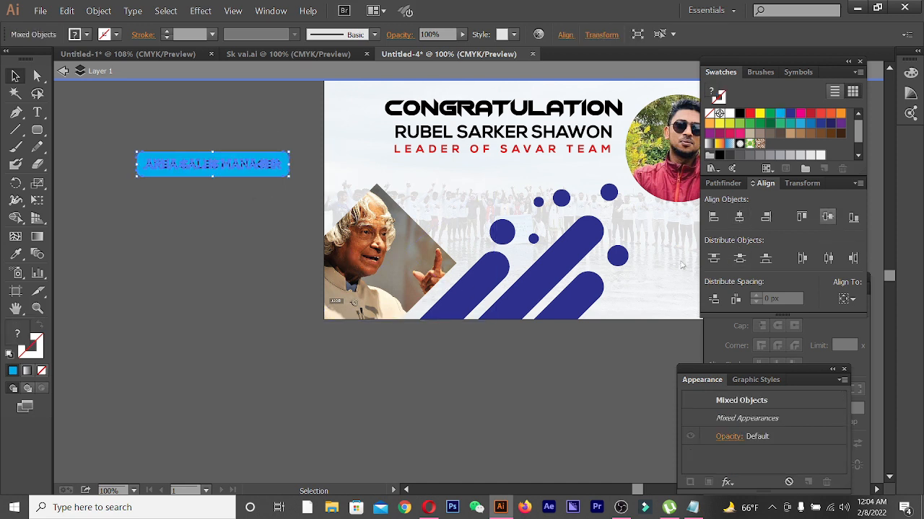
pyautogui.click(311, 396)
# Reposition the cyan AREA SALES MANAGER label beside the card.
pyautogui.moveTo(221, 164)
pyautogui.mouseDown()
pyautogui.moveTo(217, 174)
pyautogui.moveTo(233, 170)
pyautogui.moveTo(215, 170)
pyautogui.mouseUp()
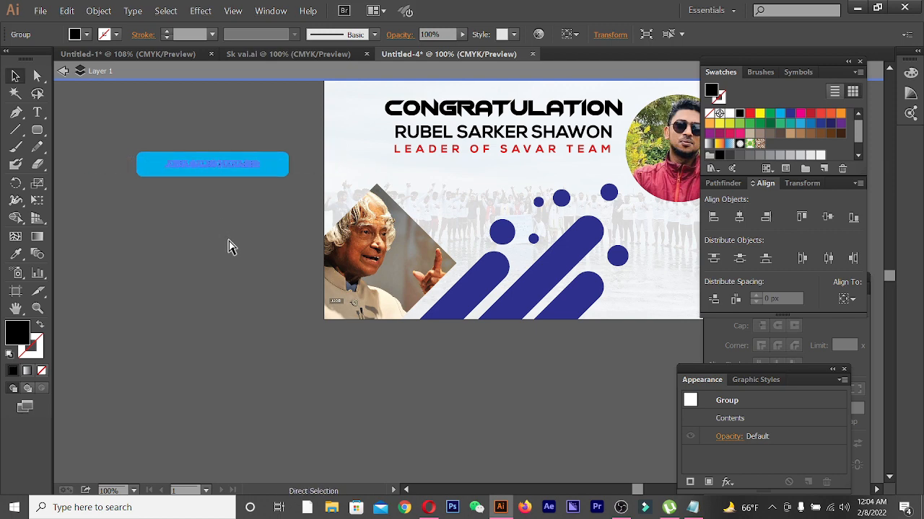
pyautogui.click(247, 197)
pyautogui.click(240, 173)
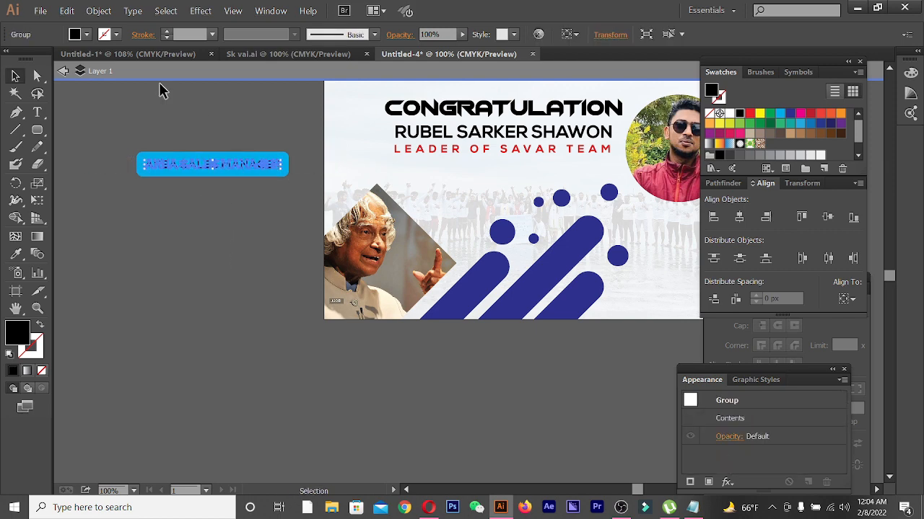
pyautogui.click(86, 35)
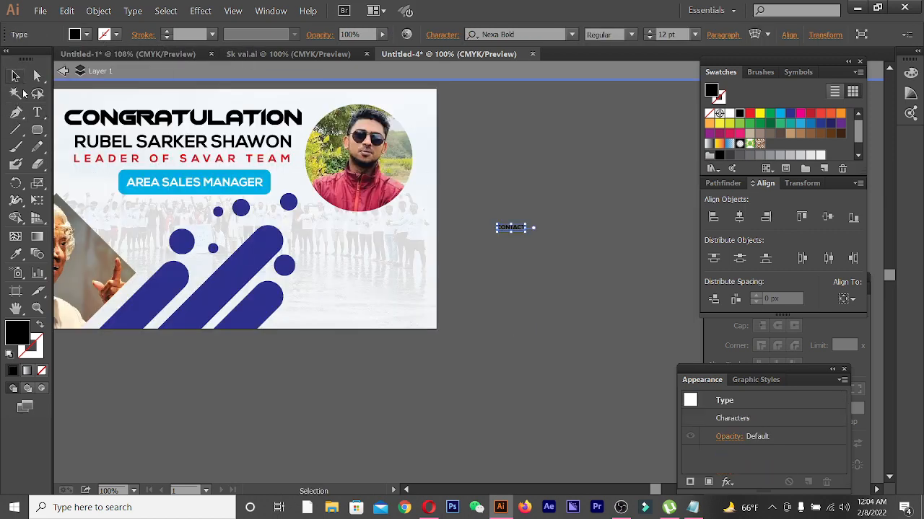
# Convert the CONTACT text to outlines and place it on the card below the portrait.
pyautogui.hotkey('alt', 'space')
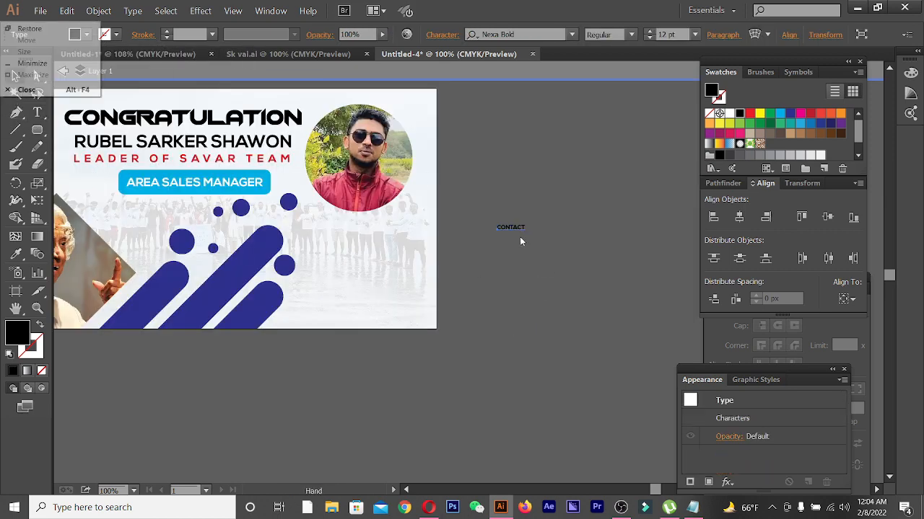
pyautogui.press('Escape')
pyautogui.moveTo(479, 202); pyautogui.dragTo(396, 241)
pyautogui.rightClick(527, 228)
pyautogui.click(561, 311)
pyautogui.click(511, 246)
pyautogui.click(508, 295)
pyautogui.click(489, 265)
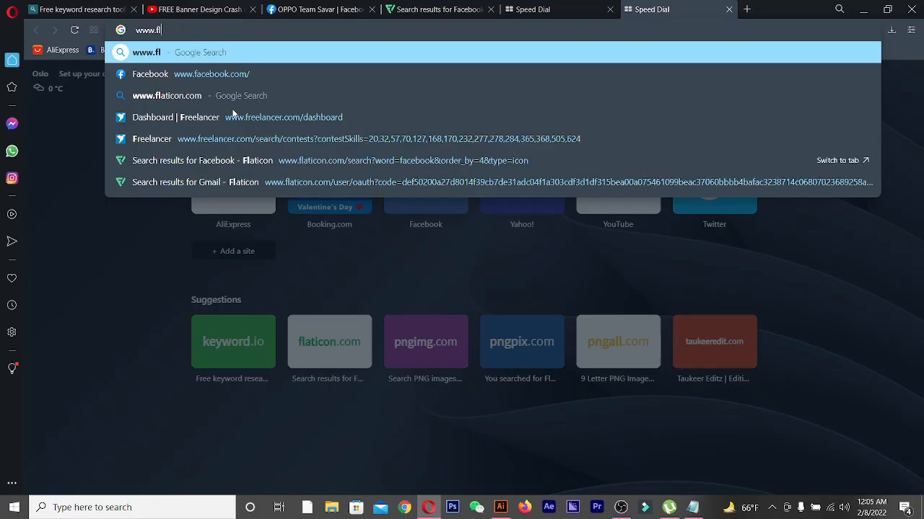
pyautogui.write('at')
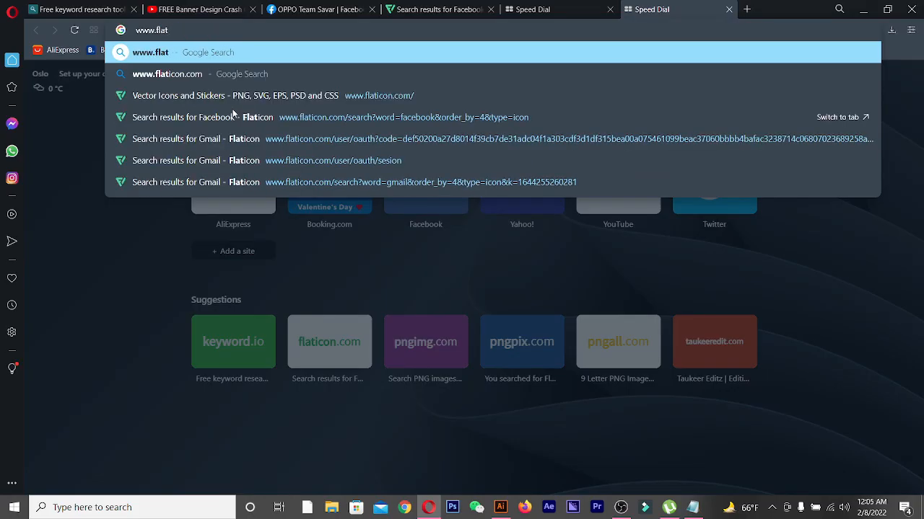
pyautogui.click(202, 75)
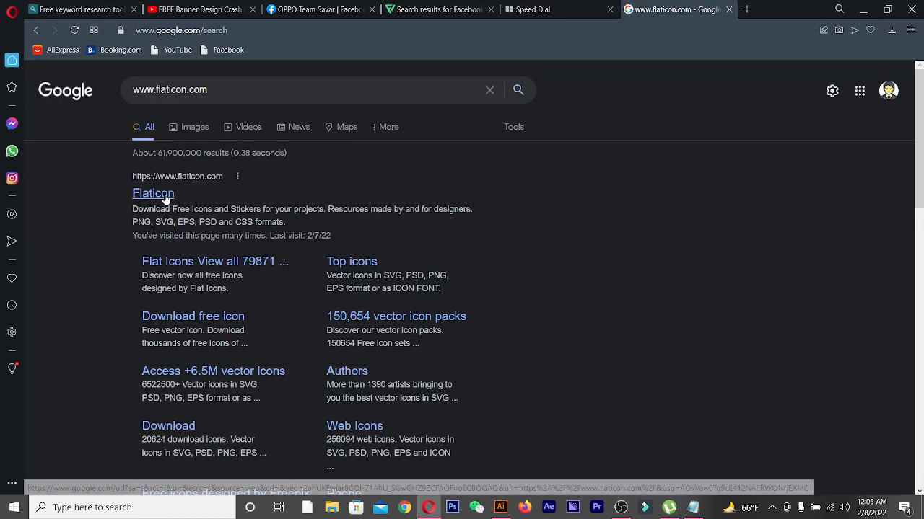
pyautogui.click(154, 194)
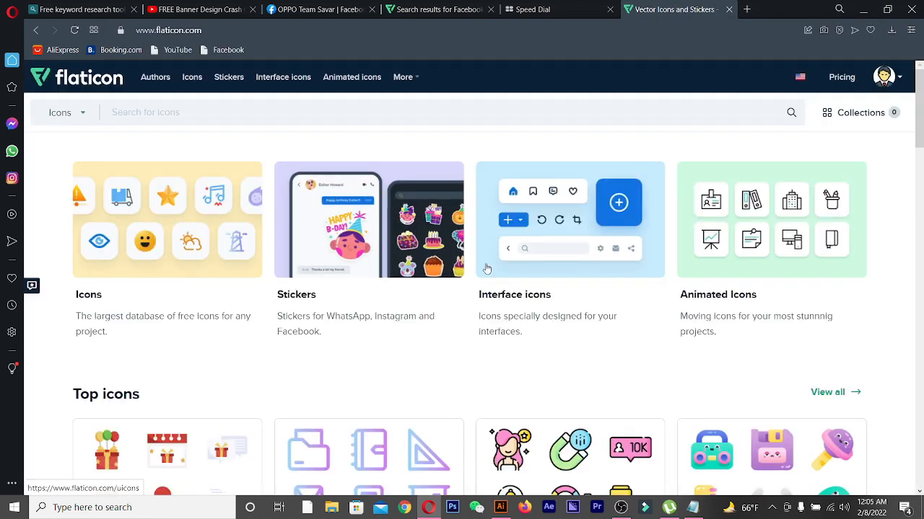
pyautogui.scroll(-5, 484, 264)
pyautogui.scroll(-4, 532, 273)
pyautogui.scroll(10, 515, 268)
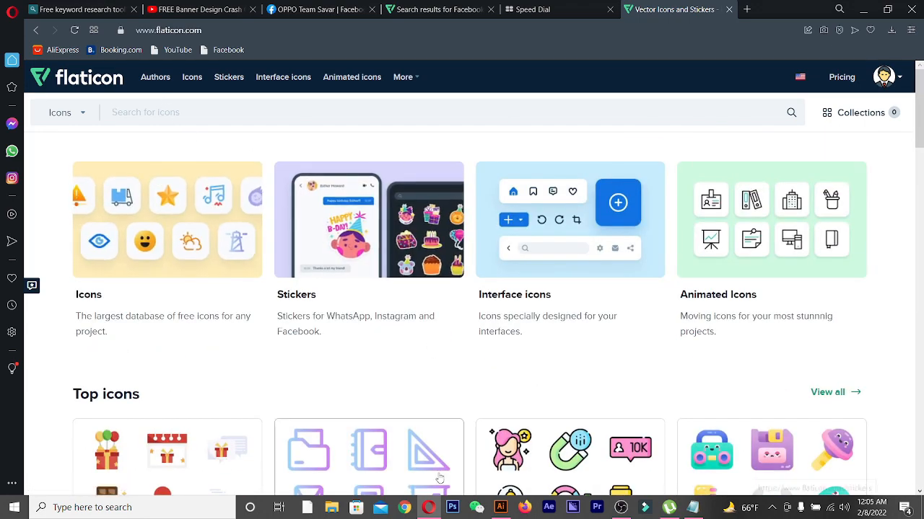
pyautogui.click(500, 509)
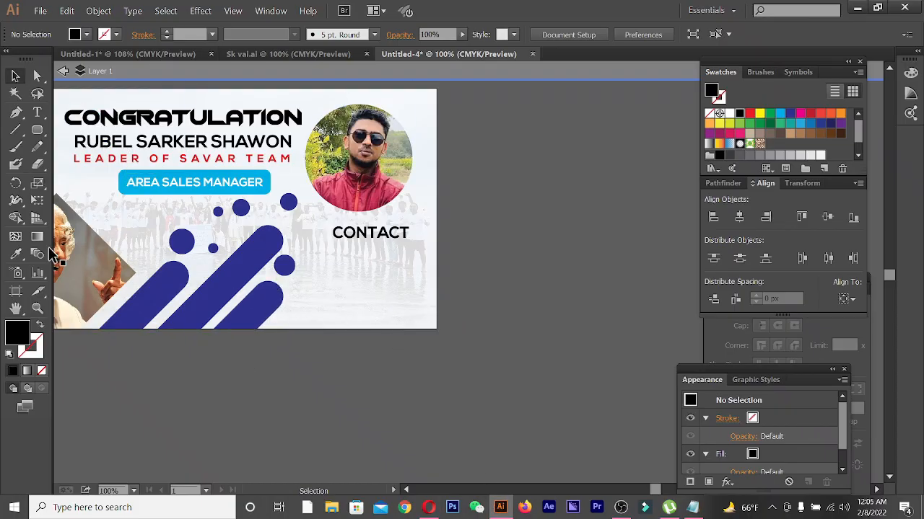
# Add a Phone: text label and size and position it under the CONTACT heading.
pyautogui.click(38, 112)
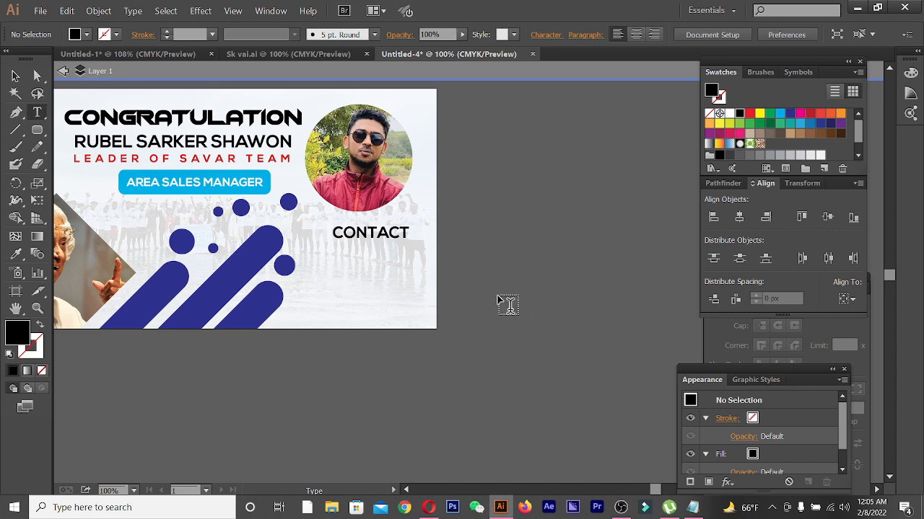
pyautogui.click(524, 349)
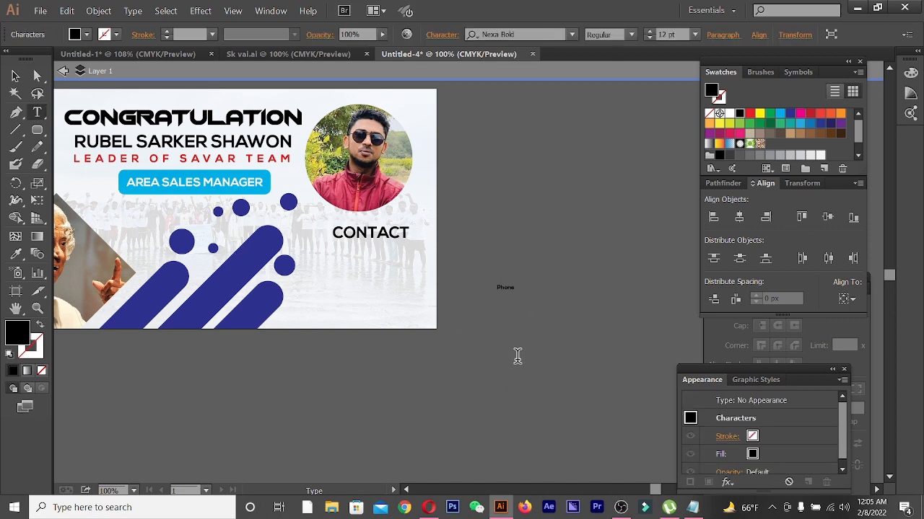
pyautogui.press('Escape')
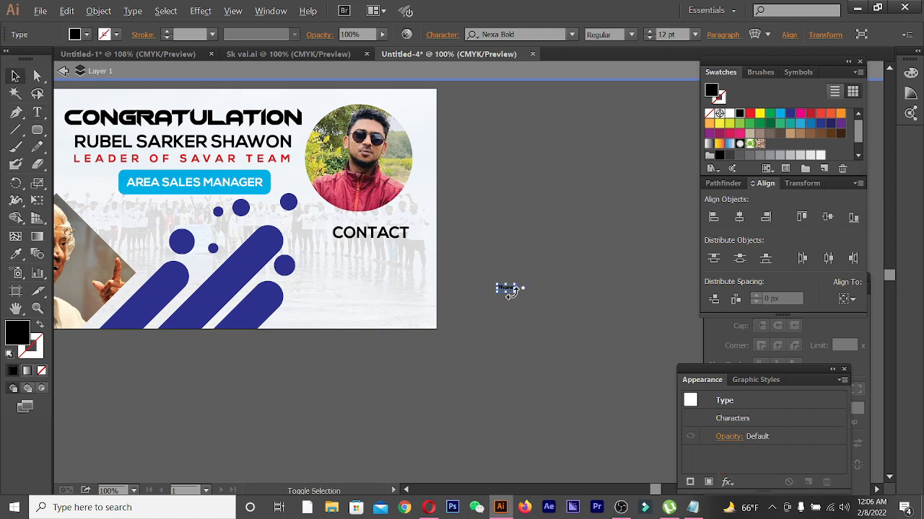
pyautogui.moveTo(514, 290); pyautogui.dragTo(535, 309)
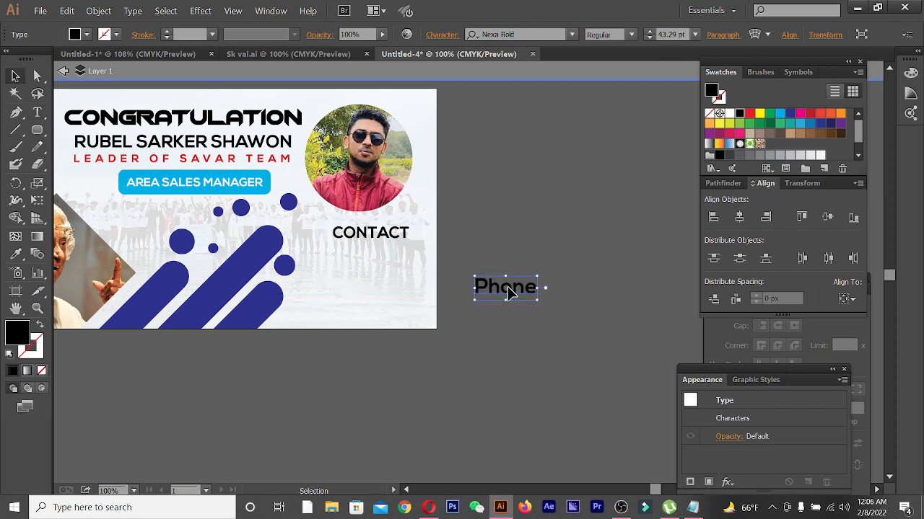
pyautogui.moveTo(509, 293); pyautogui.dragTo(368, 256)
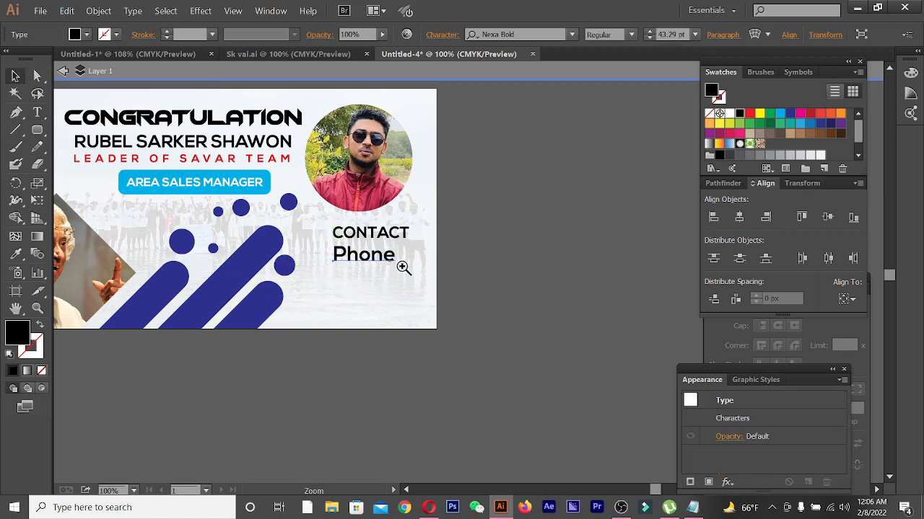
pyautogui.click(403, 267)
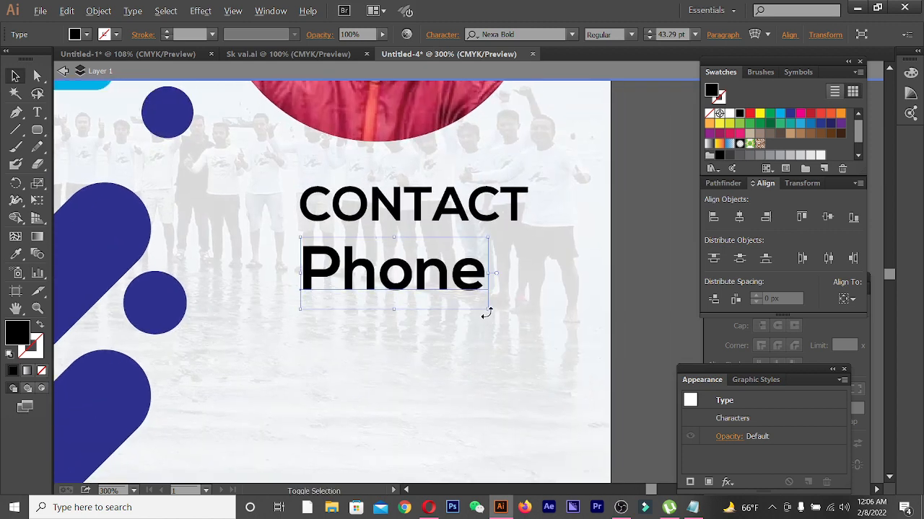
pyautogui.moveTo(487, 309); pyautogui.dragTo(295, 300)
pyautogui.click(346, 262)
pyautogui.click(345, 266)
# Add Gmail: and FB: labels stacked below Phone:, then reselect the Phone: label.
pyautogui.press('t')
pyautogui.write('G')
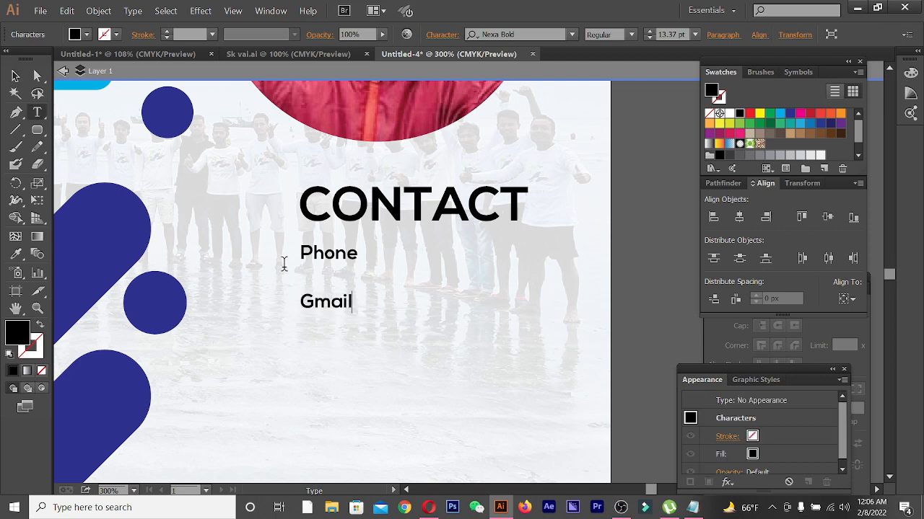
pyautogui.write('mail')
pyautogui.press('Escape')
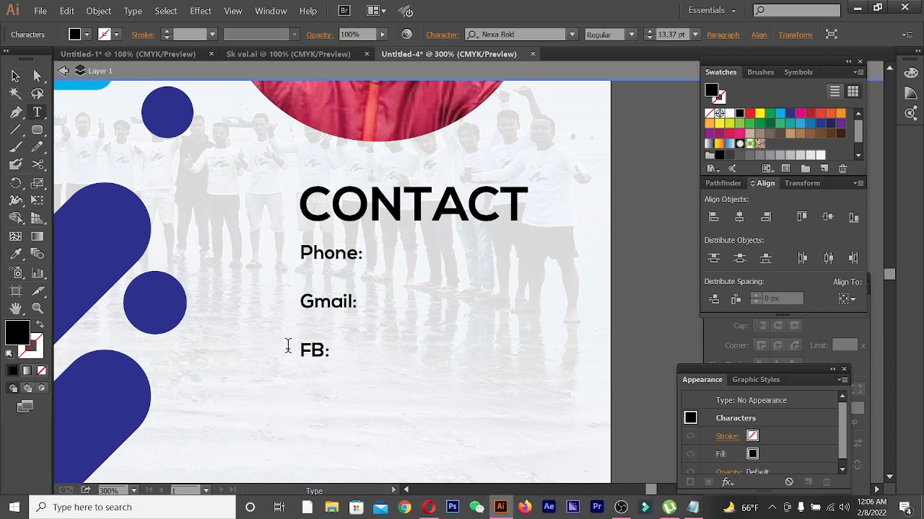
pyautogui.press('Escape')
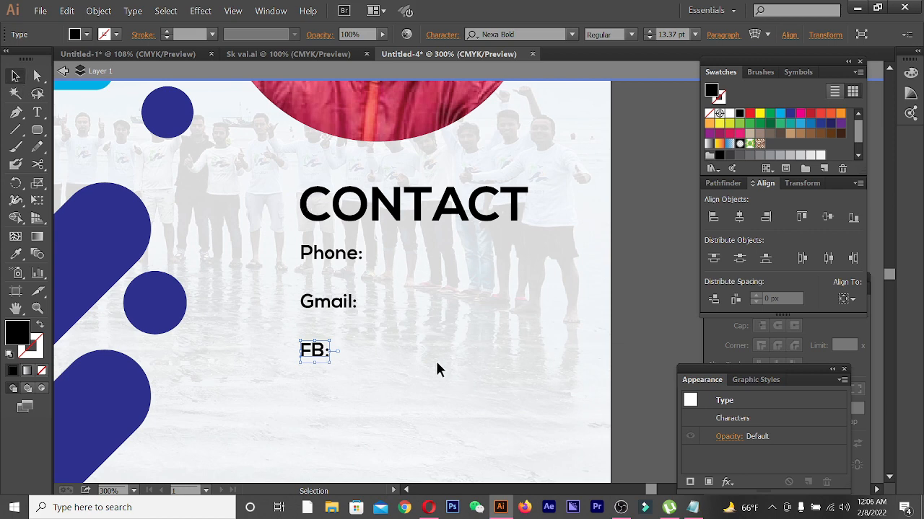
pyautogui.click(323, 260)
pyautogui.click(40, 10)
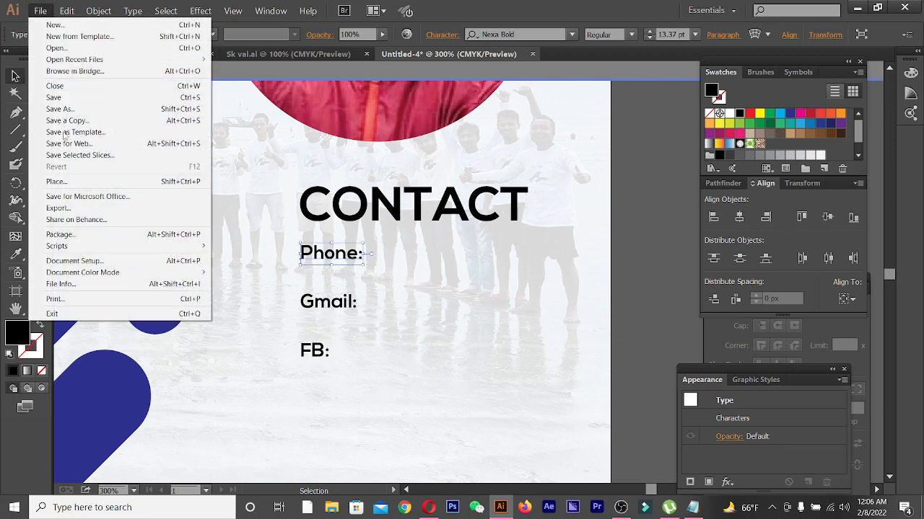
# Place call.png on the canvas and shrink it to about 166 px.
pyautogui.click(84, 181)
pyautogui.doubleClick(347, 168)
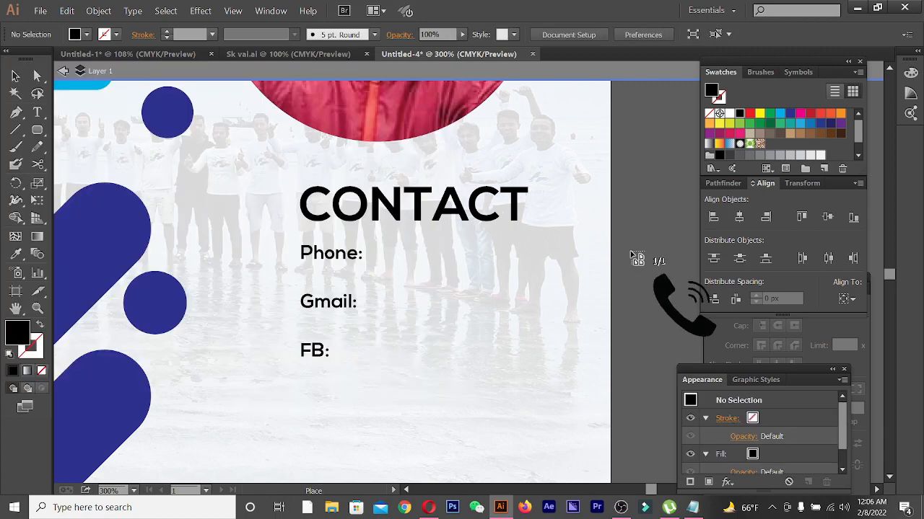
pyautogui.click(629, 256)
pyautogui.scroll(-2, 592, 303)
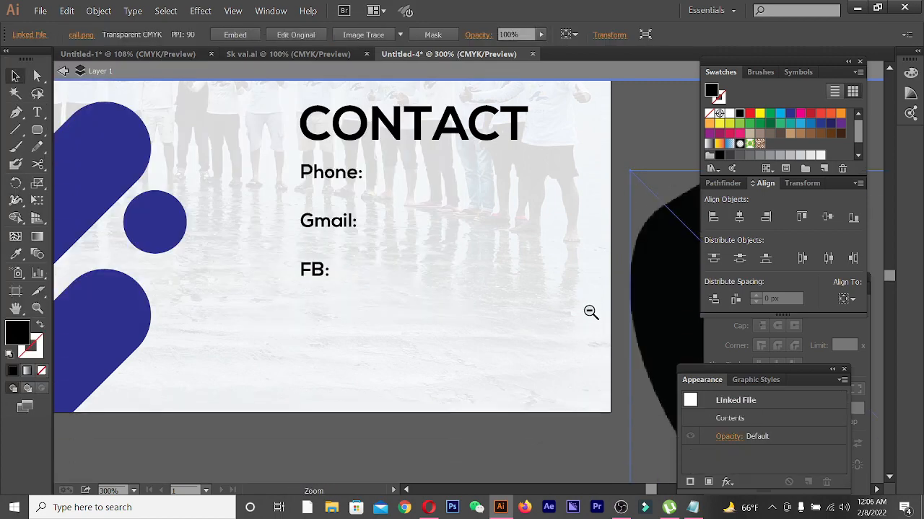
pyautogui.keyDown('ctrl'); pyautogui.keyDown('alt'); pyautogui.click(589, 313); pyautogui.keyUp('alt'); pyautogui.keyUp('ctrl')
pyautogui.moveTo(598, 322); pyautogui.dragTo(223, 155)
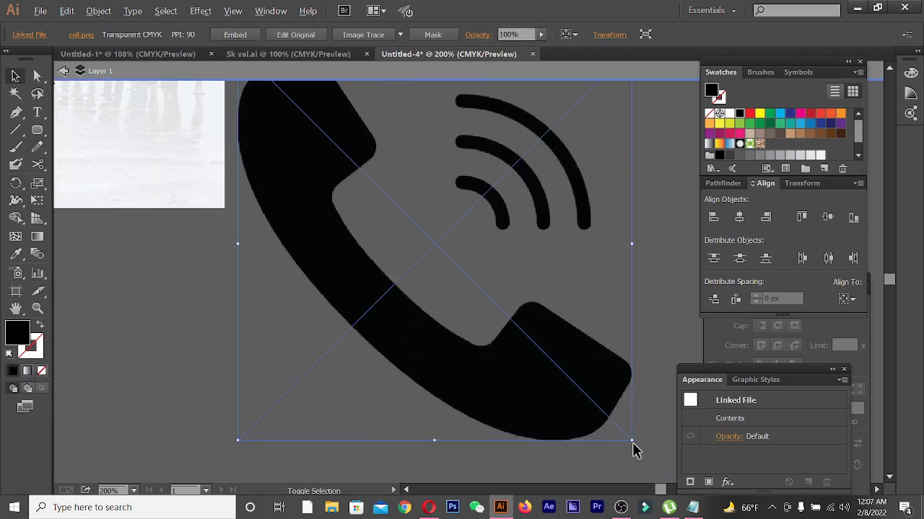
pyautogui.moveTo(631, 441); pyautogui.dragTo(365, 356)
# Move the phone image down and left toward the Phone: label.
pyautogui.moveTo(433, 344); pyautogui.dragTo(544, 378)
pyautogui.moveTo(444, 399); pyautogui.dragTo(188, 405)
pyautogui.moveTo(325, 330); pyautogui.dragTo(501, 314)
pyautogui.moveTo(383, 377); pyautogui.dragTo(363, 364)
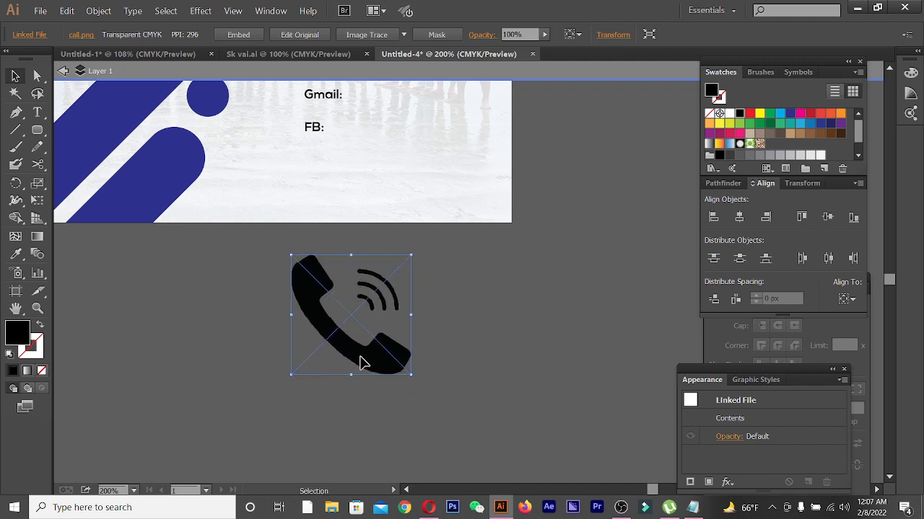
pyautogui.moveTo(461, 342); pyautogui.dragTo(485, 361)
pyautogui.moveTo(369, 382); pyautogui.dragTo(390, 371)
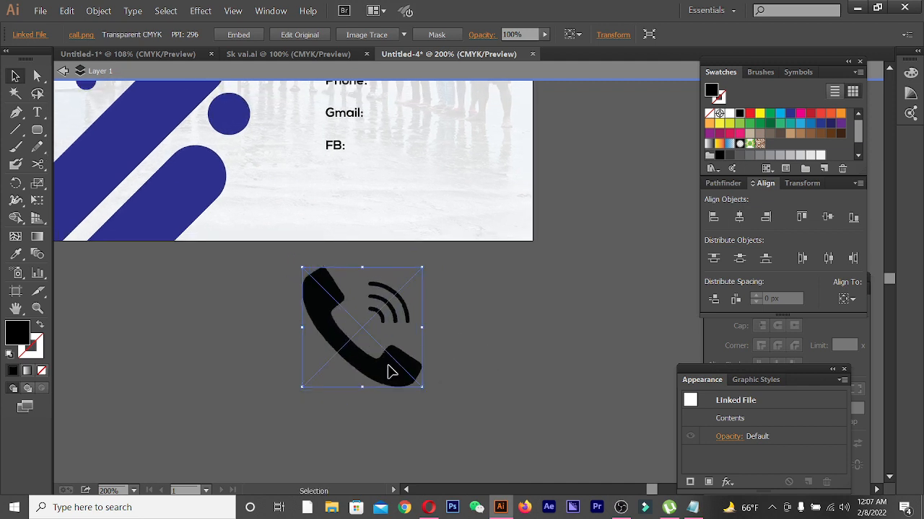
pyautogui.click(488, 333)
pyautogui.click(383, 378)
# Image Trace the phone picture, expand the tracing and ungroup the shapes.
pyautogui.click(369, 35)
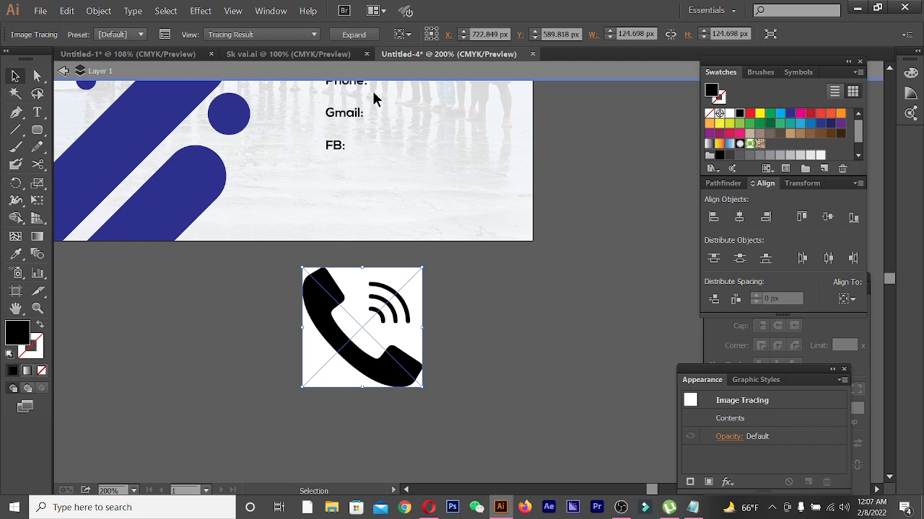
pyautogui.click(353, 34)
pyautogui.rightClick(352, 321)
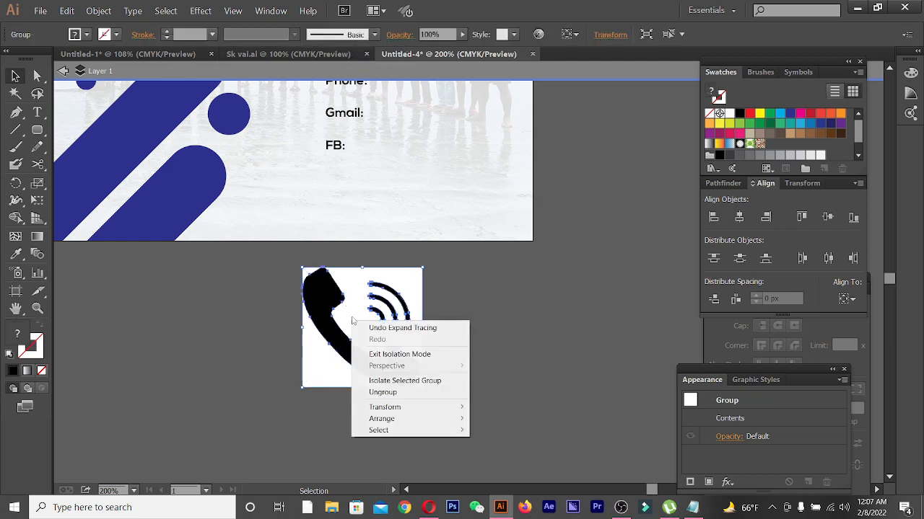
pyautogui.click(383, 392)
# Delete all white background pieces and group the remaining black phone shapes.
pyautogui.click(519, 340)
pyautogui.moveTo(367, 325); pyautogui.dragTo(522, 318)
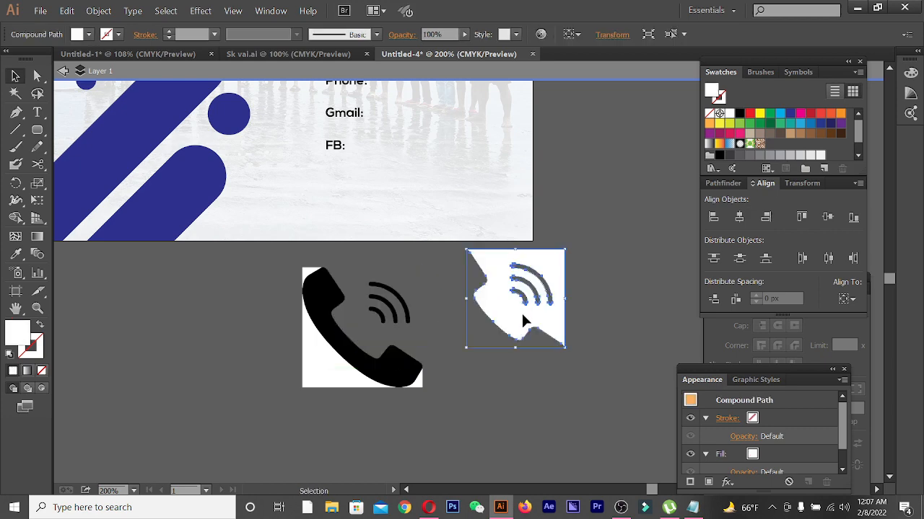
pyautogui.press('Delete')
pyautogui.moveTo(317, 382); pyautogui.dragTo(292, 406)
pyautogui.press('Delete')
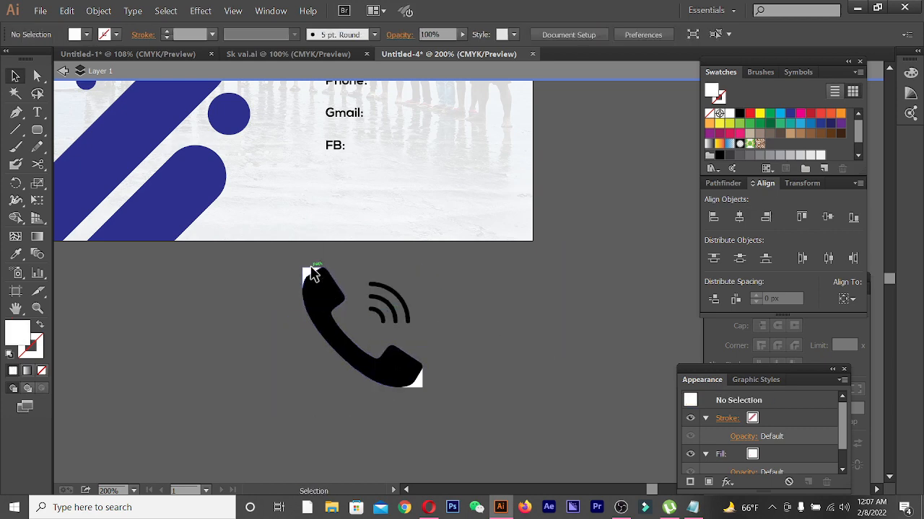
pyautogui.click(309, 273)
pyautogui.press('Delete')
pyautogui.click(415, 383)
pyautogui.press('Delete')
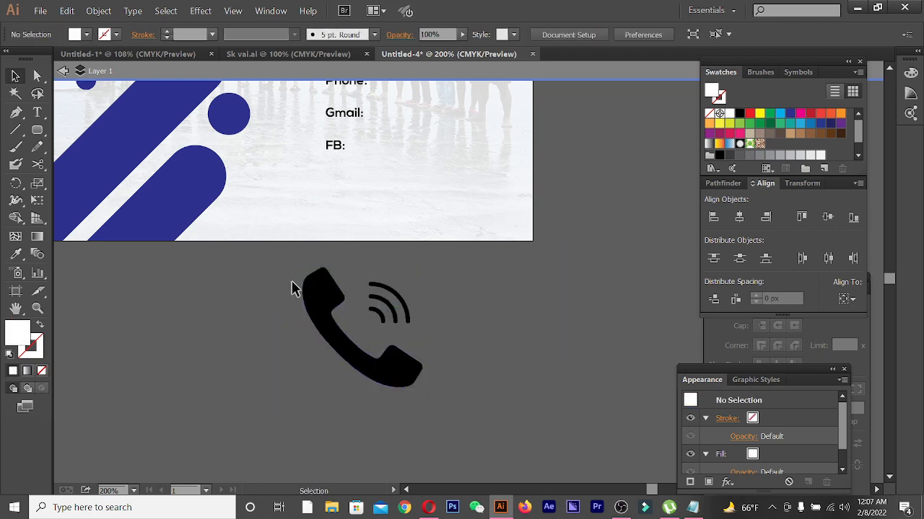
pyautogui.hotkey('ctrl', 'a')
pyautogui.hotkey('ctrl', 'g')
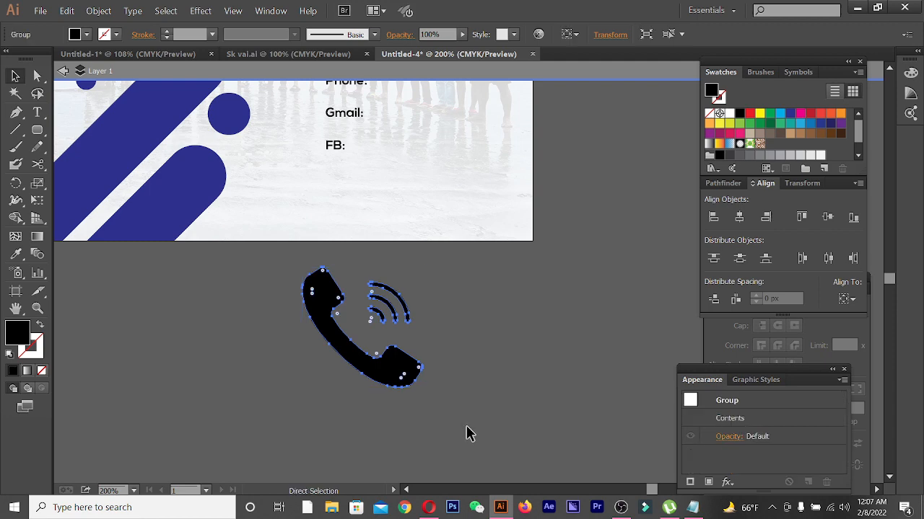
# Shrink the phone icon and position it just left of the Phone: label.
pyautogui.moveTo(522, 344); pyautogui.dragTo(574, 491)
pyautogui.moveTo(367, 453); pyautogui.dragTo(331, 223)
pyautogui.keyDown('ctrl'); pyautogui.click(490, 290); pyautogui.keyUp('ctrl')
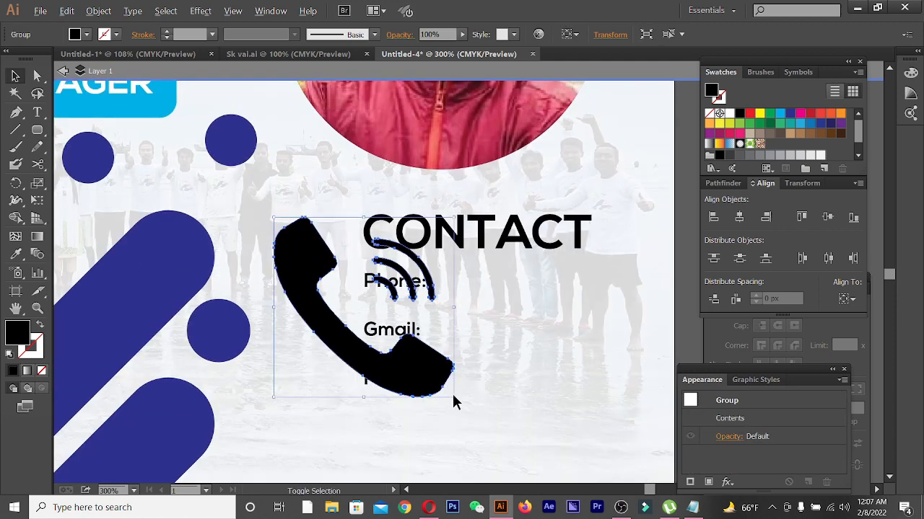
pyautogui.moveTo(456, 399); pyautogui.dragTo(351, 286)
pyautogui.moveTo(344, 282); pyautogui.dragTo(320, 266)
pyautogui.click(390, 303)
pyautogui.keyDown('ctrl'); pyautogui.click(392, 305); pyautogui.keyUp('ctrl')
pyautogui.click(307, 258)
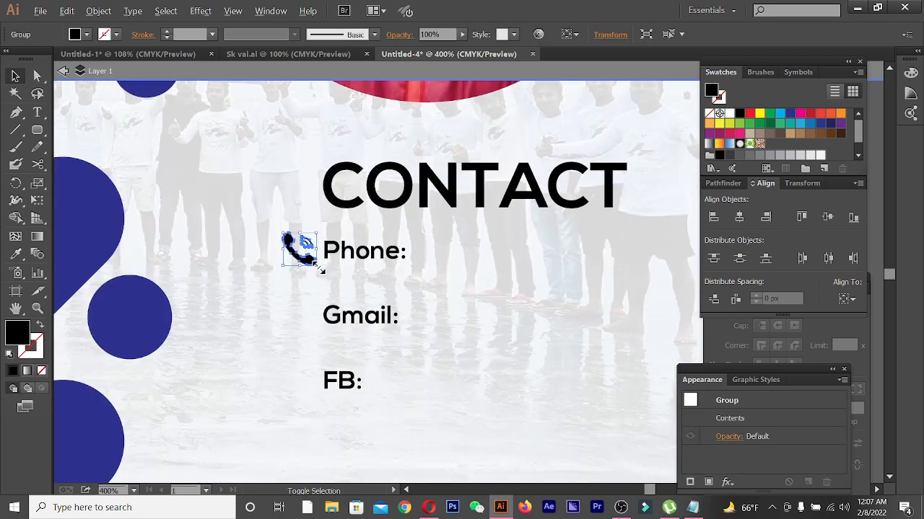
pyautogui.click(361, 303)
pyautogui.keyDown('ctrl'); pyautogui.keyDown('alt'); pyautogui.click(405, 350); pyautogui.keyUp('alt'); pyautogui.keyUp('ctrl')
# Convert the Phone: and Gmail: labels to outlines and choose envelope.png to place.
pyautogui.rightClick(363, 223)
pyautogui.click(404, 307)
pyautogui.rightClick(356, 277)
pyautogui.click(395, 360)
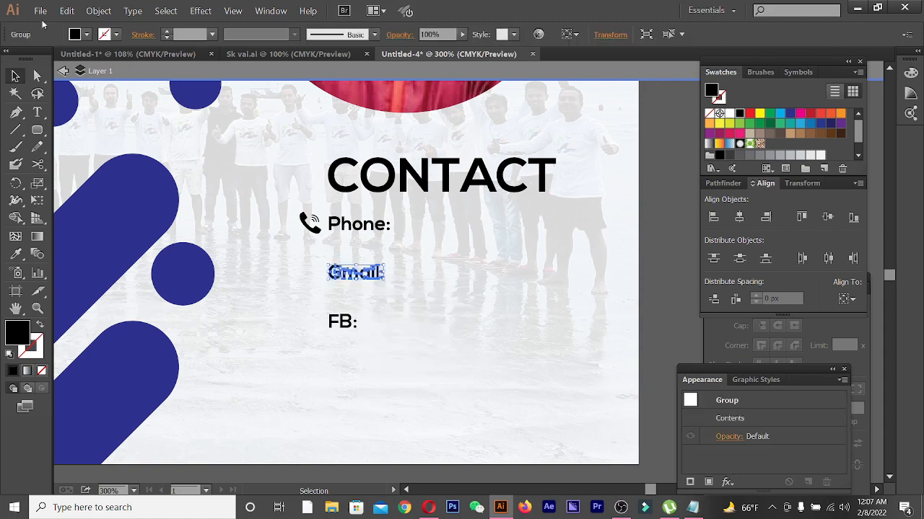
pyautogui.click(40, 10)
pyautogui.click(83, 170)
pyautogui.doubleClick(208, 169)
# Drop the envelope image, trace and expand it, delete its white background, and group it.
pyautogui.scroll(-5, 404, 392)
pyautogui.click(298, 279)
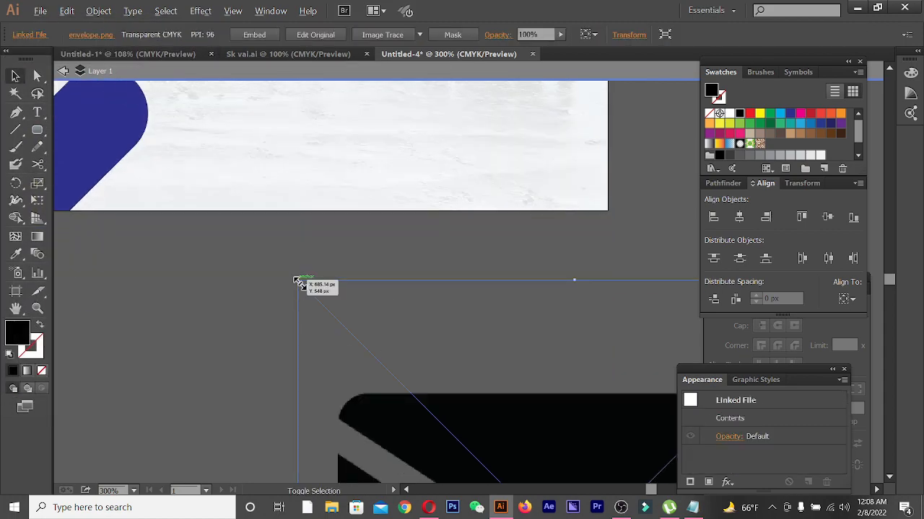
pyautogui.moveTo(298, 278)
pyautogui.mouseDown()
pyautogui.moveTo(154, 230)
pyautogui.moveTo(237, 313)
pyautogui.moveTo(436, 429)
pyautogui.moveTo(384, 396)
pyautogui.mouseUp()
pyautogui.click(386, 35)
pyautogui.click(377, 35)
pyautogui.rightClick(314, 277)
pyautogui.click(384, 347)
pyautogui.press('Delete')
pyautogui.click(723, 183)
pyautogui.click(713, 216)
# Scale the envelope icon down and align it beside the Gmail: label.
pyautogui.moveTo(347, 374); pyautogui.dragTo(322, 222)
pyautogui.moveTo(303, 174); pyautogui.dragTo(353, 394)
pyautogui.moveTo(351, 394); pyautogui.dragTo(309, 254)
pyautogui.moveTo(365, 324); pyautogui.dragTo(335, 303)
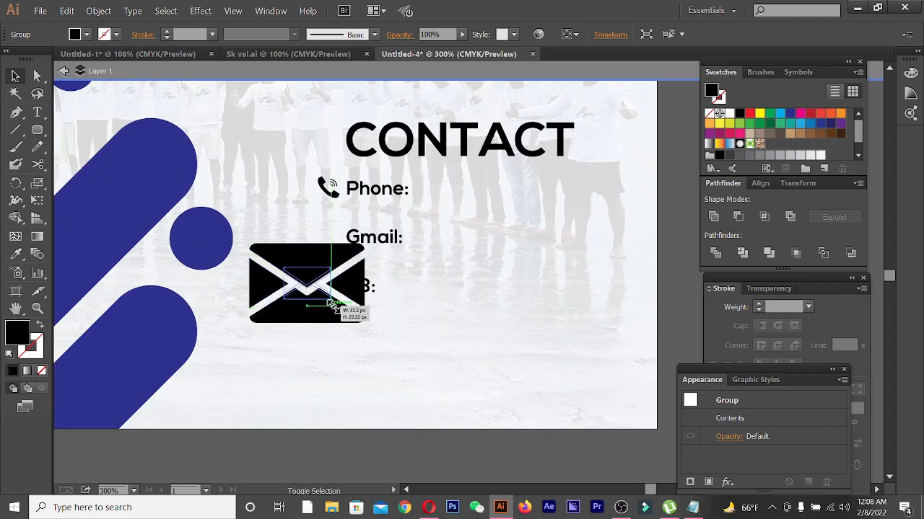
pyautogui.moveTo(98, 338); pyautogui.dragTo(94, 349)
pyautogui.moveTo(374, 292); pyautogui.dragTo(361, 283)
pyautogui.moveTo(334, 279); pyautogui.dragTo(340, 296)
pyautogui.moveTo(301, 277); pyautogui.dragTo(318, 280)
pyautogui.hotkey('ctrl', '=')
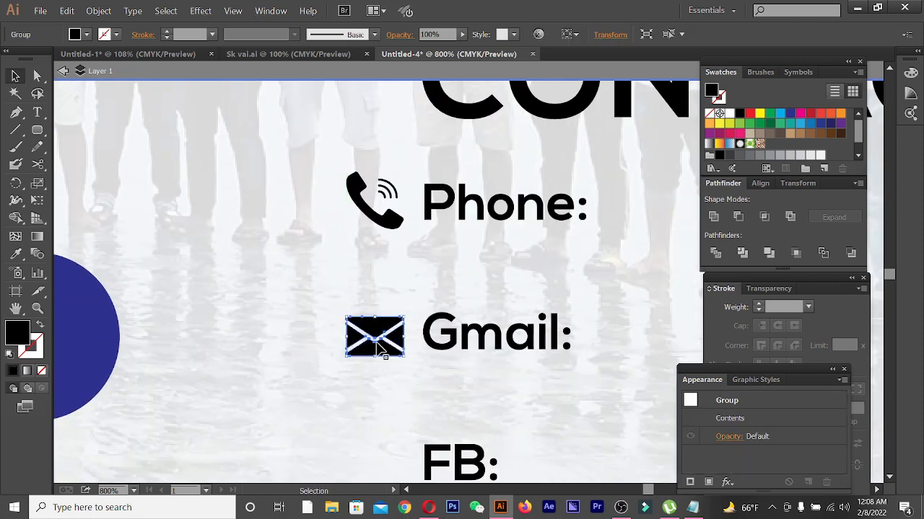
pyautogui.moveTo(404, 336); pyautogui.dragTo(405, 336)
pyautogui.keyDown('shift'); pyautogui.click(385, 213); pyautogui.keyUp('shift')
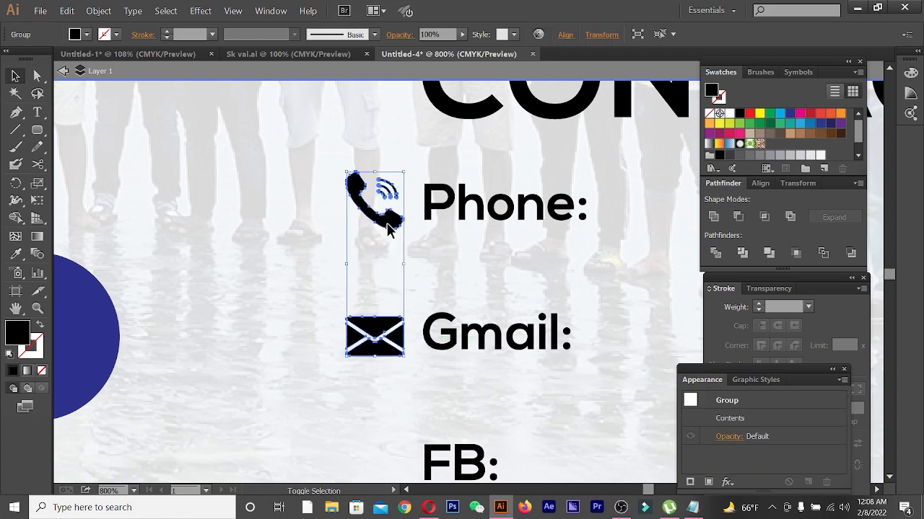
pyautogui.hotkey('shift', 'F7')
pyautogui.moveTo(522, 366); pyautogui.dragTo(511, 181)
pyautogui.hotkey('ctrl', '-')
# Place facebook.png on the pasteboard.
pyautogui.click(40, 11)
pyautogui.click(54, 195)
pyautogui.doubleClick(140, 170)
pyautogui.scroll(-3, 303, 401)
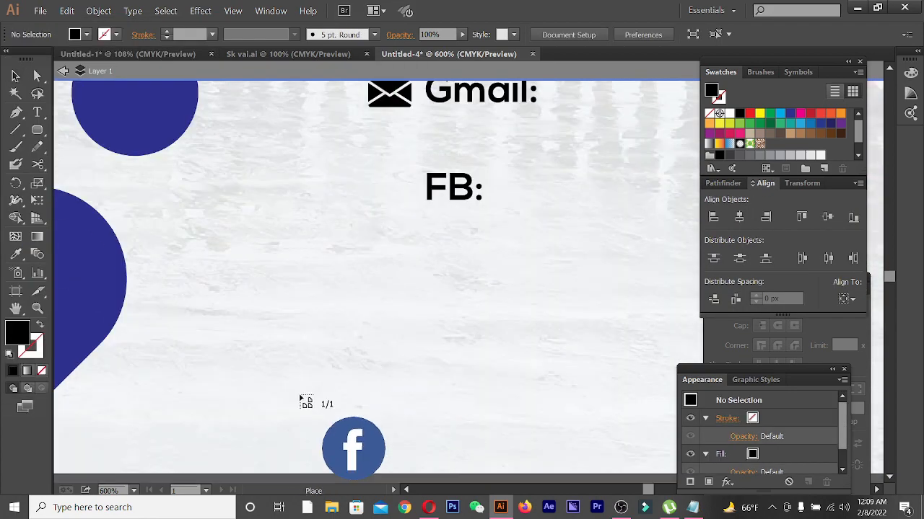
pyautogui.hotkey('ctrl', '-')
pyautogui.hotkey('ctrl', '-')
pyautogui.moveTo(343, 308); pyautogui.dragTo(473, 438)
# Trace and expand the Facebook image, ungroup it, and delete its white background.
pyautogui.click(386, 34)
pyautogui.click(336, 34)
pyautogui.moveTo(274, 280); pyautogui.dragTo(535, 427)
pyautogui.rightClick(386, 347)
pyautogui.click(433, 418)
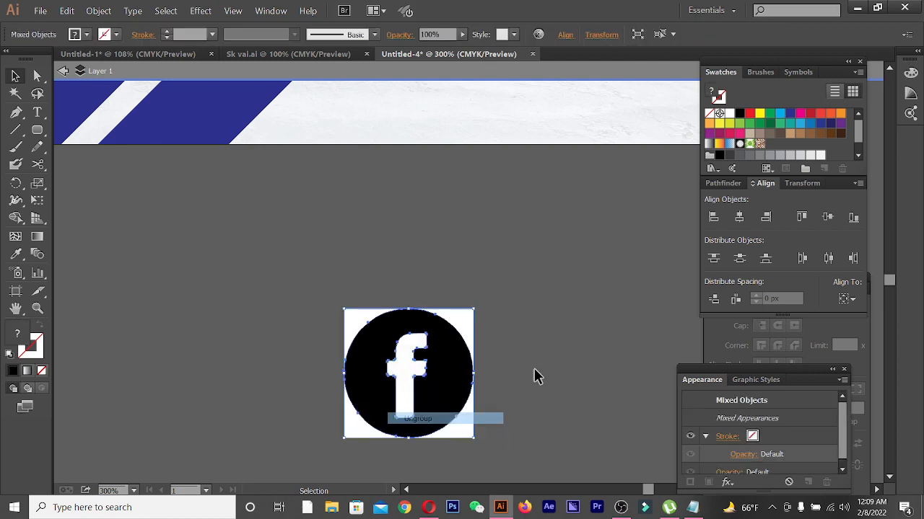
pyautogui.click(466, 317)
pyautogui.press('Delete')
pyautogui.moveTo(309, 291); pyautogui.dragTo(476, 382)
# Eyedropper the banner blue onto the Facebook circle and group the icon.
pyautogui.press('a')
pyautogui.click(360, 362)
pyautogui.press('i')
pyautogui.click(242, 114)
pyautogui.press('v')
pyautogui.hotkey('ctrl', 'g')
# Shrink the Facebook icon and position it left of the FB: label.
pyautogui.moveTo(310, 287); pyautogui.dragTo(431, 396)
pyautogui.moveTo(430, 237); pyautogui.dragTo(433, 472)
pyautogui.moveTo(380, 398); pyautogui.dragTo(430, 244)
pyautogui.keyDown('ctrl'); pyautogui.click(477, 289); pyautogui.keyUp('ctrl')
pyautogui.keyDown('ctrl'); pyautogui.click(465, 266); pyautogui.keyUp('ctrl')
pyautogui.keyDown('ctrl'); pyautogui.click(462, 258); pyautogui.keyUp('ctrl')
pyautogui.moveTo(455, 379); pyautogui.dragTo(423, 345)
pyautogui.moveTo(419, 320); pyautogui.dragTo(386, 303)
pyautogui.keyDown('ctrl'); pyautogui.keyDown('alt'); pyautogui.click(483, 334); pyautogui.keyUp('alt'); pyautogui.keyUp('ctrl')
pyautogui.keyDown('ctrl'); pyautogui.keyDown('alt'); pyautogui.click(469, 328); pyautogui.keyUp('alt'); pyautogui.keyUp('ctrl')
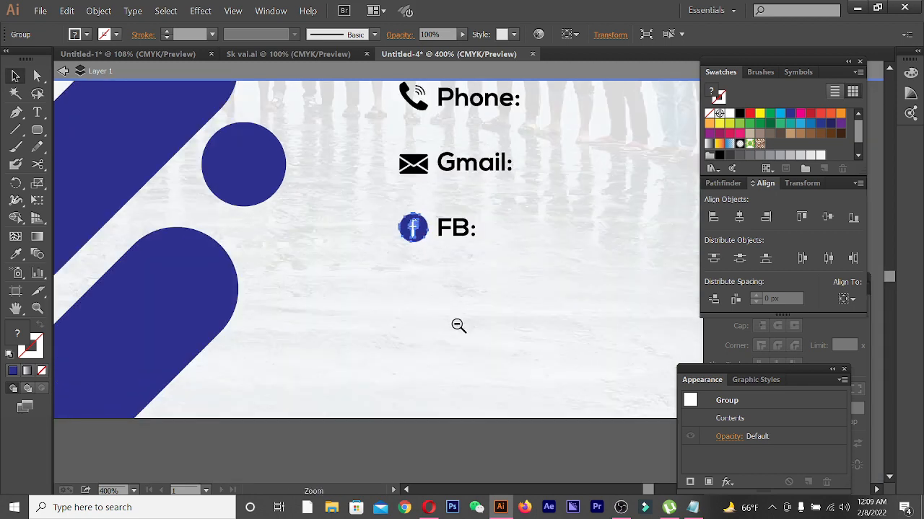
pyautogui.keyDown('ctrl'); pyautogui.keyDown('alt'); pyautogui.click(462, 325); pyautogui.keyUp('alt'); pyautogui.keyUp('ctrl')
pyautogui.moveTo(471, 325); pyautogui.dragTo(401, 395)
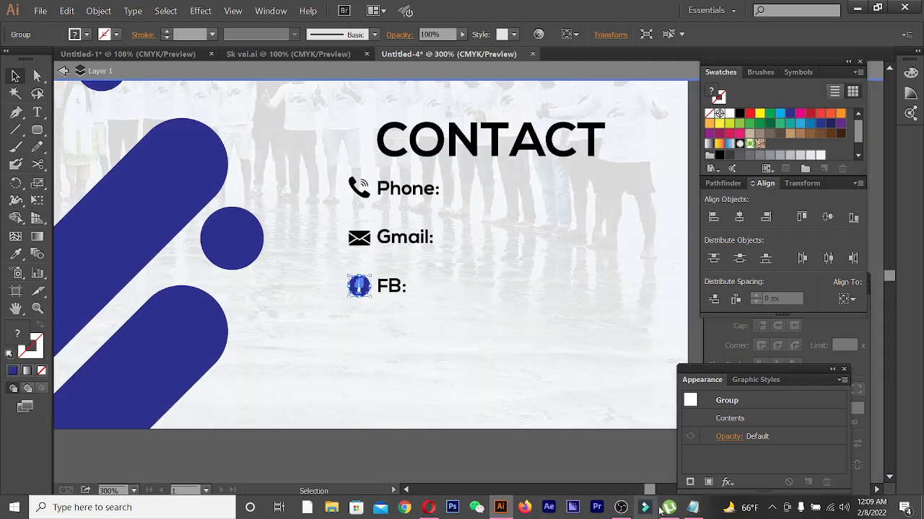
pyautogui.click(692, 507)
# Copy the phone number from the notes and place it beside the card's Phone: label.
pyautogui.click(229, 70)
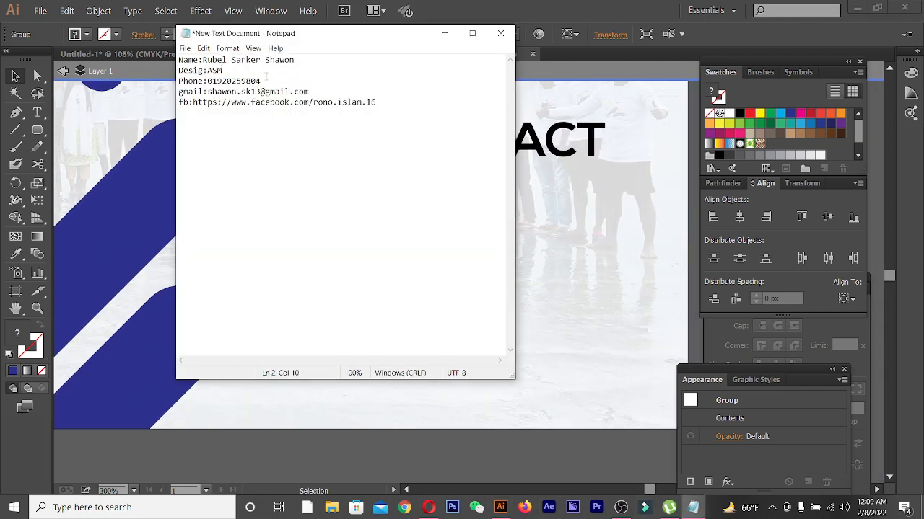
pyautogui.moveTo(264, 81); pyautogui.dragTo(217, 81)
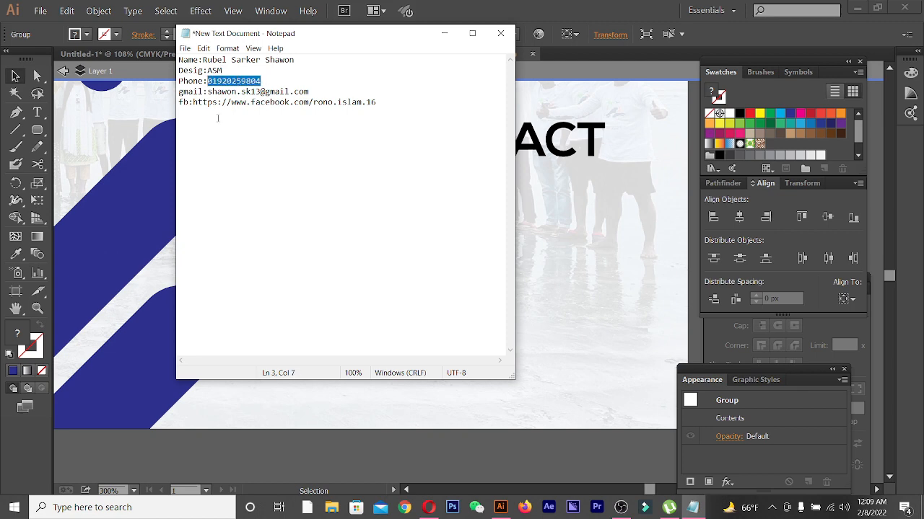
pyautogui.click(500, 507)
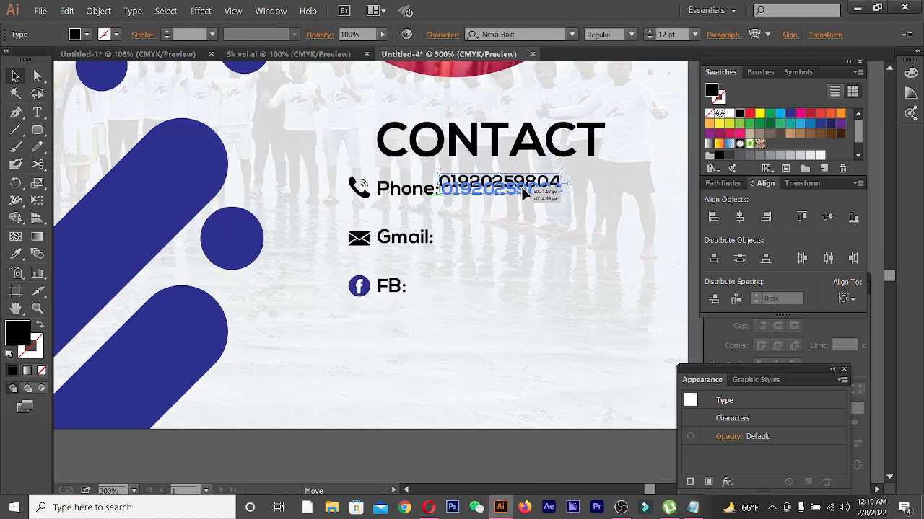
pyautogui.hotkey('ctrl', 'v')
pyautogui.press('Escape')
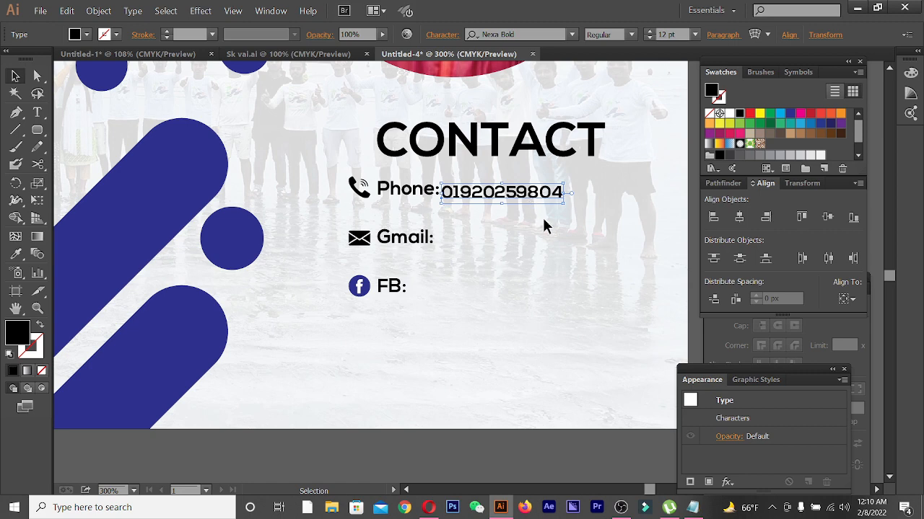
pyautogui.moveTo(513, 192); pyautogui.dragTo(507, 243)
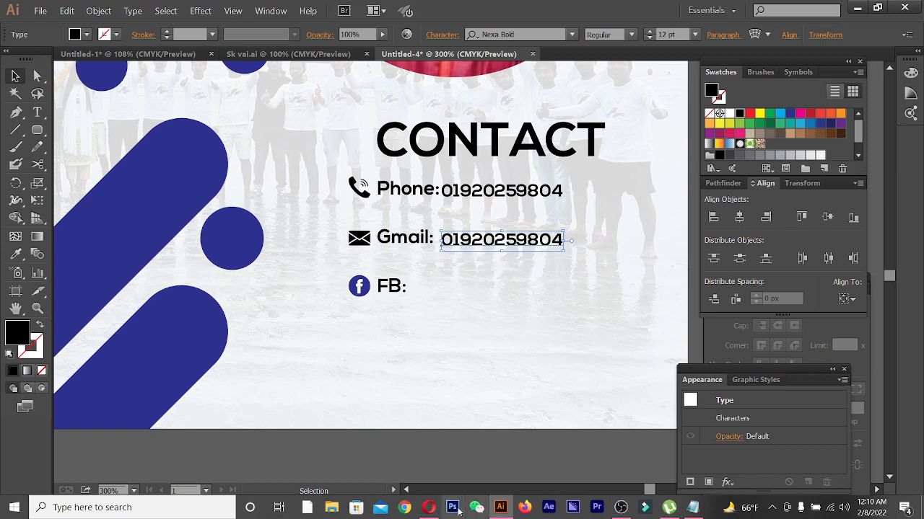
# Replace the number beside Gmail with the copied e-mail address and duplicate it onto the FB line.
pyautogui.click(694, 508)
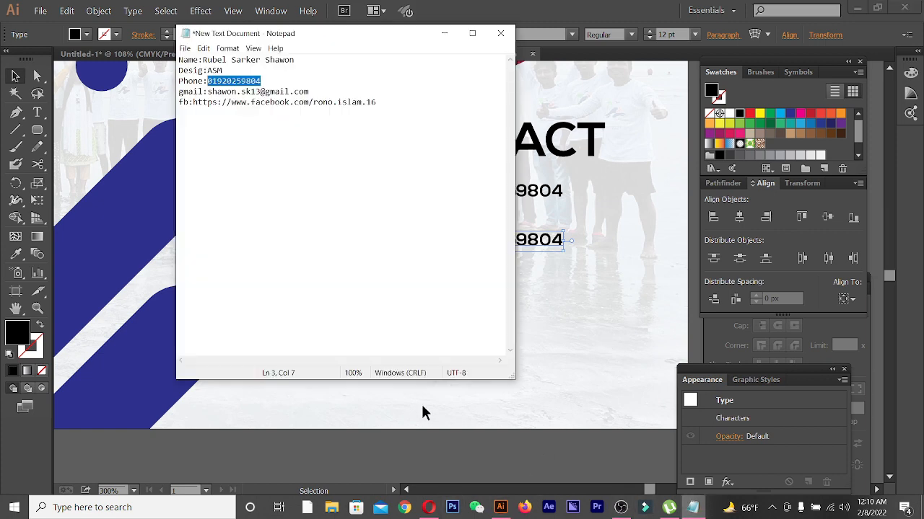
pyautogui.moveTo(312, 92); pyautogui.dragTo(208, 91)
pyautogui.hotkey('ctrl', 'c')
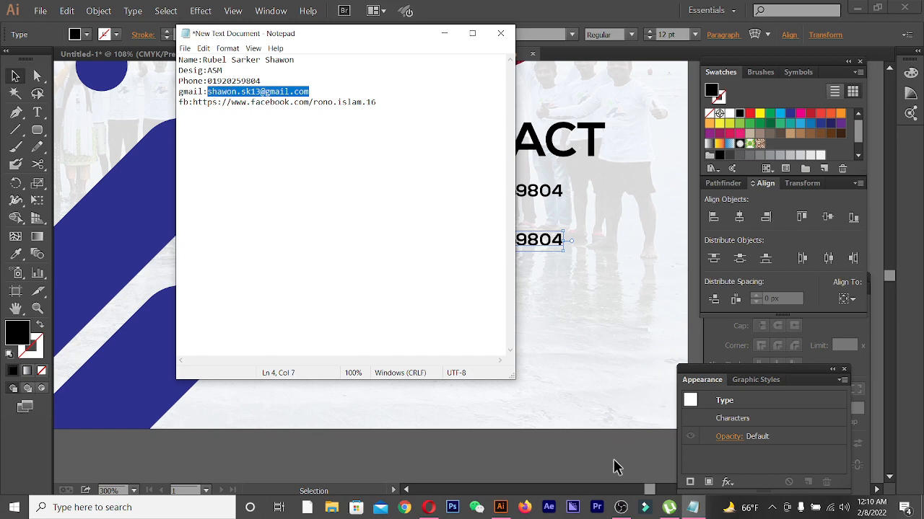
pyautogui.click(577, 321)
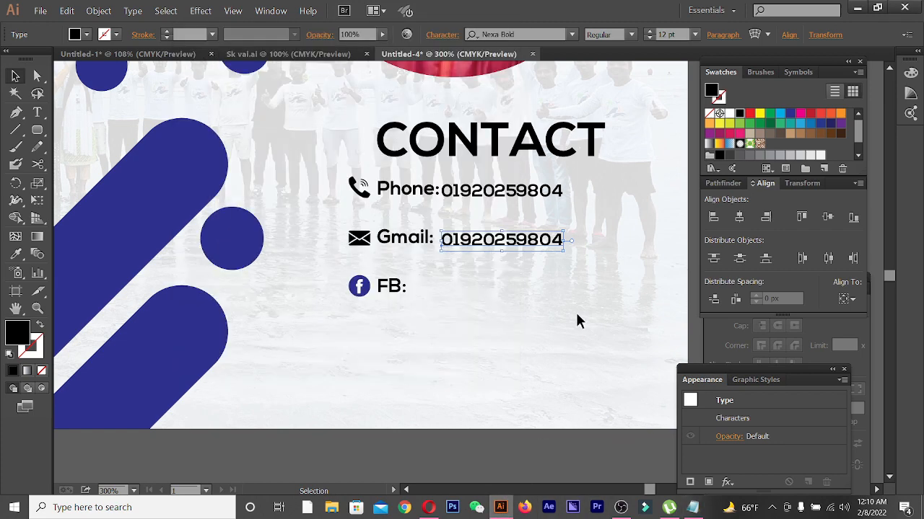
pyautogui.doubleClick(490, 245)
pyautogui.hotkey('ctrl', 'a')
pyautogui.hotkey('ctrl', 'v')
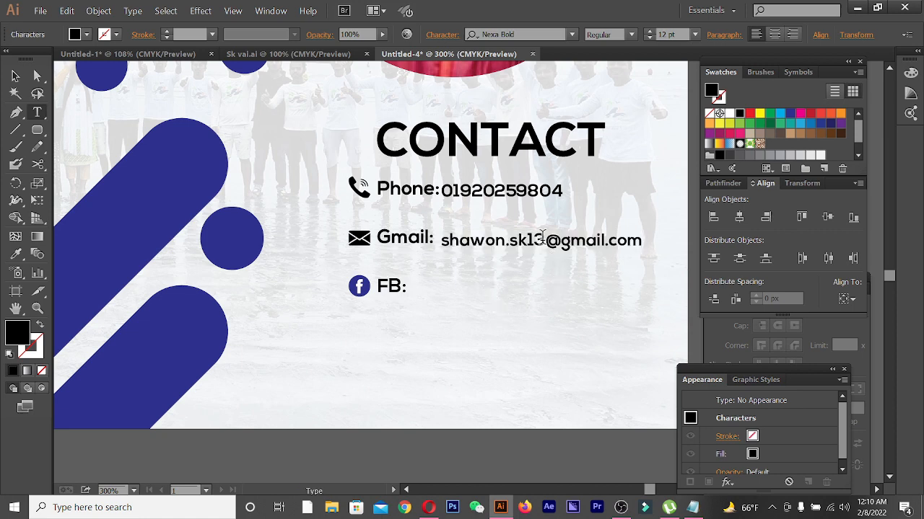
pyautogui.click(15, 75)
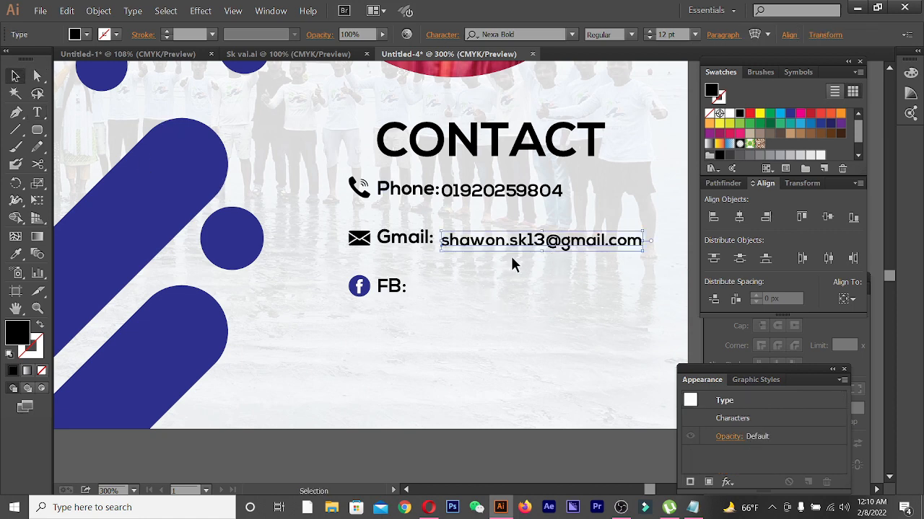
pyautogui.press('Up')
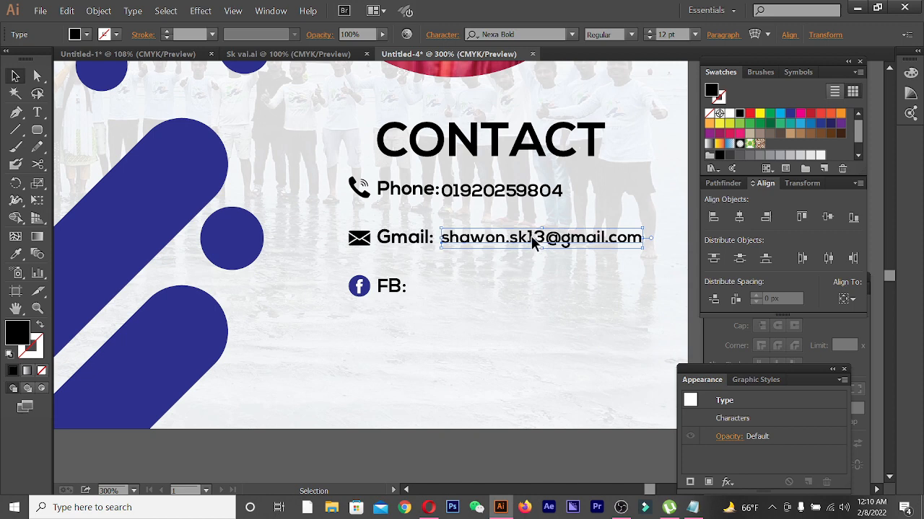
pyautogui.moveTo(531, 243); pyautogui.dragTo(513, 289)
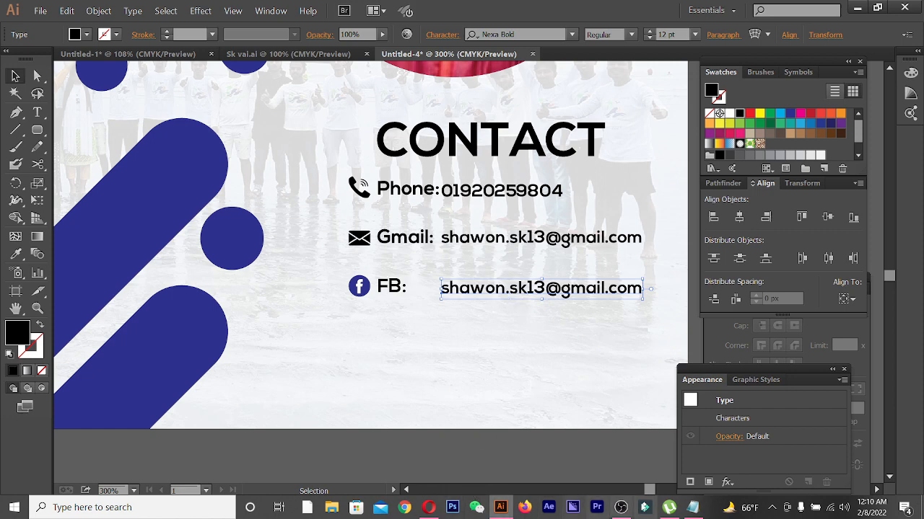
# Paste the Facebook profile link from the notes over the FB line text, right after FB:.
pyautogui.click(693, 509)
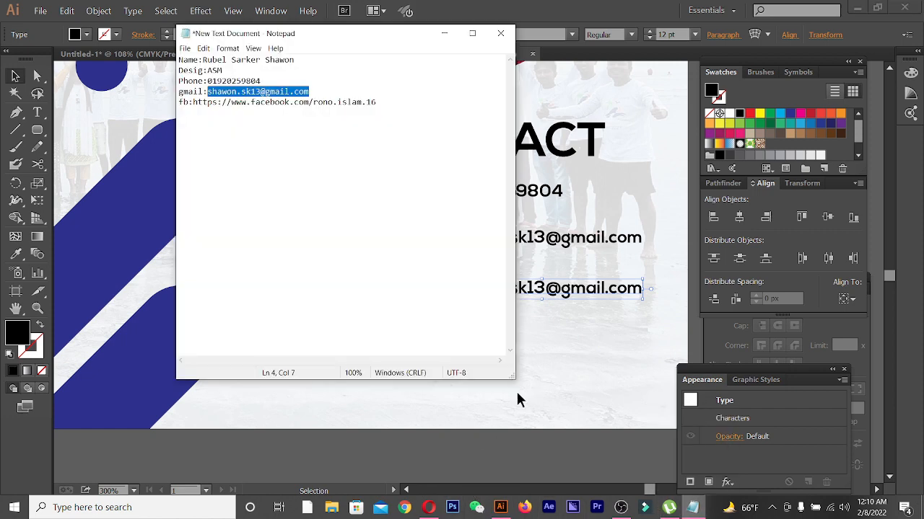
pyautogui.doubleClick(370, 105)
pyautogui.moveTo(370, 106); pyautogui.dragTo(195, 109)
pyautogui.click(386, 112)
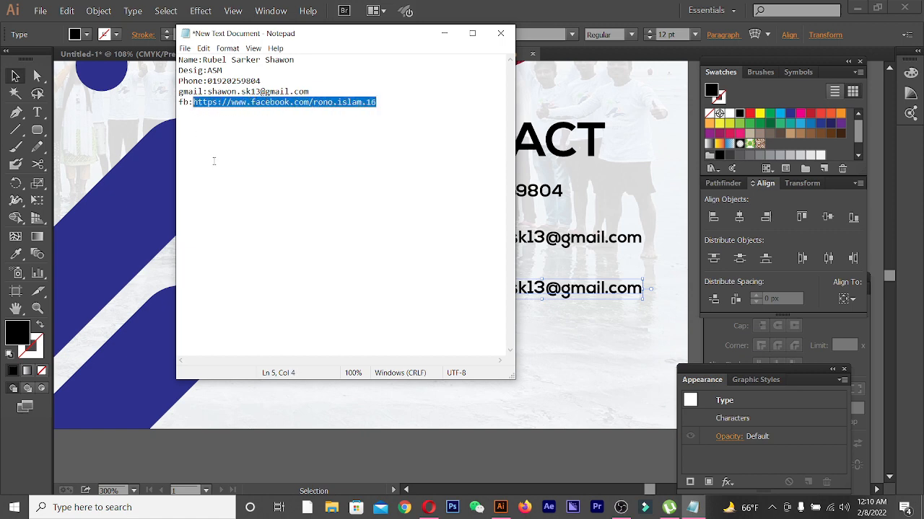
pyautogui.click(502, 506)
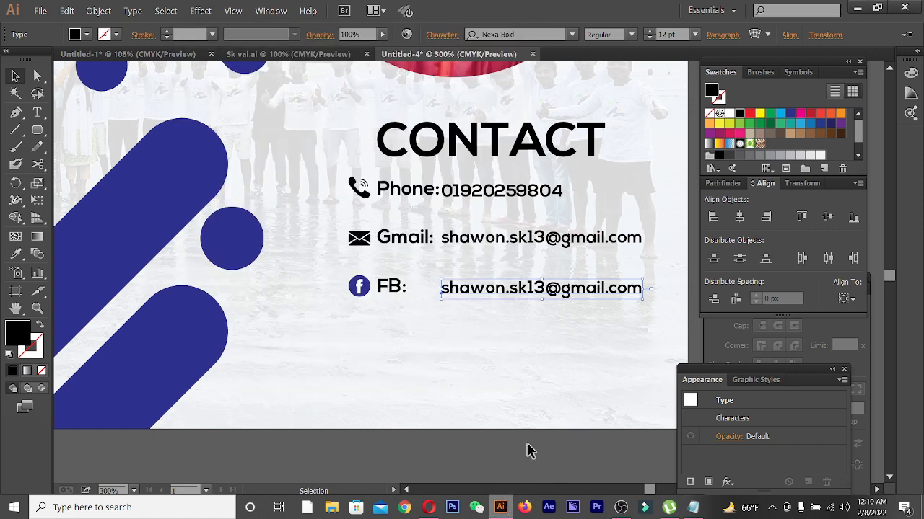
pyautogui.doubleClick(543, 293)
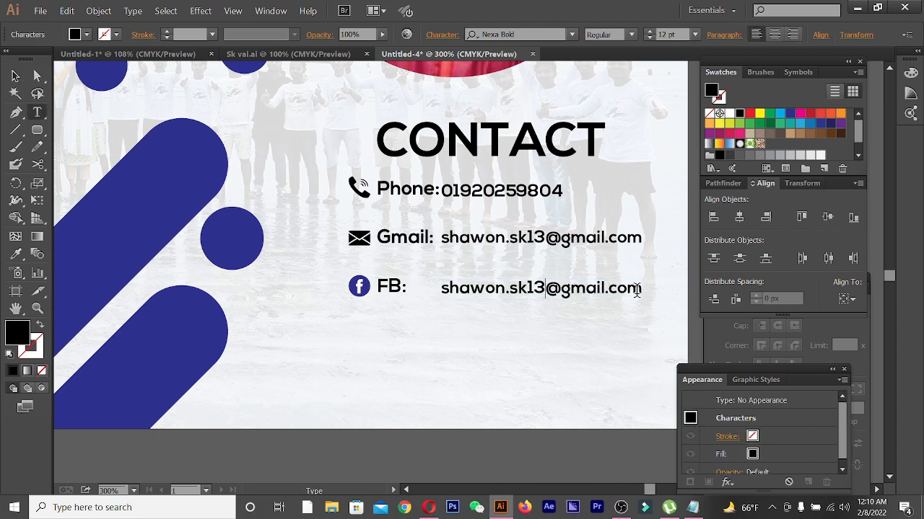
pyautogui.moveTo(636, 291); pyautogui.dragTo(438, 289)
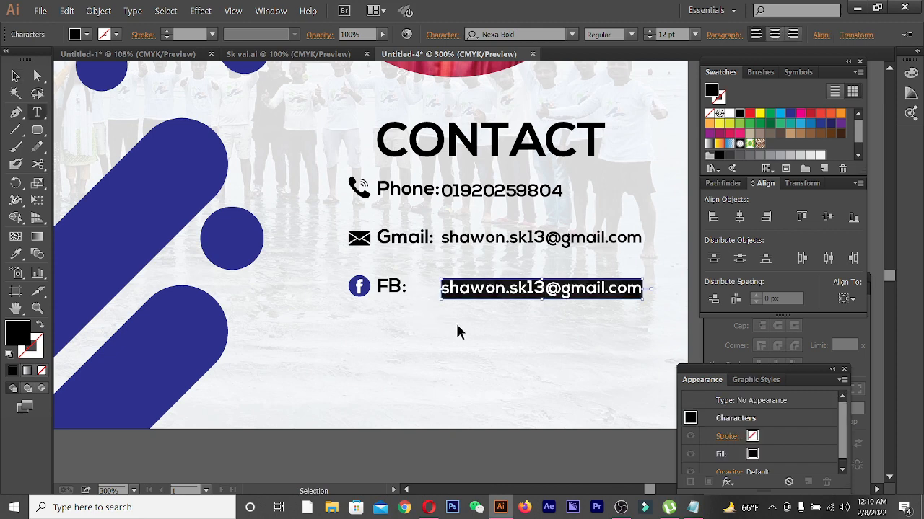
pyautogui.hotkey('ctrl', 'v')
pyautogui.click(15, 76)
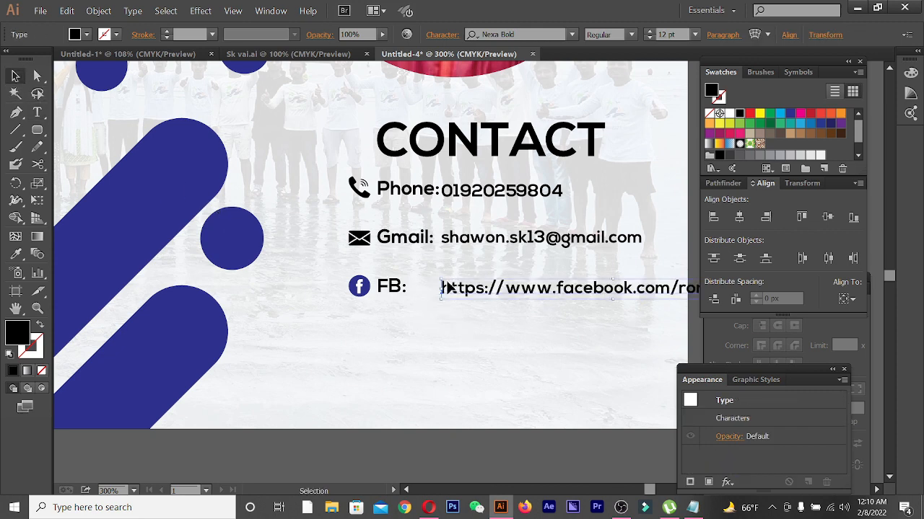
pyautogui.moveTo(477, 289); pyautogui.dragTo(444, 287)
# Break the Facebook link onto a second line after the word 'facebook'.
pyautogui.hotkey('ctrl', '-')
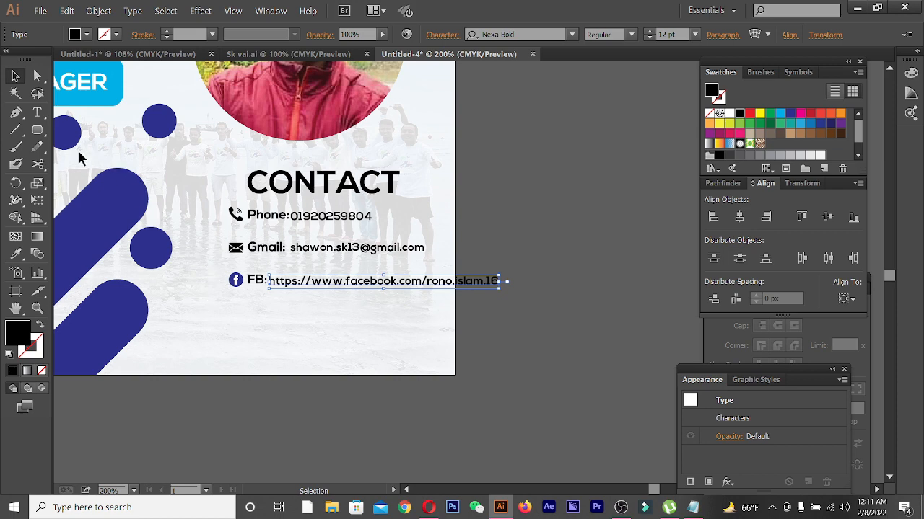
pyautogui.click(37, 112)
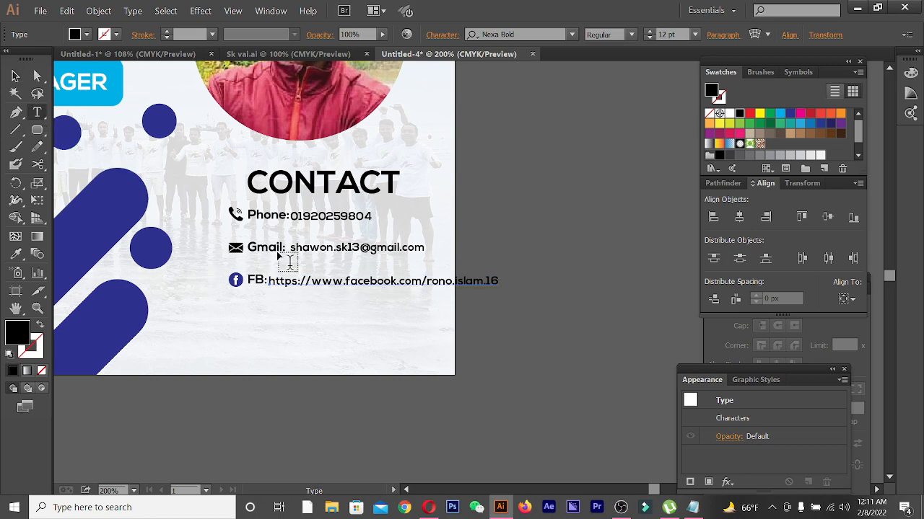
pyautogui.click(397, 281)
pyautogui.press('Return')
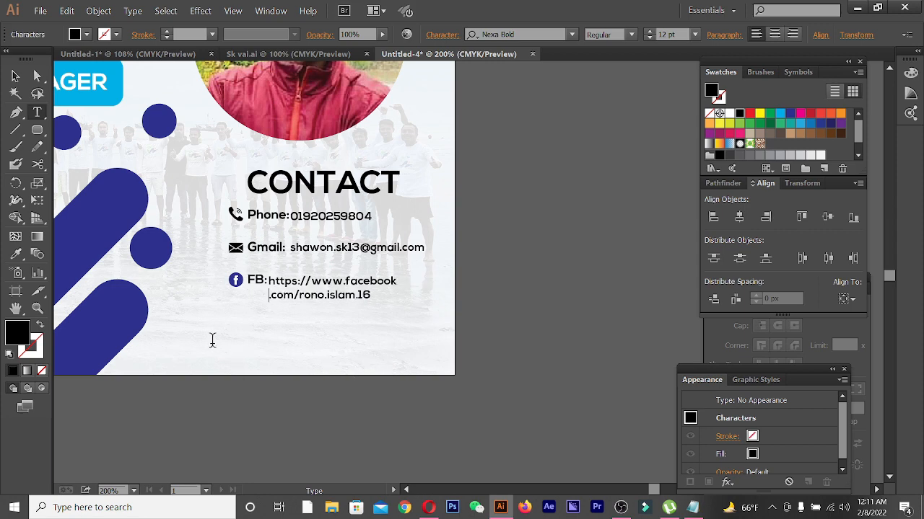
pyautogui.click(15, 75)
pyautogui.click(503, 308)
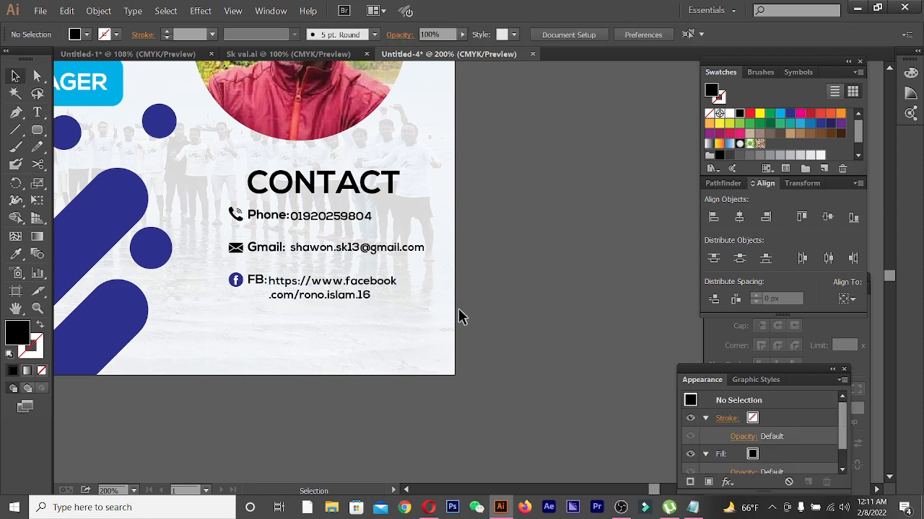
pyautogui.keyDown('ctrl'); pyautogui.keyDown('alt'); pyautogui.click(369, 281); pyautogui.keyUp('alt'); pyautogui.keyUp('ctrl')
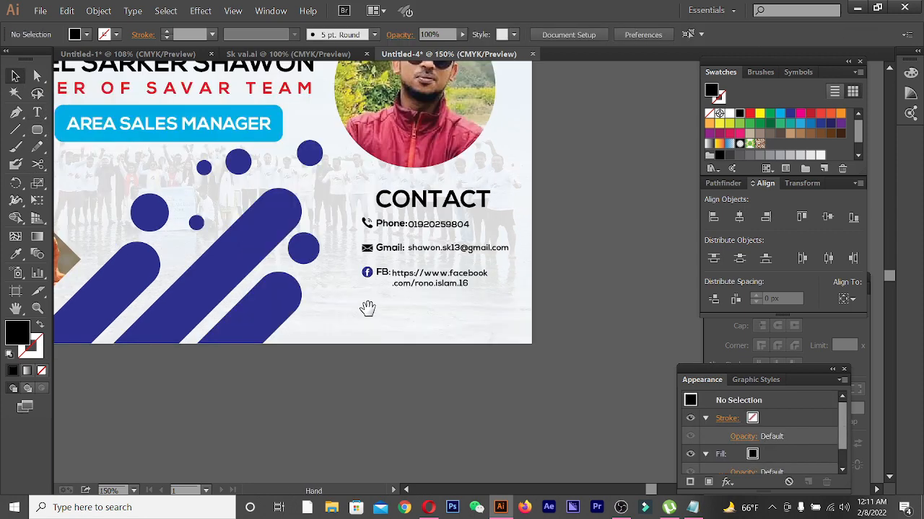
pyautogui.click(438, 267)
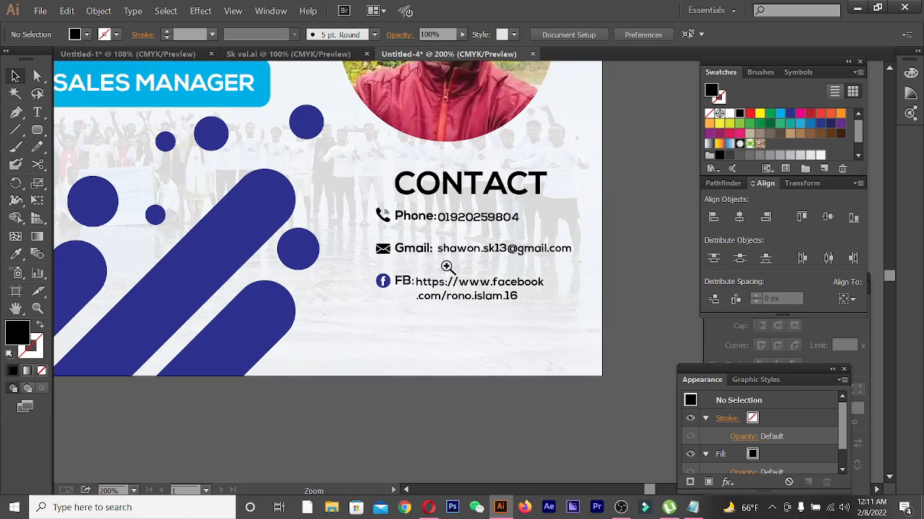
pyautogui.click(447, 267)
pyautogui.keyDown('alt'); pyautogui.click(530, 281); pyautogui.keyUp('alt')
pyautogui.keyDown('alt'); pyautogui.click(530, 280); pyautogui.keyUp('alt')
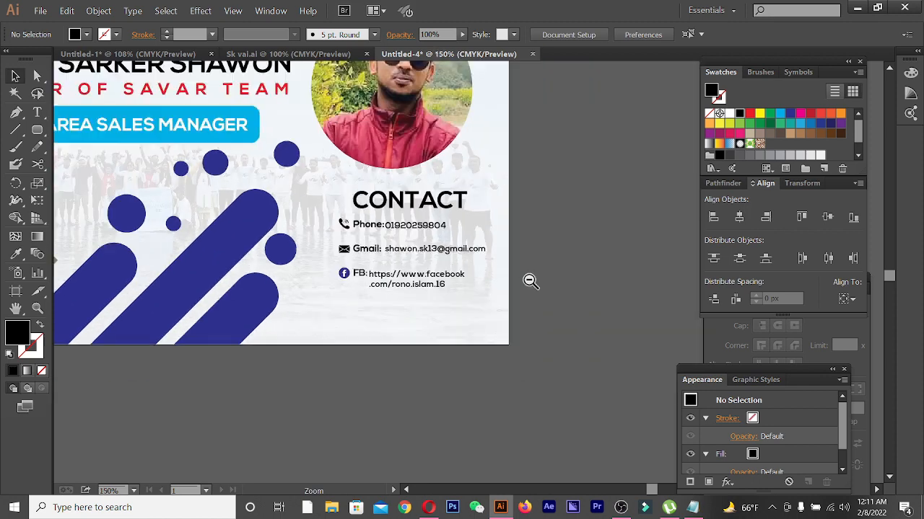
pyautogui.moveTo(433, 299); pyautogui.dragTo(526, 301)
pyautogui.hotkey('ctrl', '-')
pyautogui.hotkey('ctrl', '-')
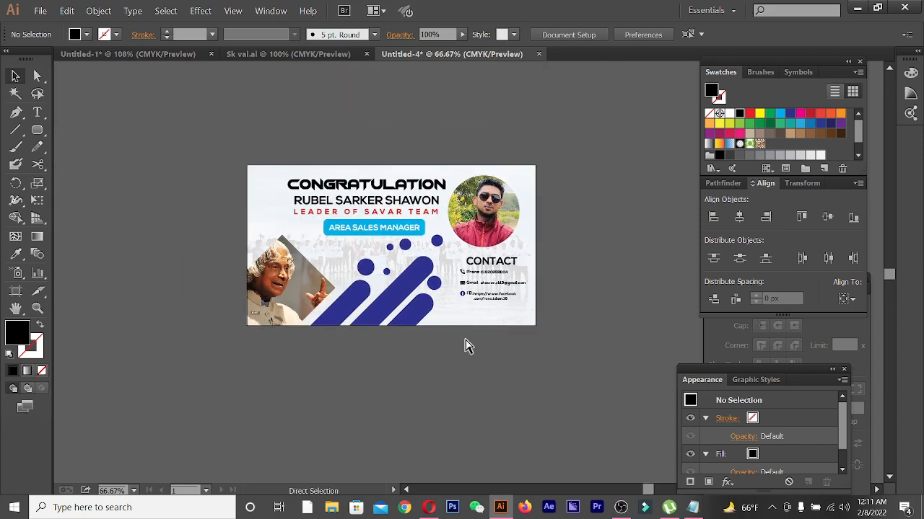
pyautogui.hotkey('ctrl', '0')
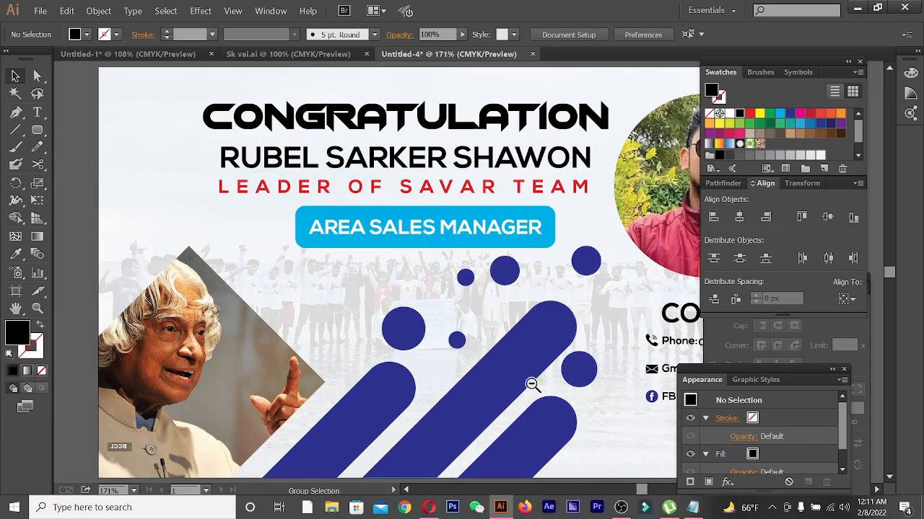
pyautogui.keyDown('alt'); pyautogui.click(524, 338); pyautogui.keyUp('alt')
pyautogui.keyDown('alt'); pyautogui.click(524, 338); pyautogui.keyUp('alt')
pyautogui.moveTo(517, 338); pyautogui.dragTo(411, 369)
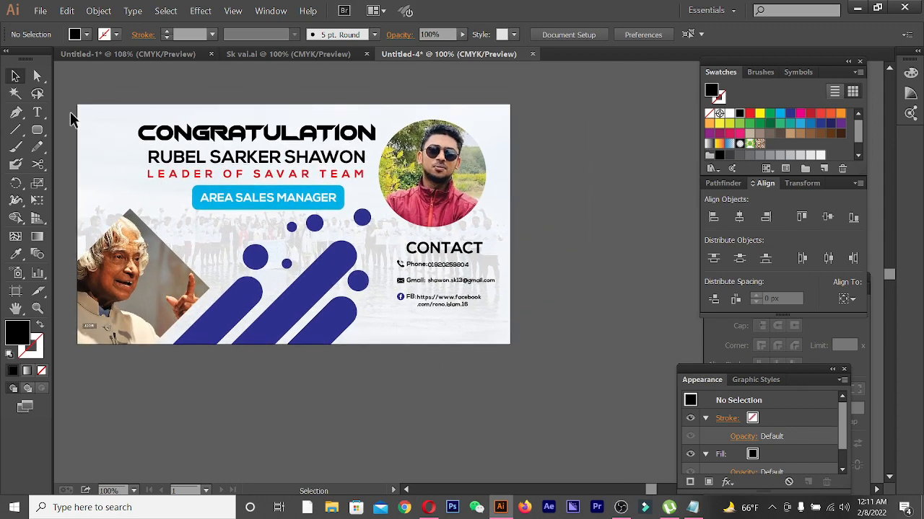
pyautogui.hscroll(-2, 415, 383)
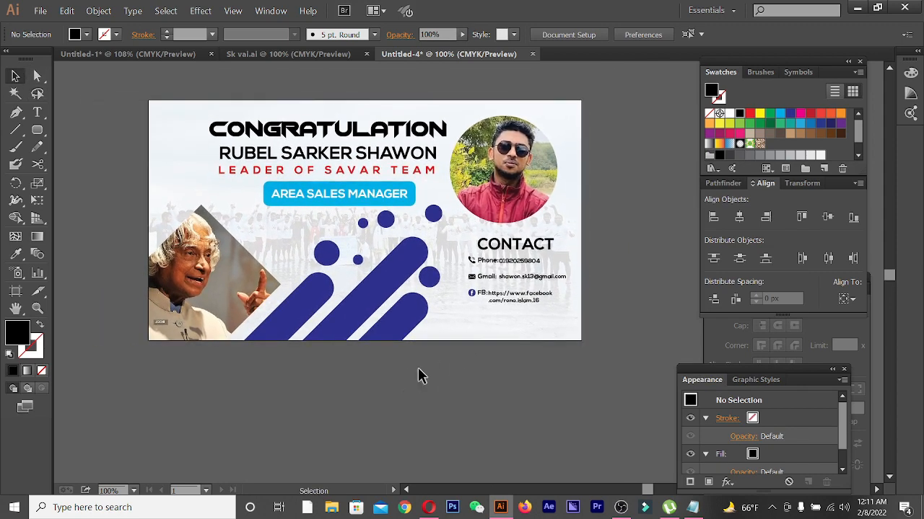
pyautogui.moveTo(134, 94); pyautogui.dragTo(653, 388)
pyautogui.click(517, 422)
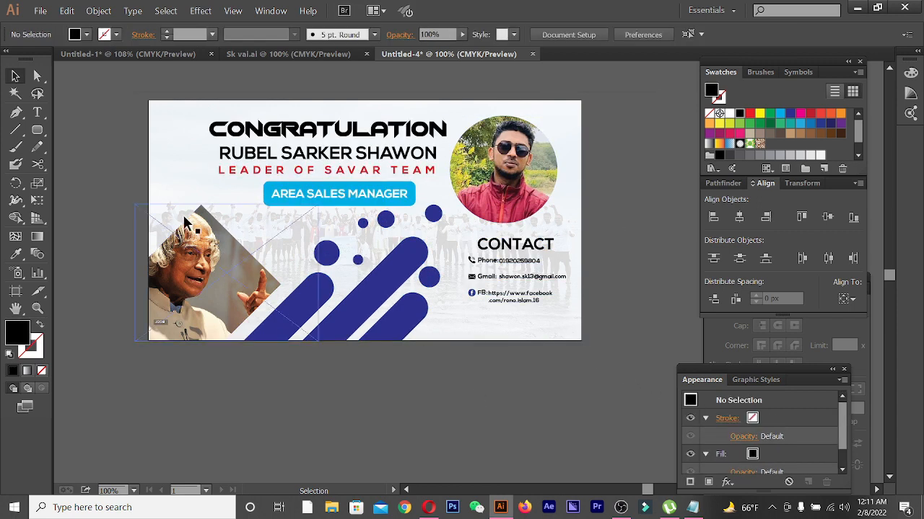
pyautogui.hotkey('ctrl', 'a')
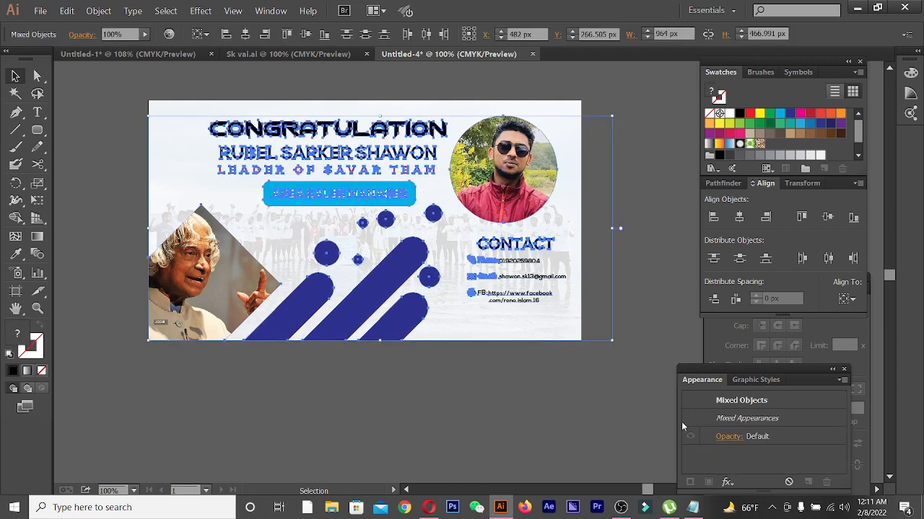
pyautogui.click(493, 424)
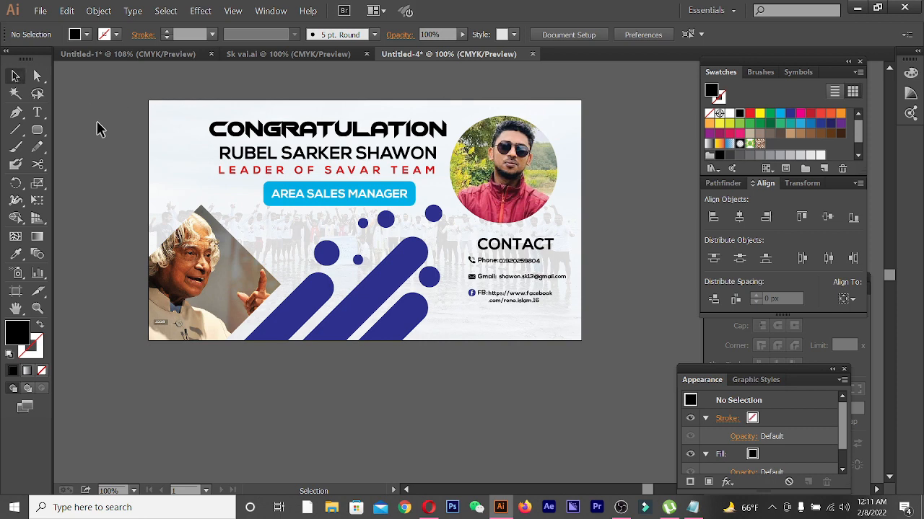
pyautogui.moveTo(124, 98); pyautogui.dragTo(607, 370)
pyautogui.click(329, 390)
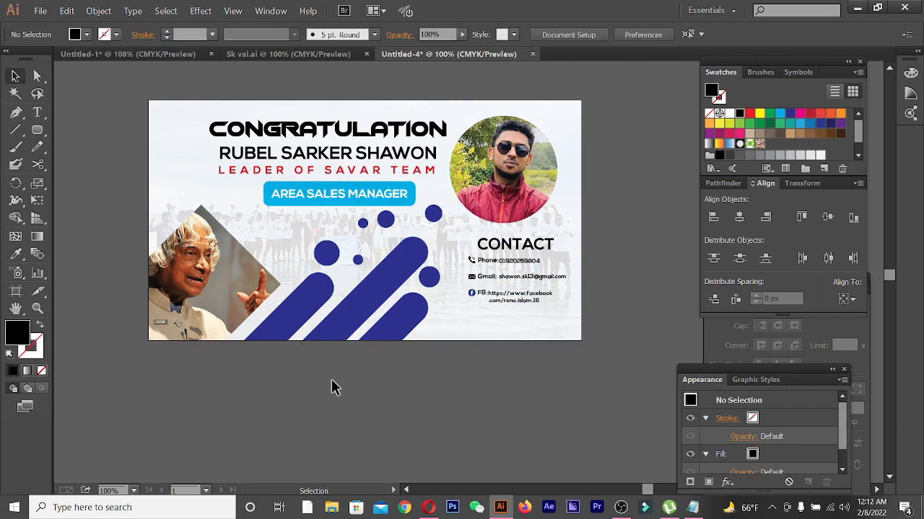